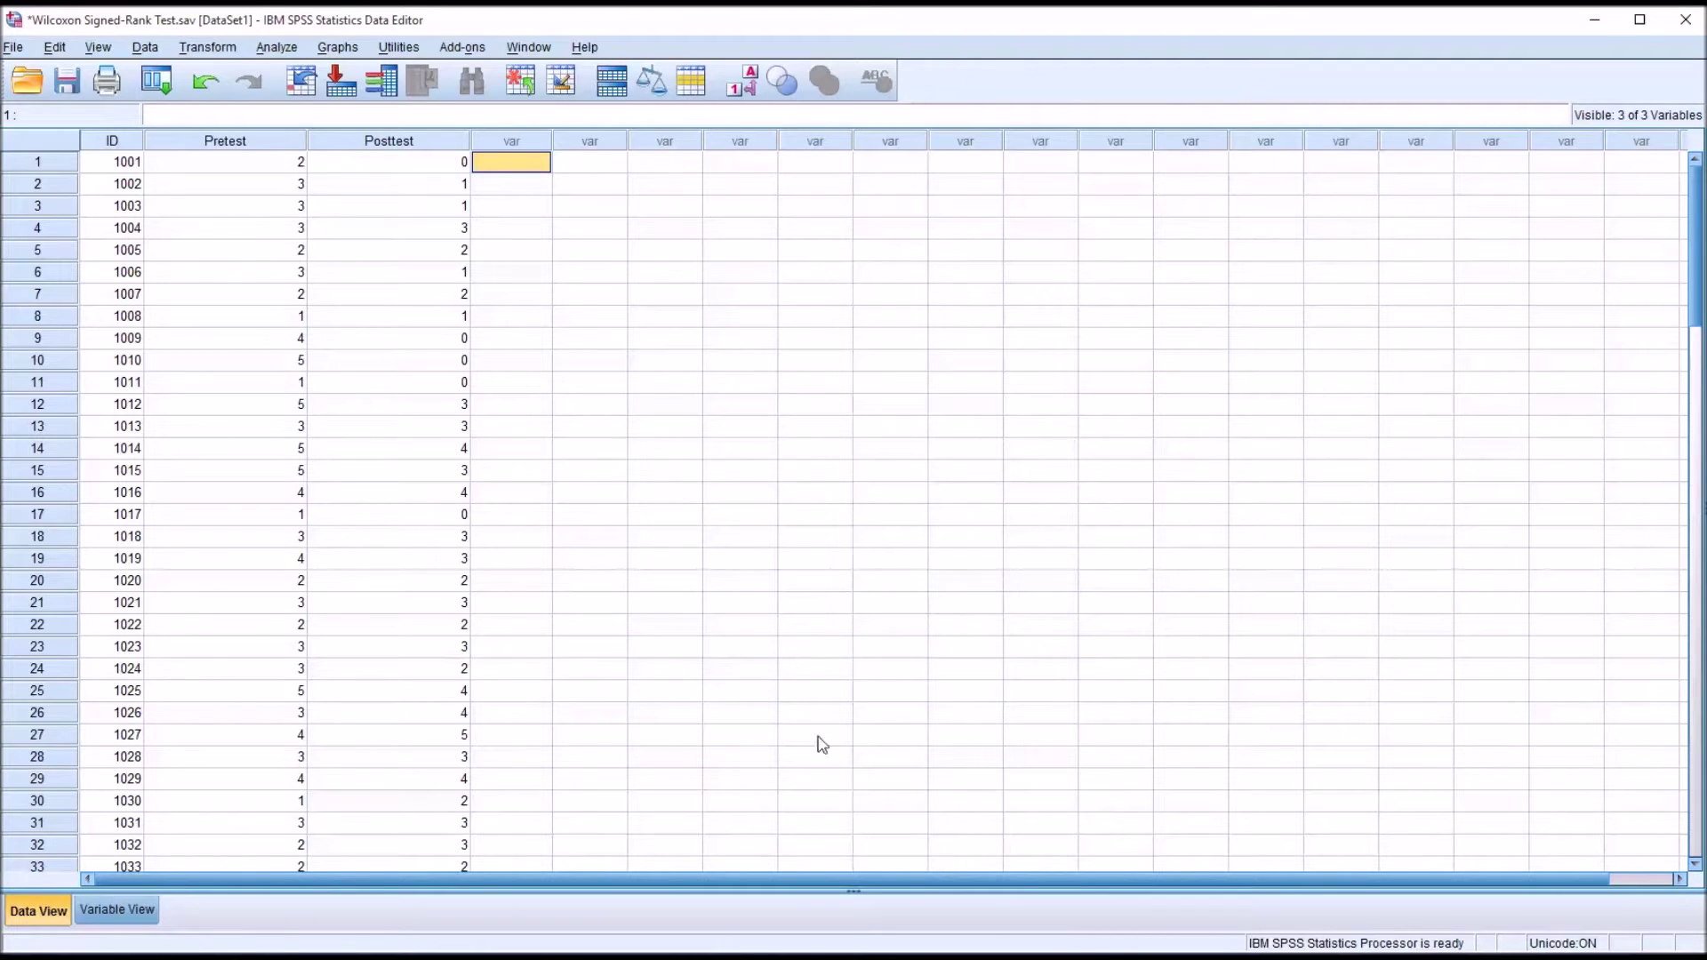
- Select the Pretest and Posttest columns and try the Value Labels toggle on and off
click(255, 144)
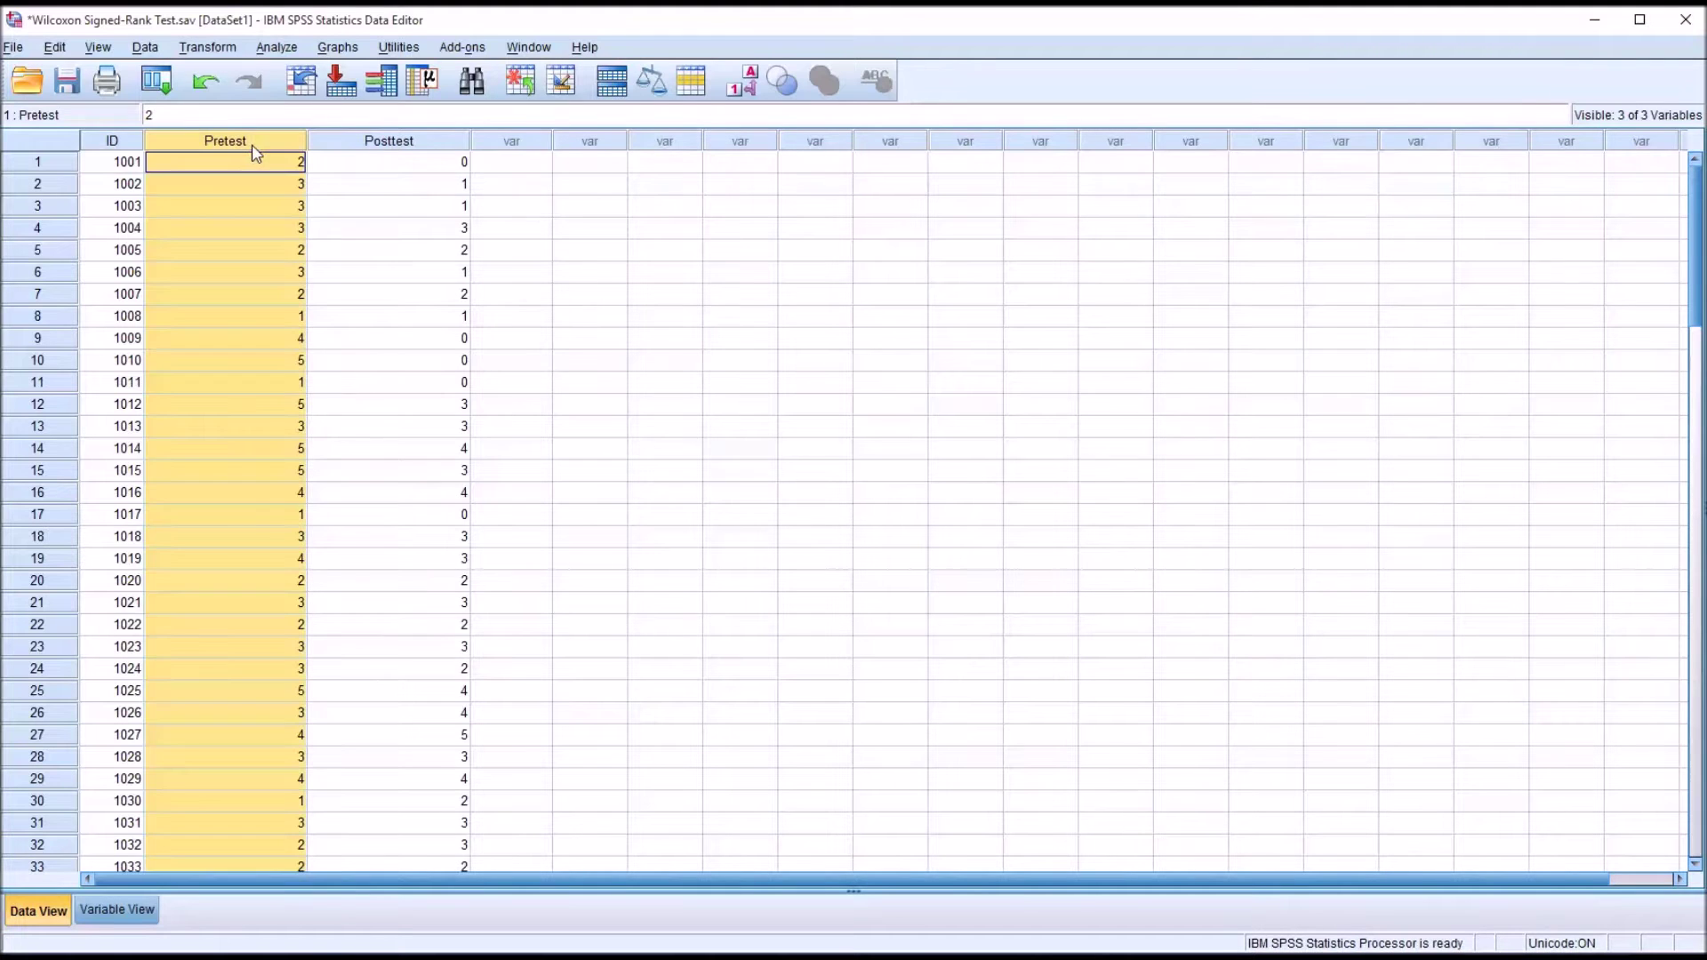
click(329, 148)
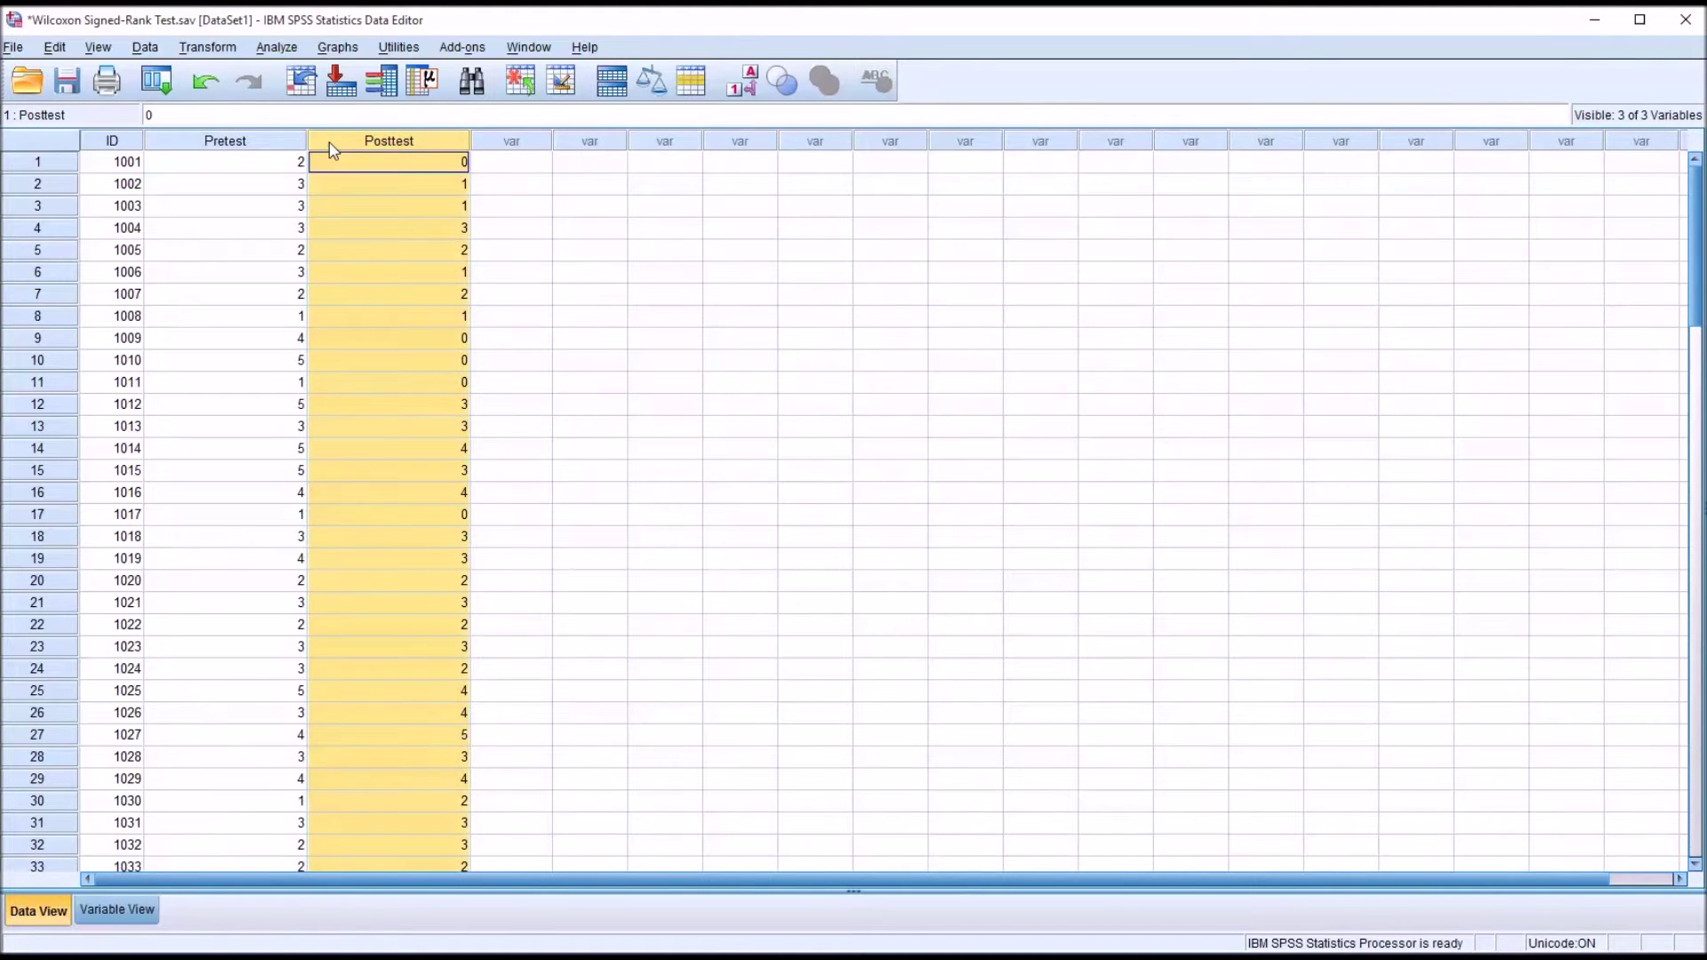
click(255, 144)
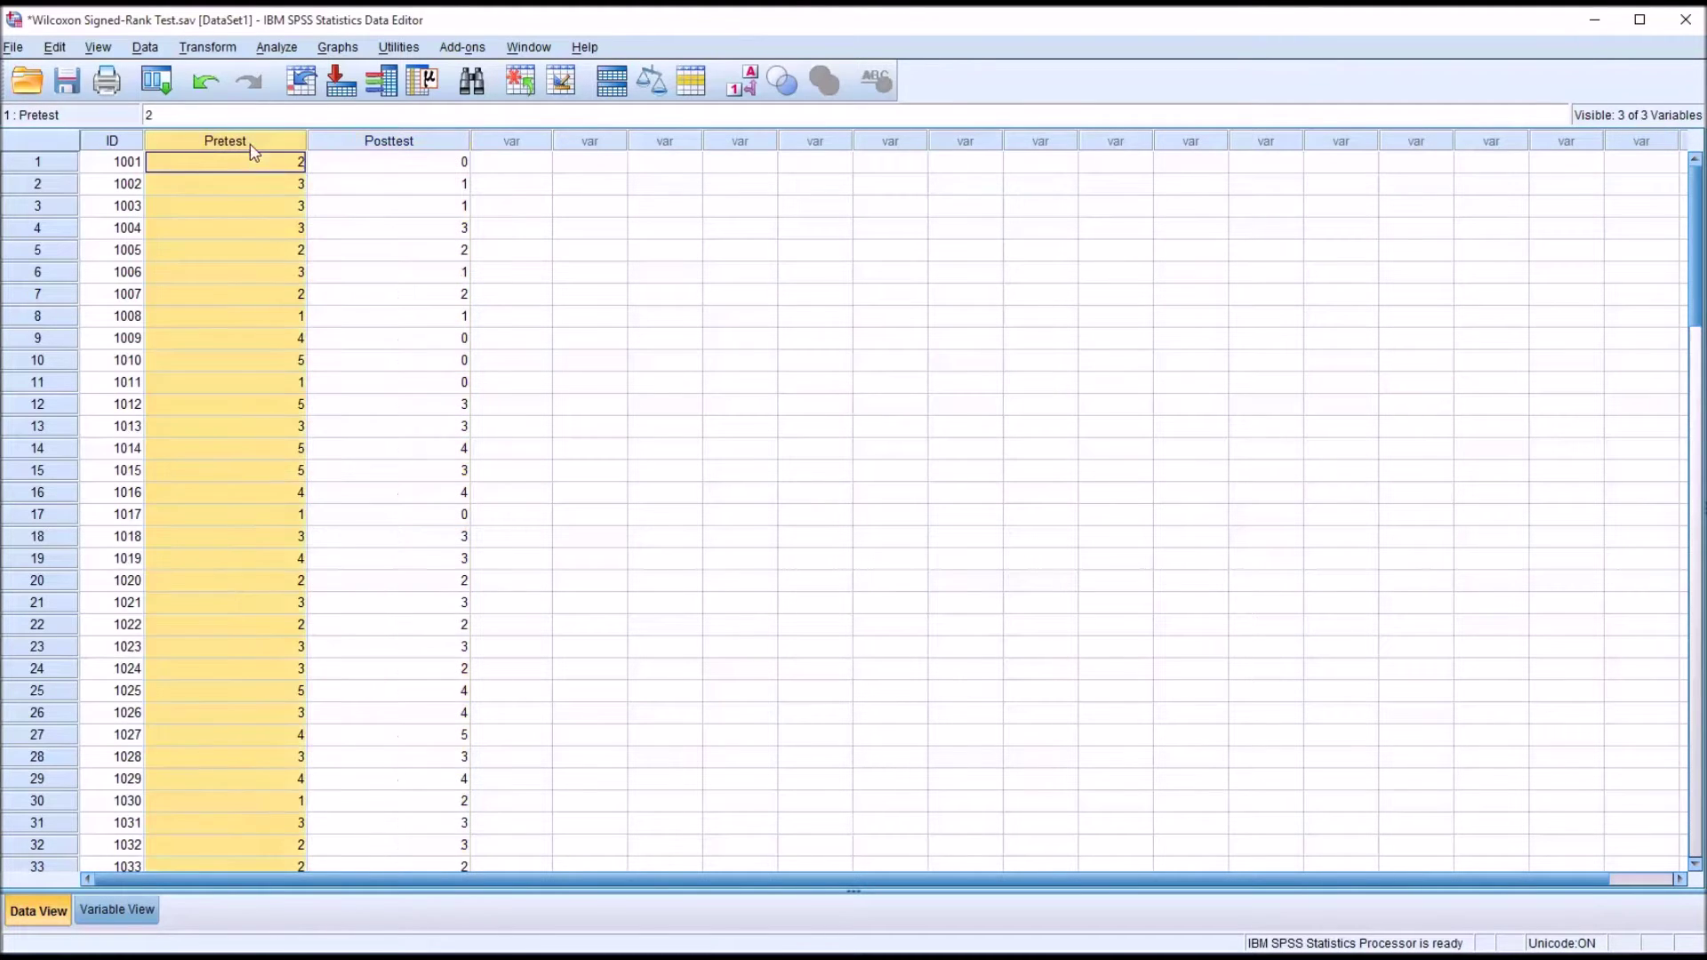
click(740, 82)
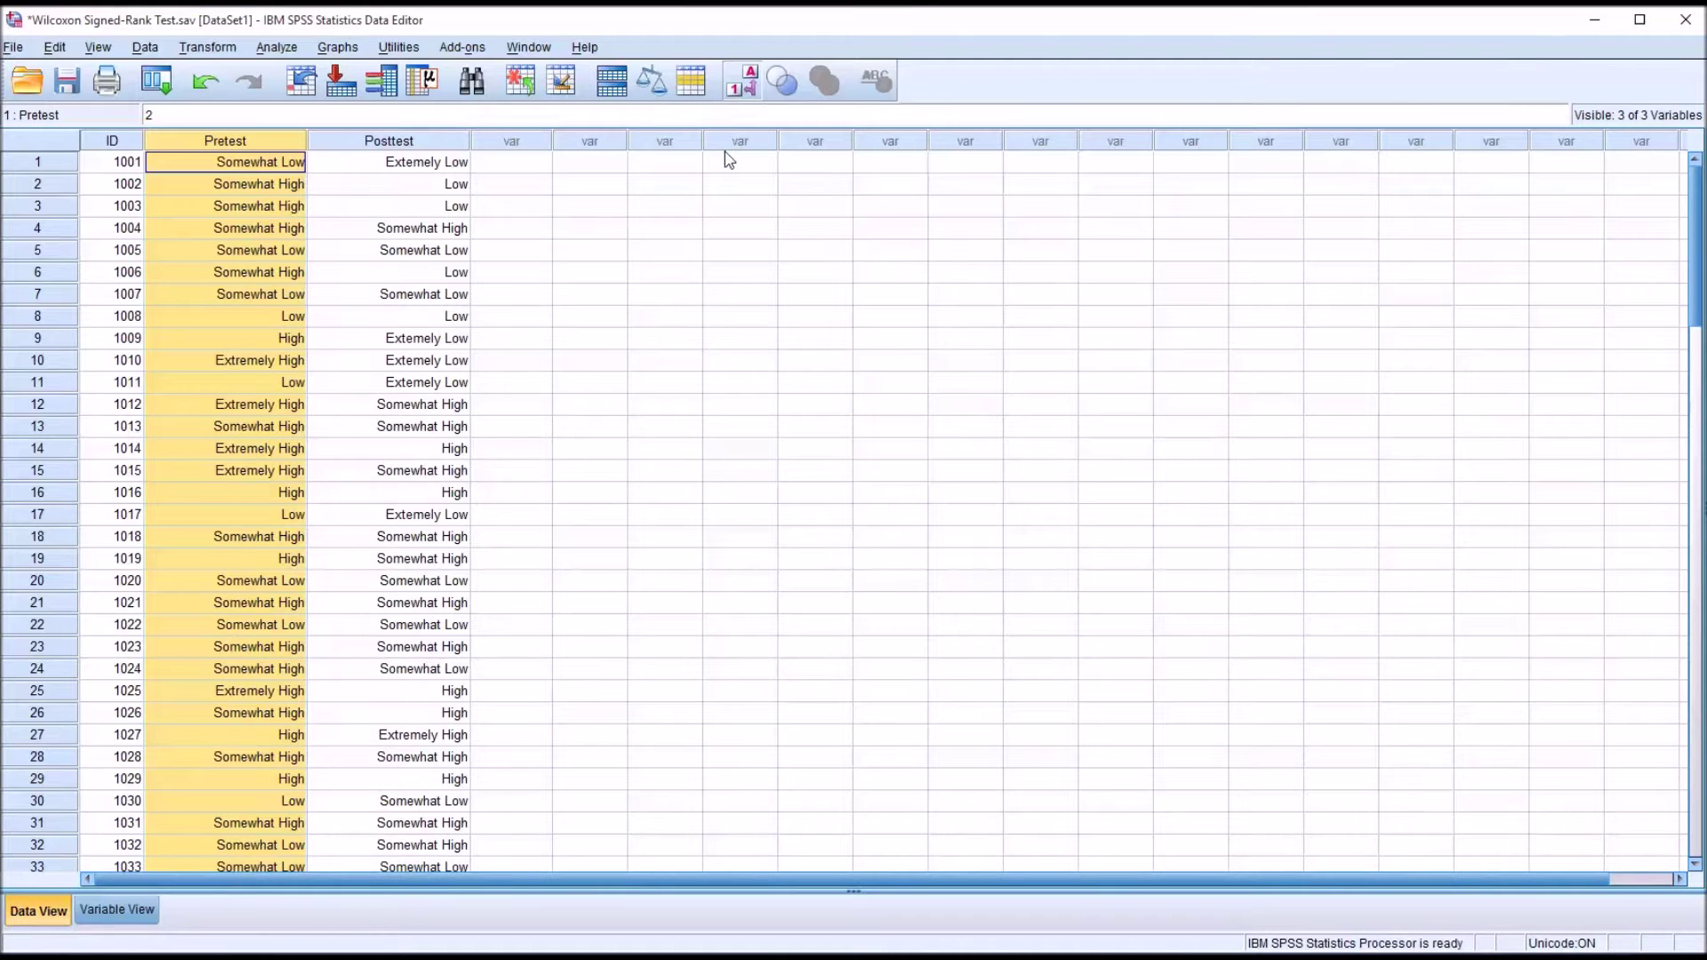
click(740, 82)
click(508, 166)
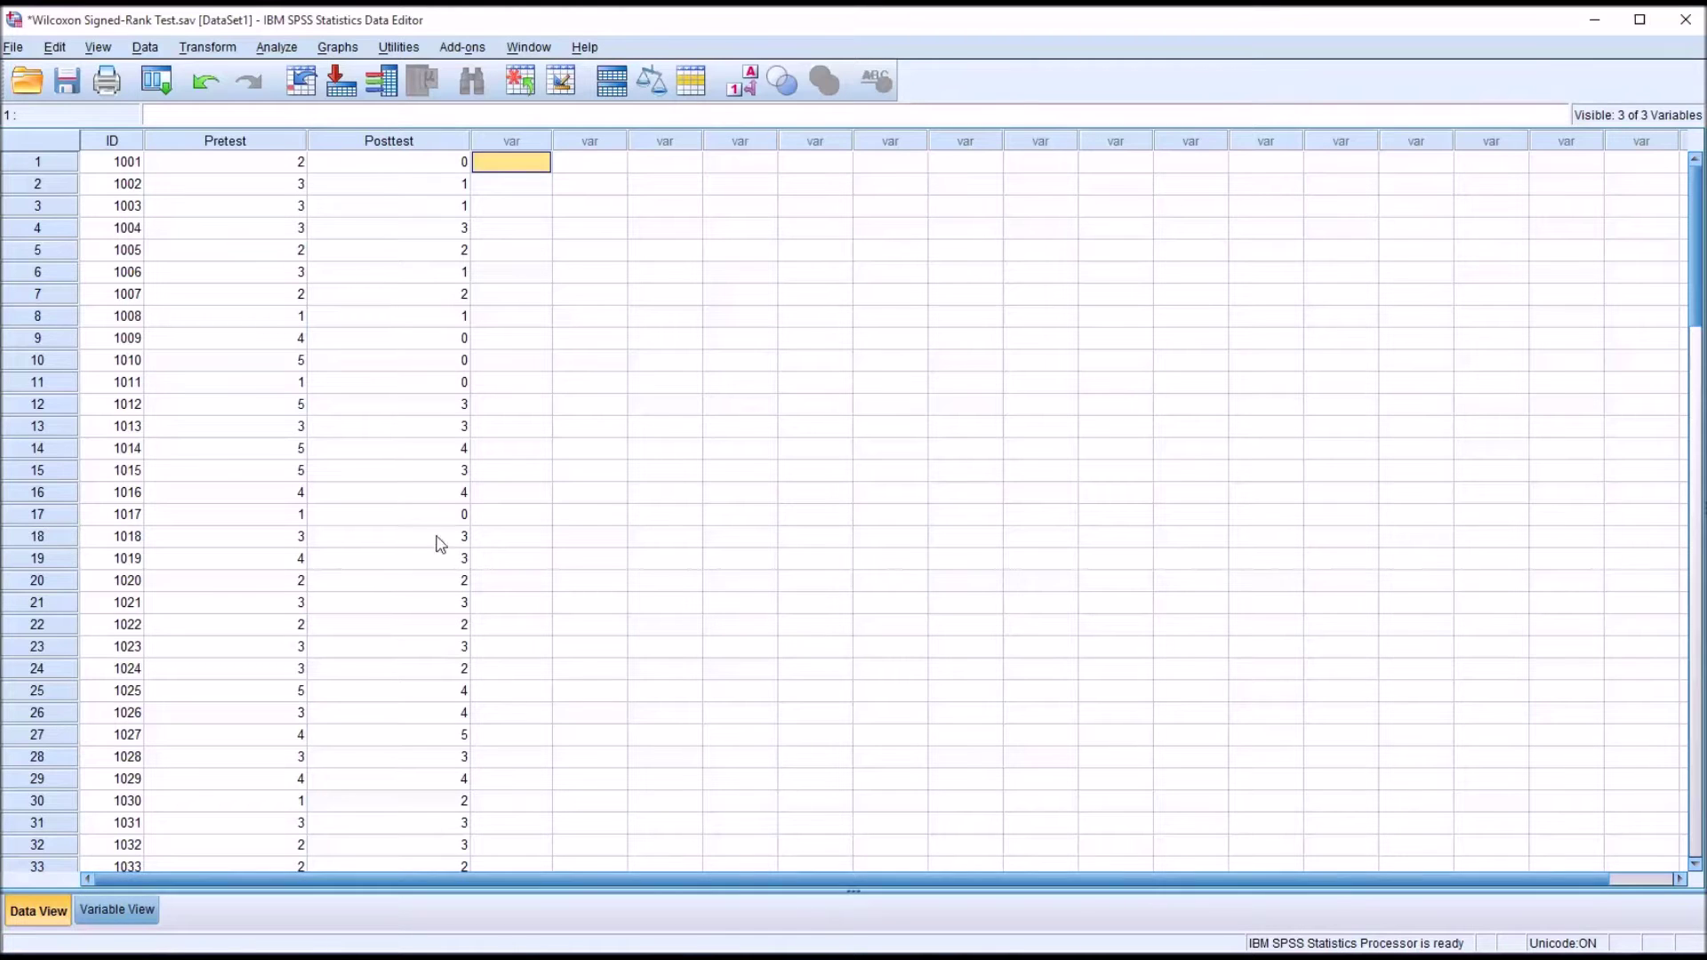
- Reselect the Pretest and Posttest columns and compare value labels against numeric codes
click(112, 141)
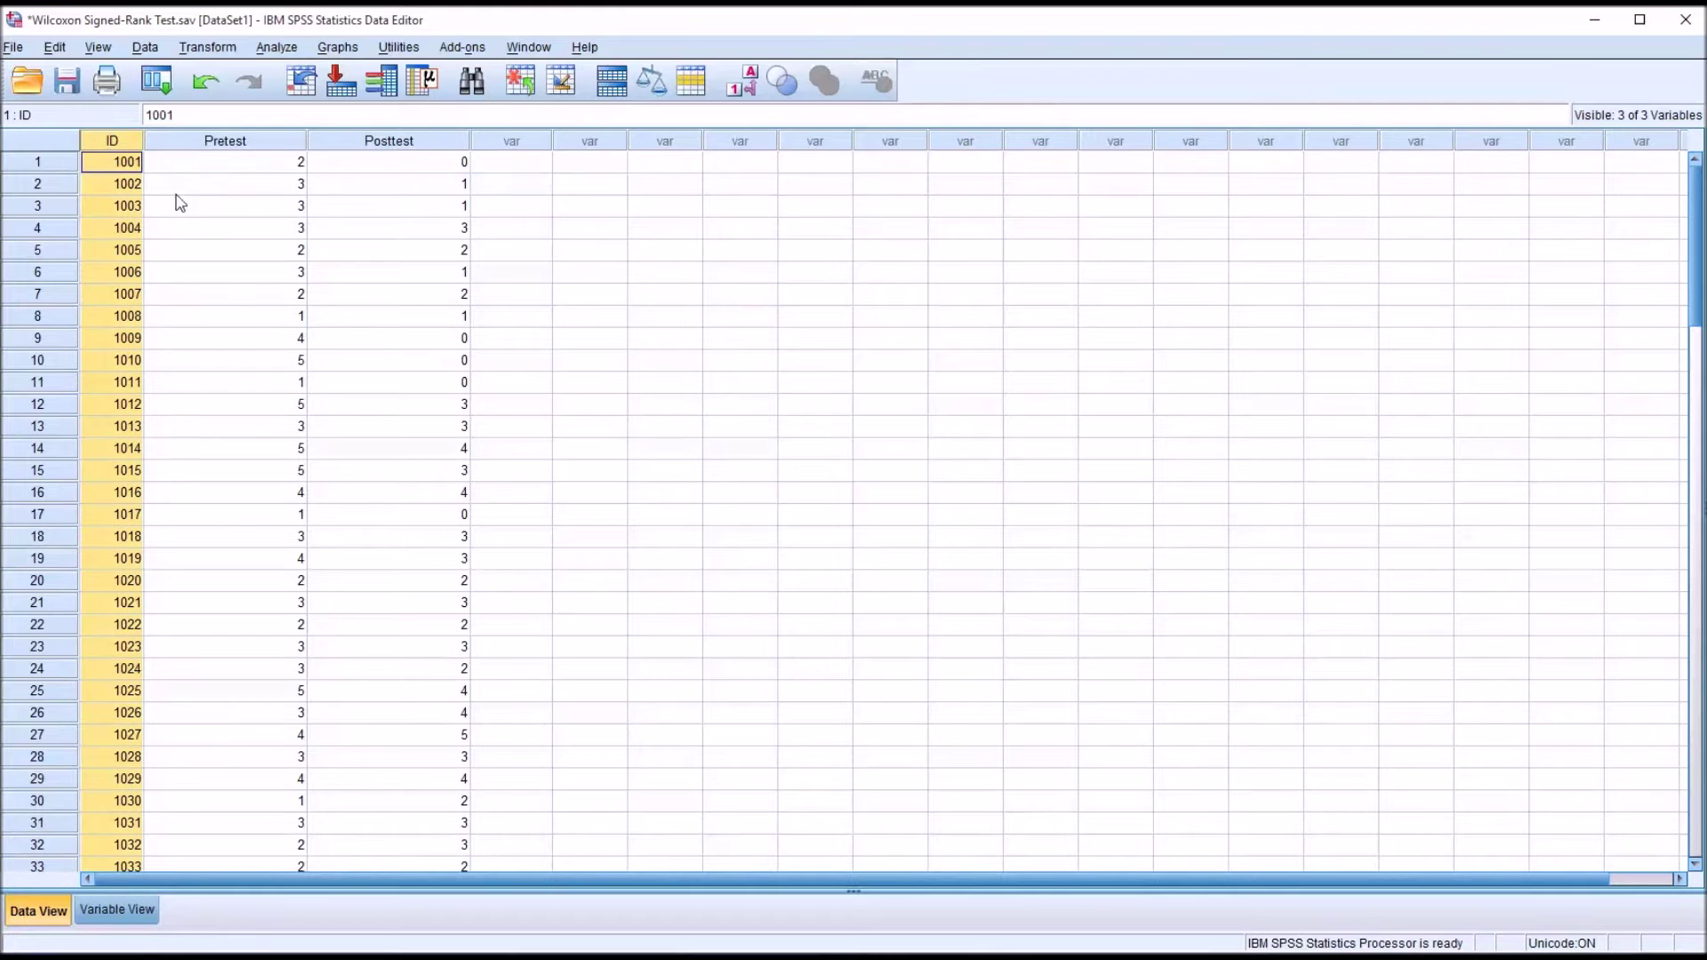
drag(1696, 237, 1530, 249)
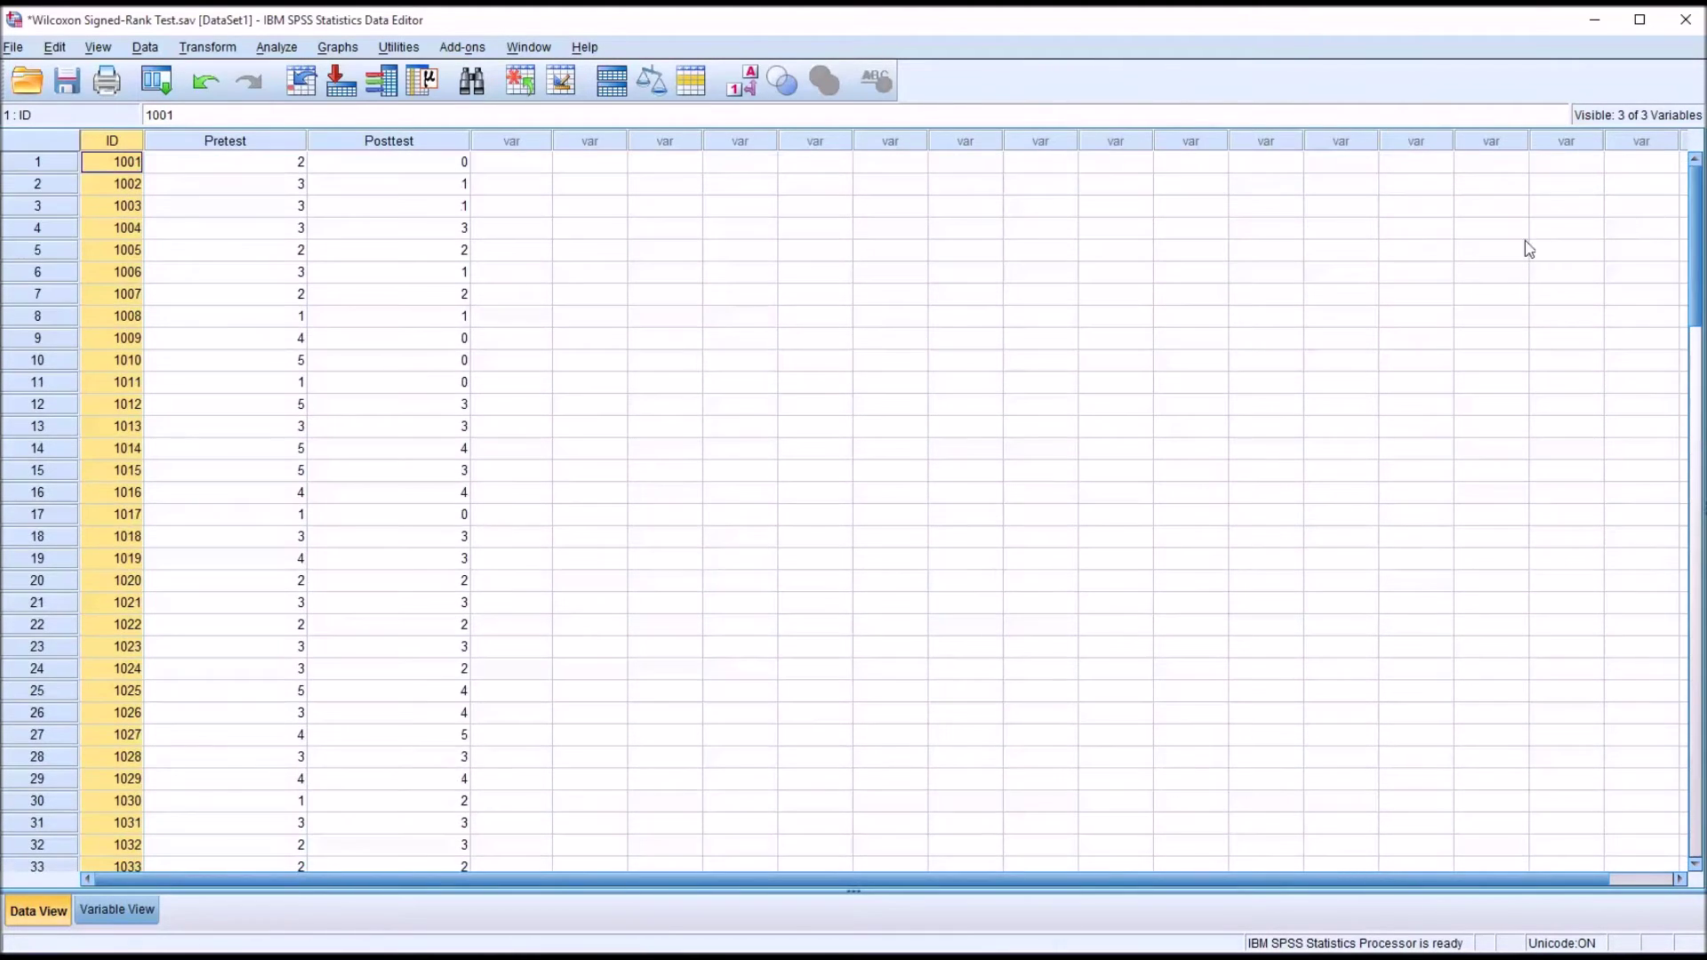
click(209, 146)
click(329, 146)
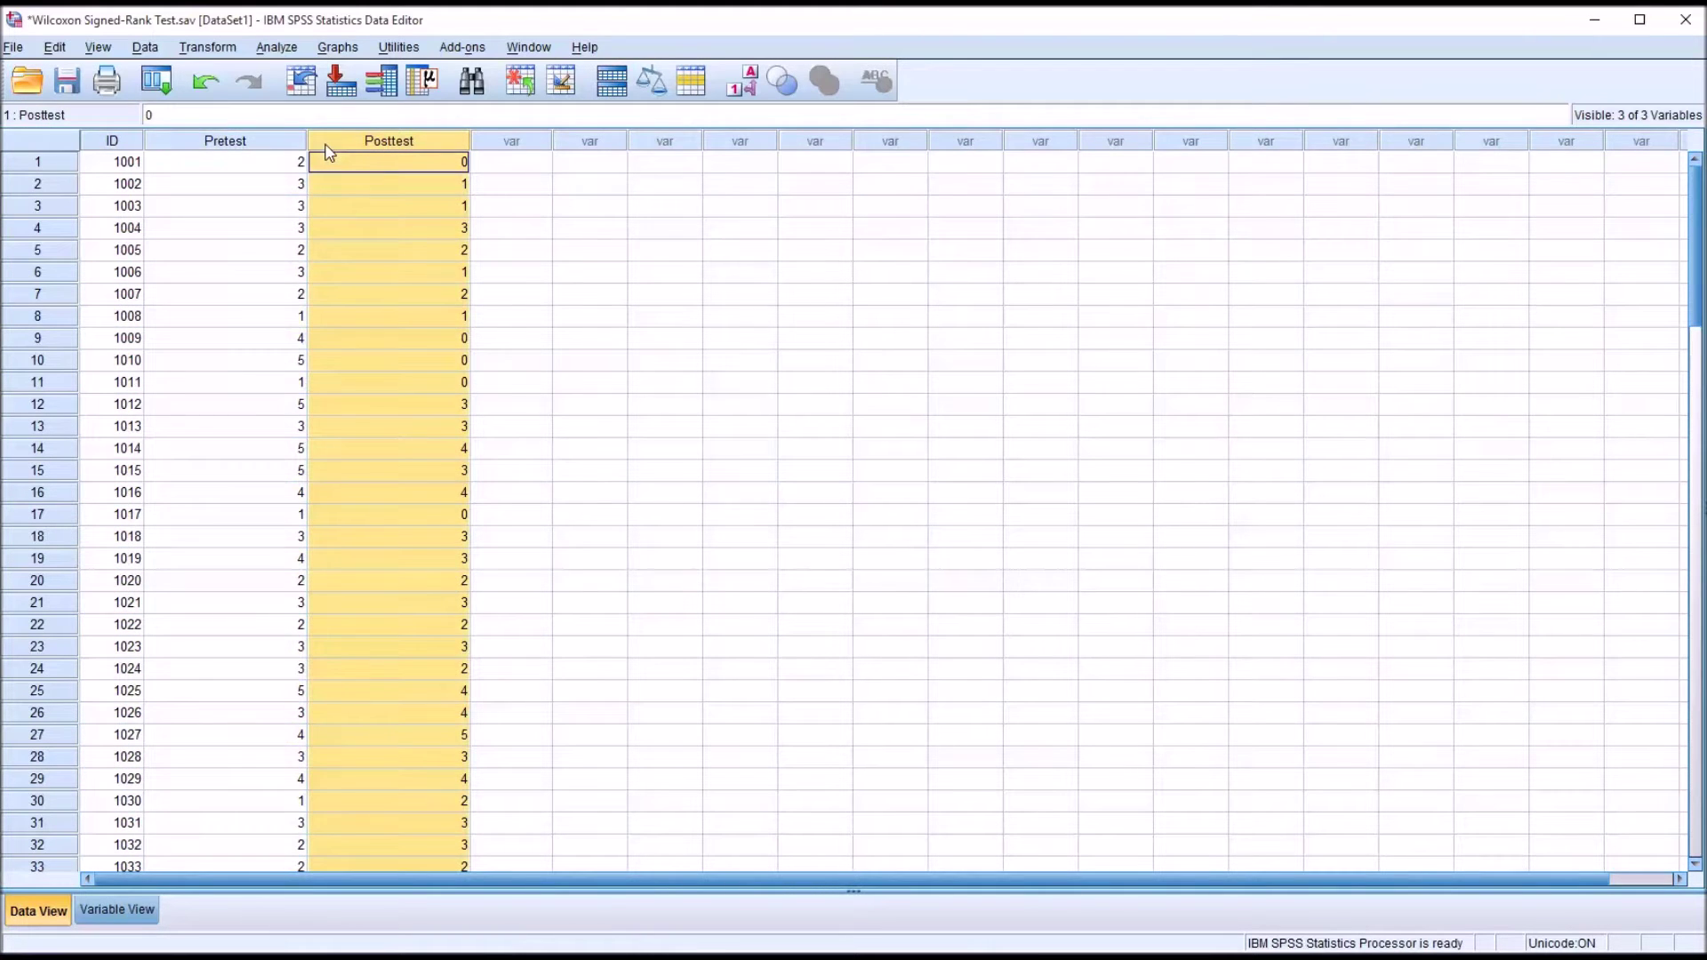
click(271, 147)
click(325, 147)
click(281, 144)
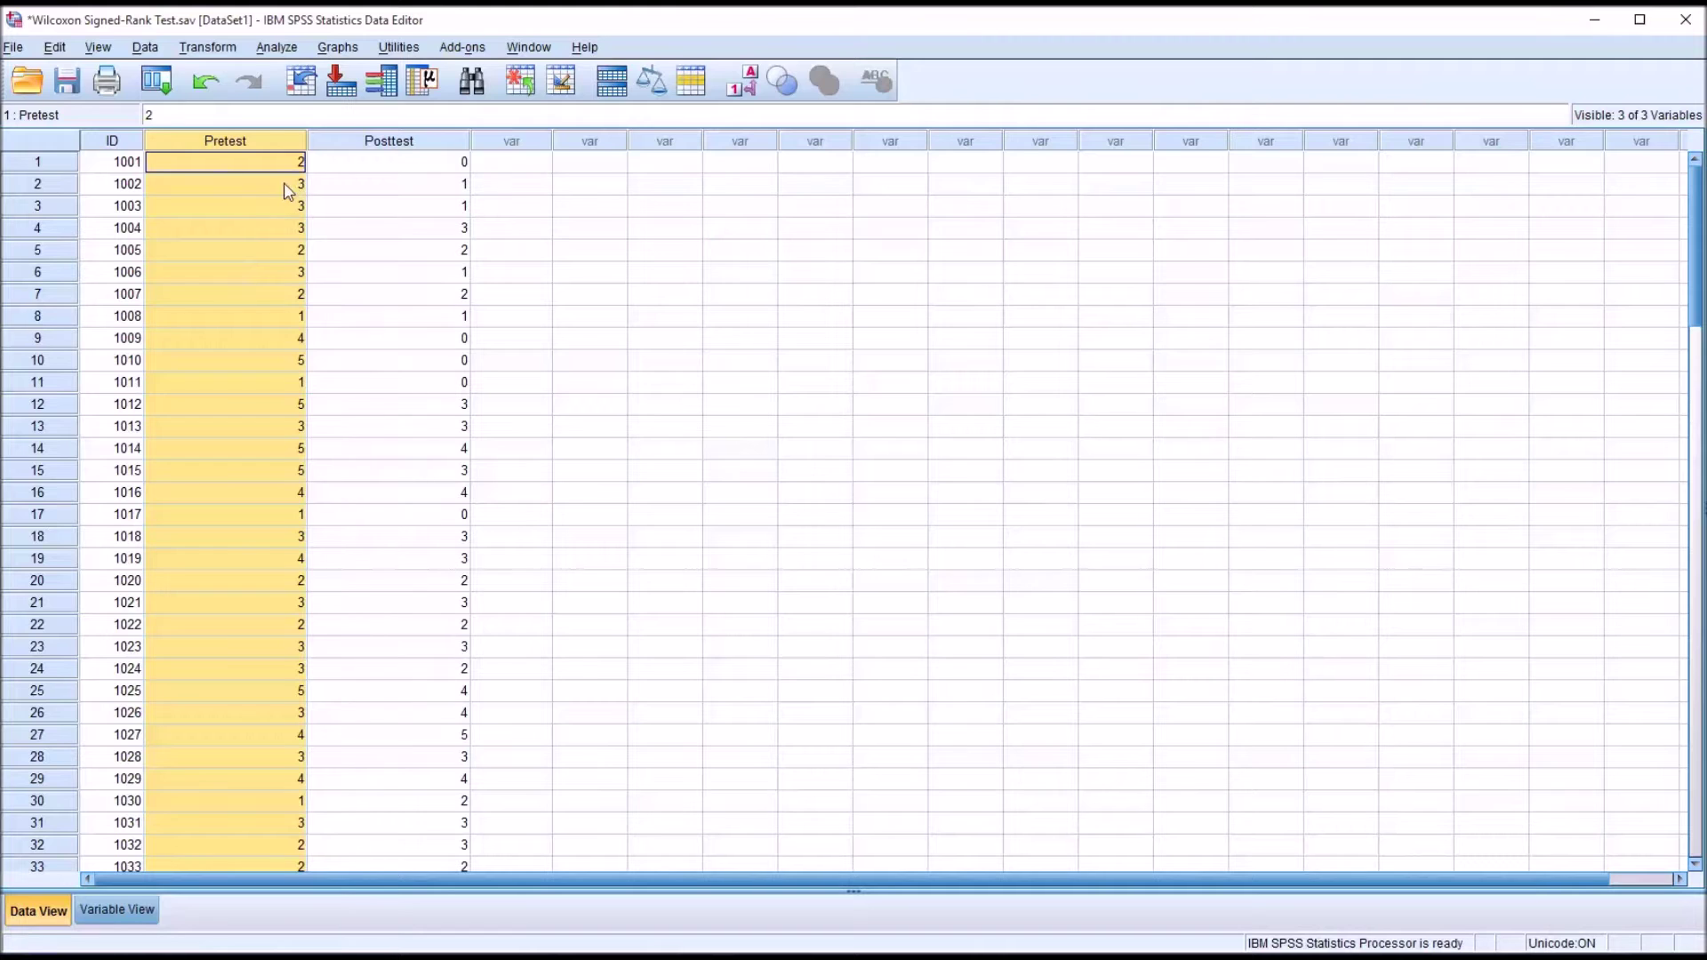
click(743, 89)
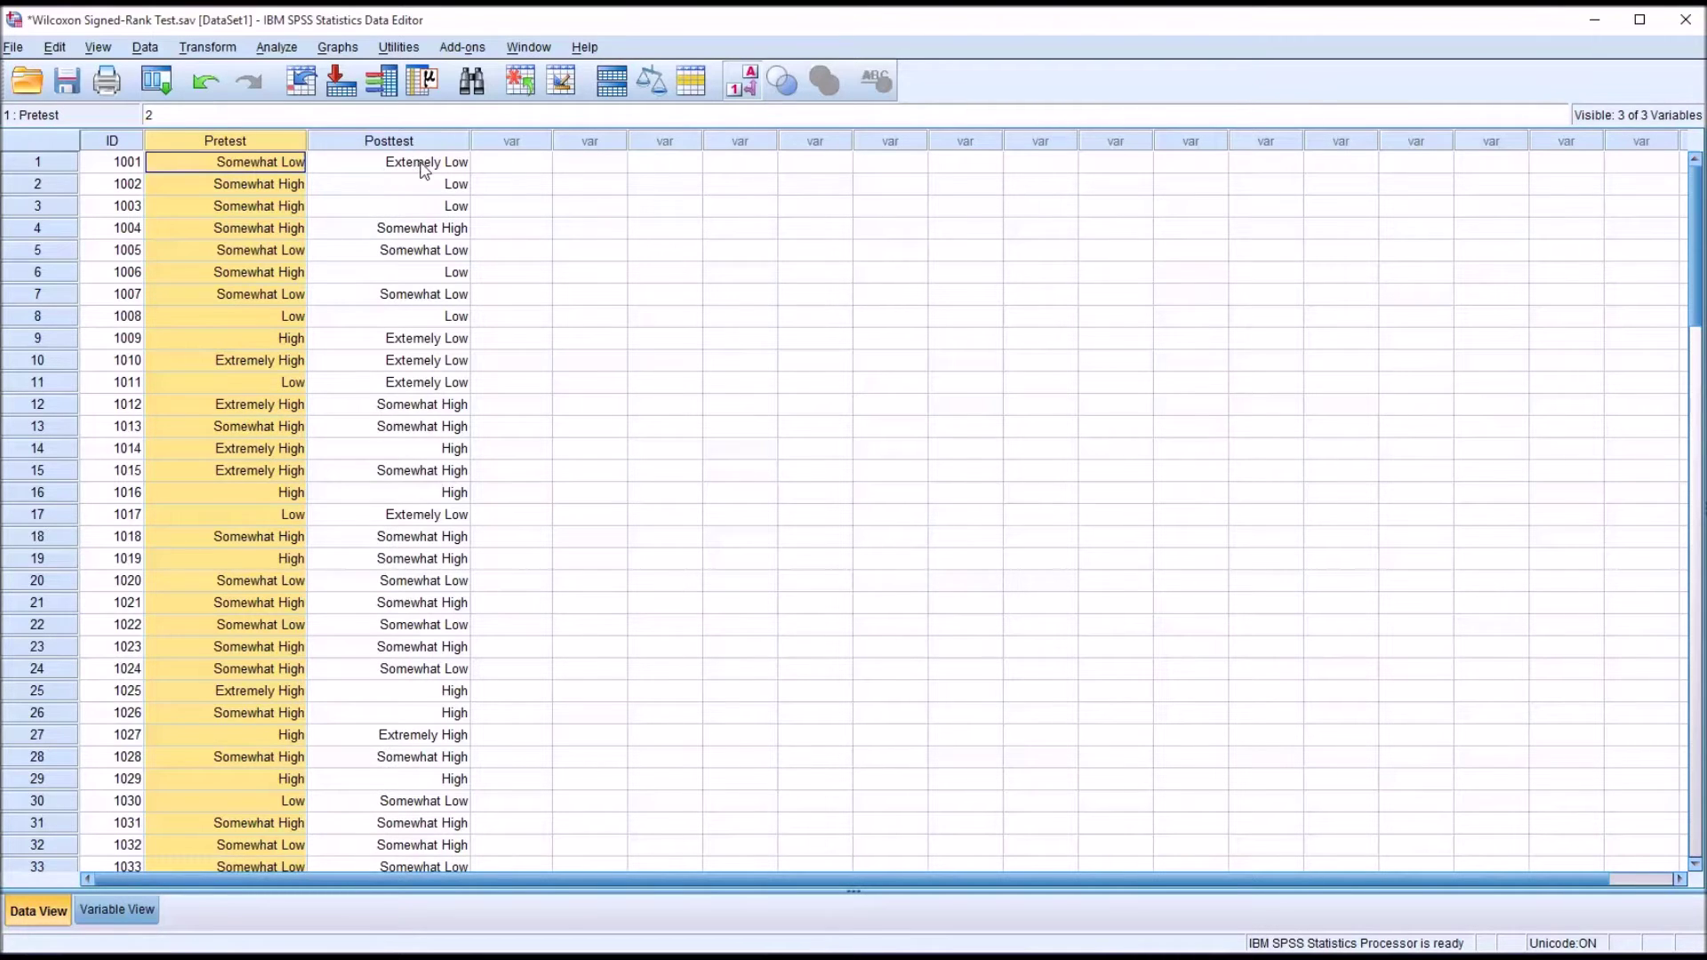
click(742, 81)
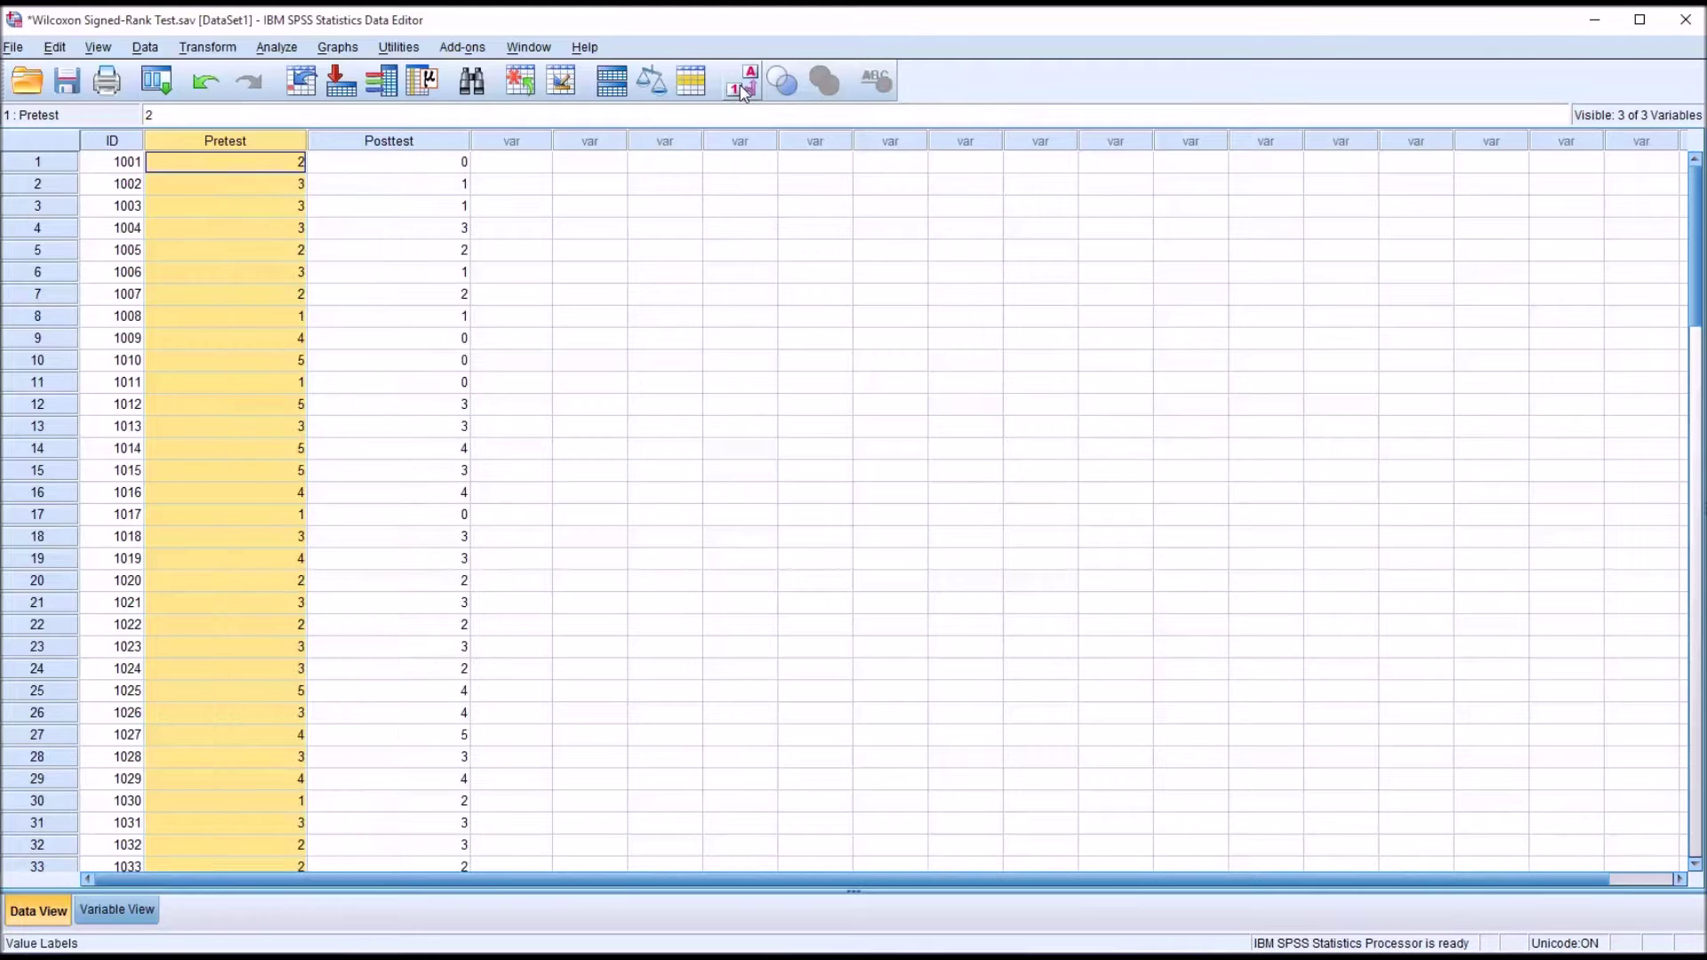
- Leave value labels such as Somewhat Low and Extremely High showing, then switch to Variable View
click(431, 165)
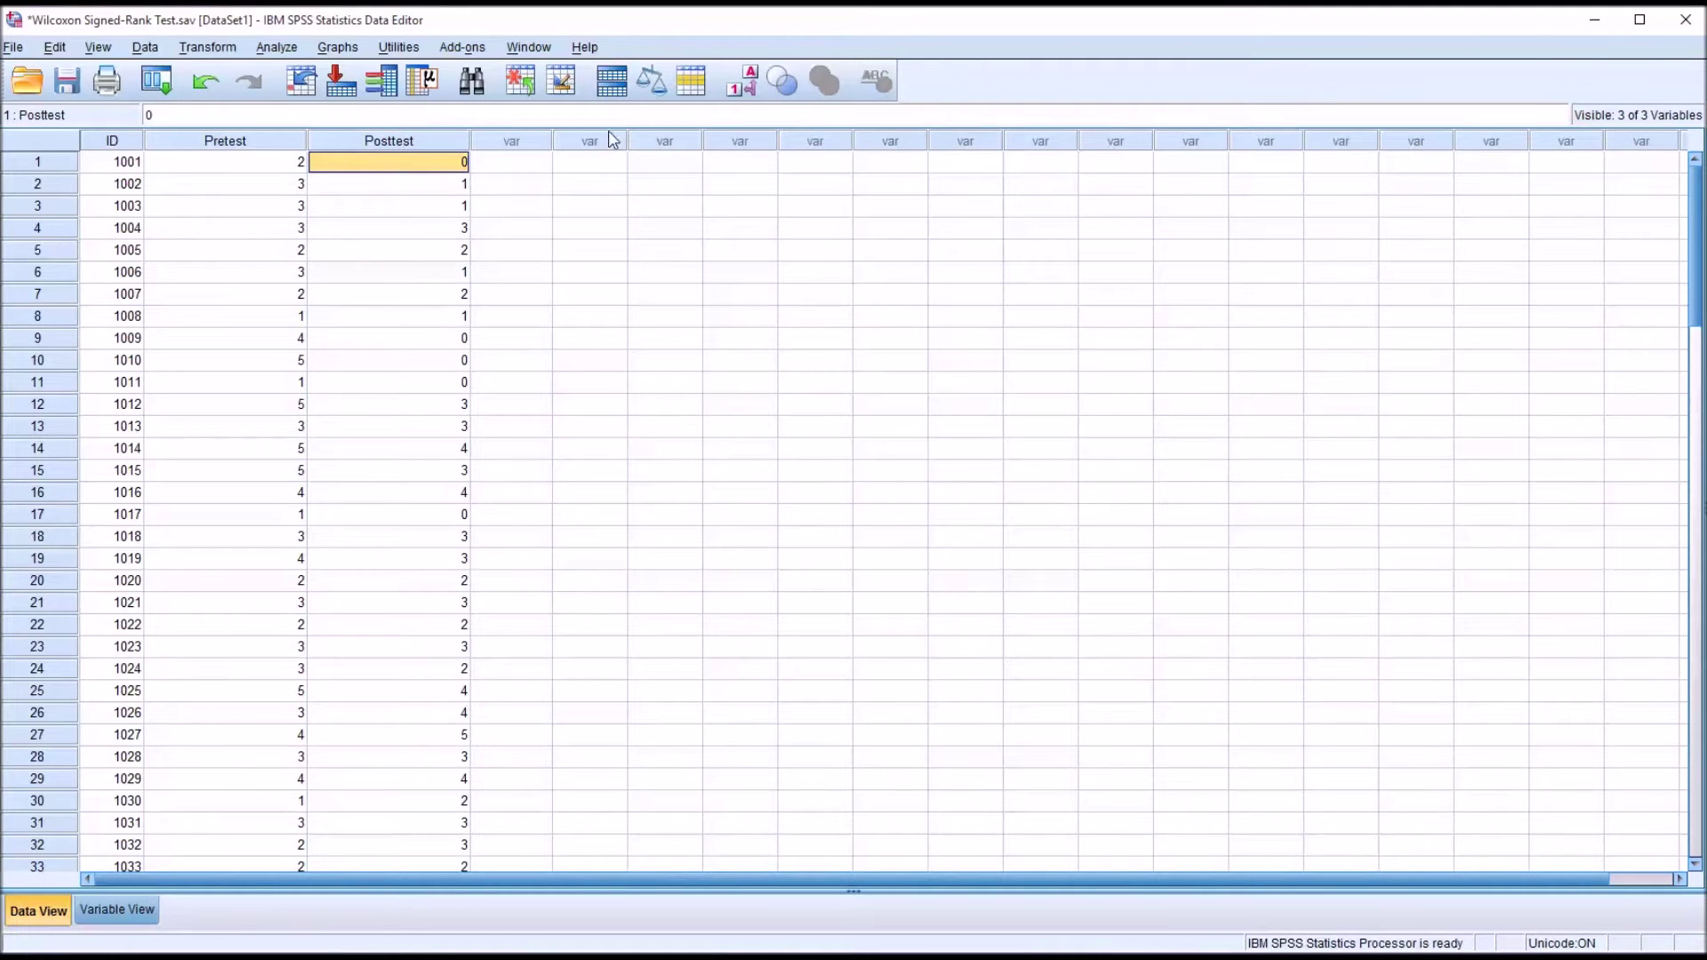
click(745, 92)
click(745, 91)
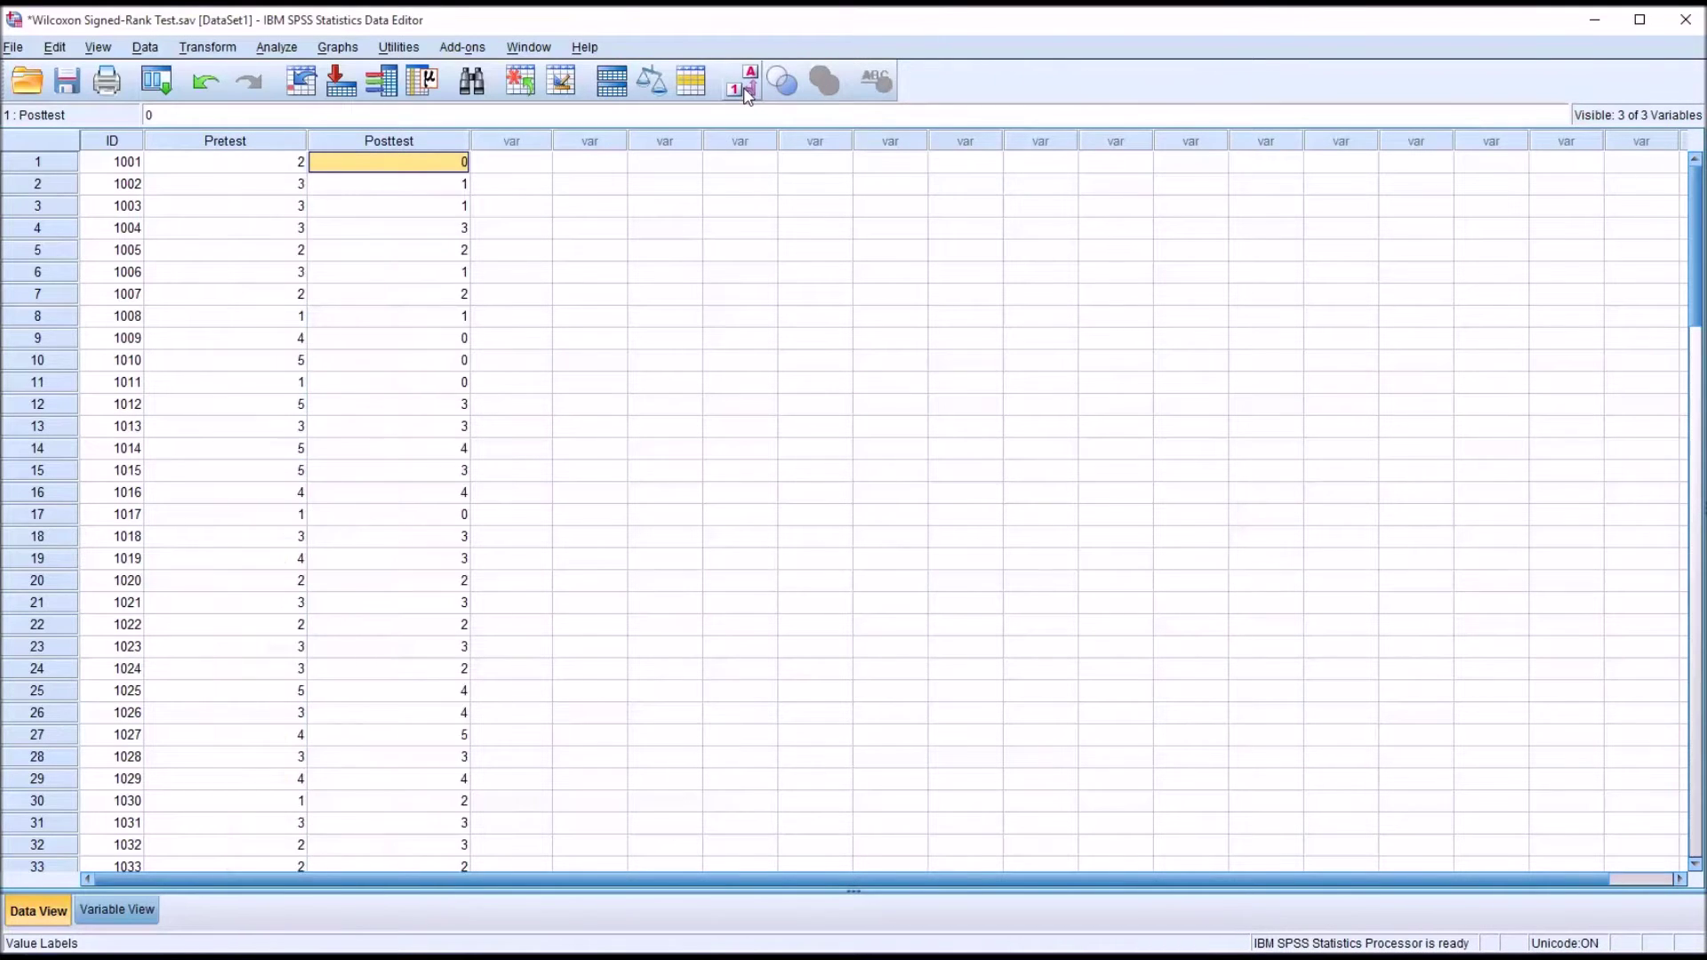
click(283, 365)
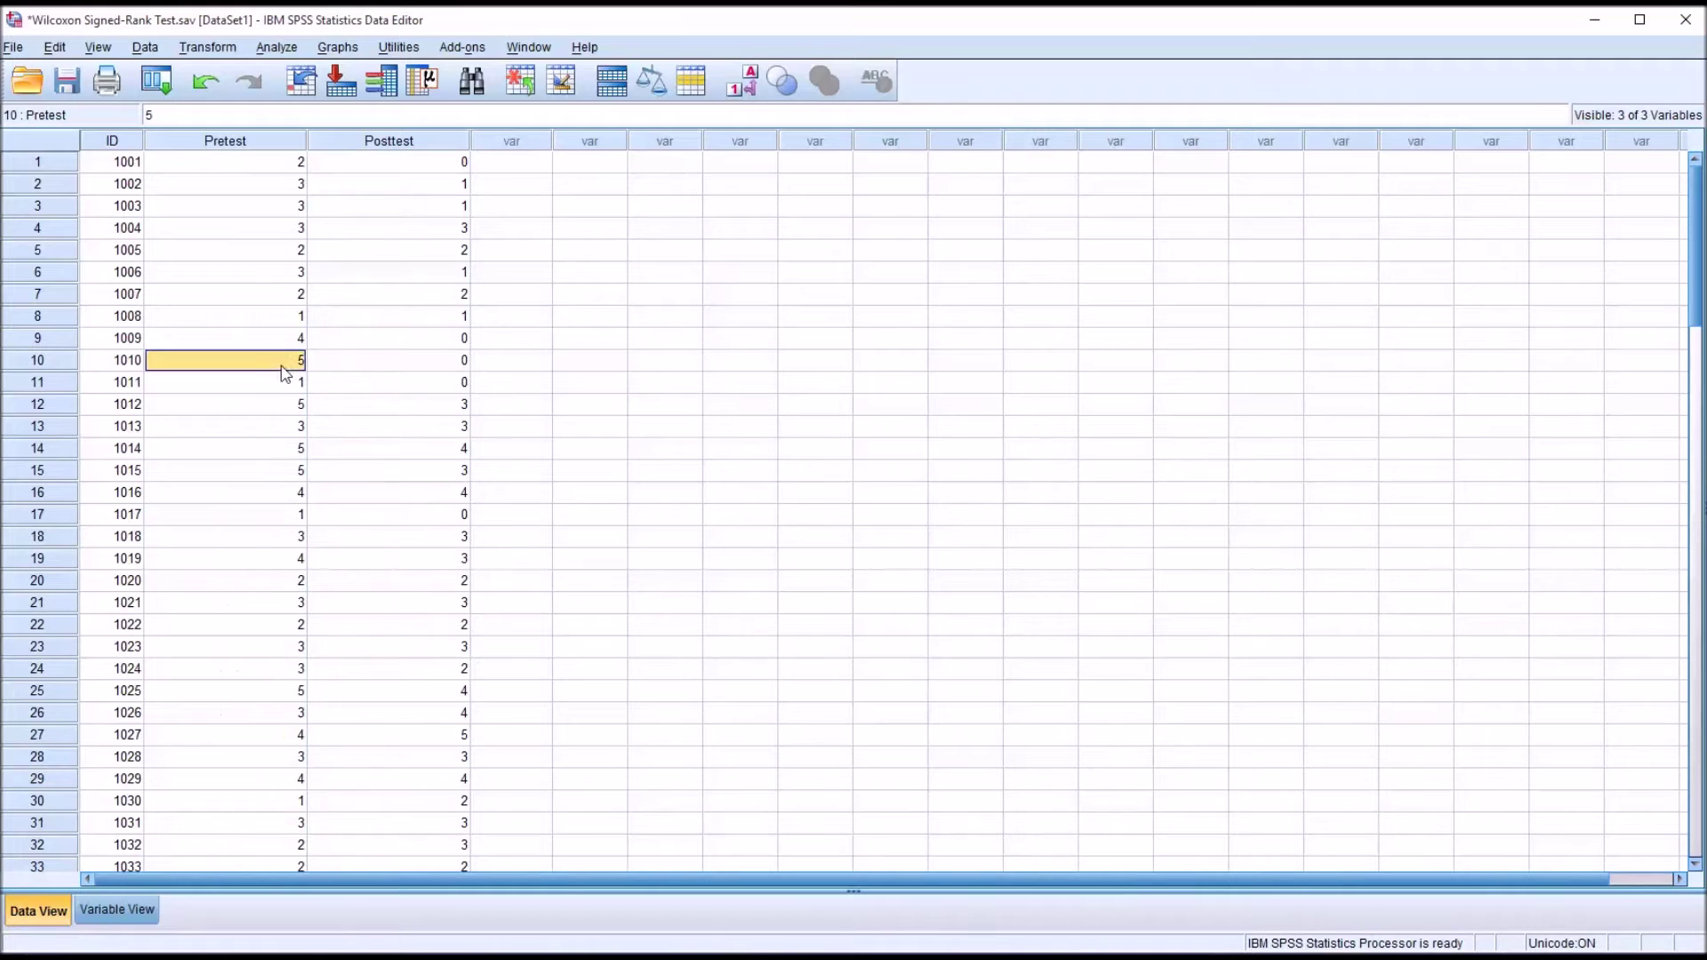
click(742, 85)
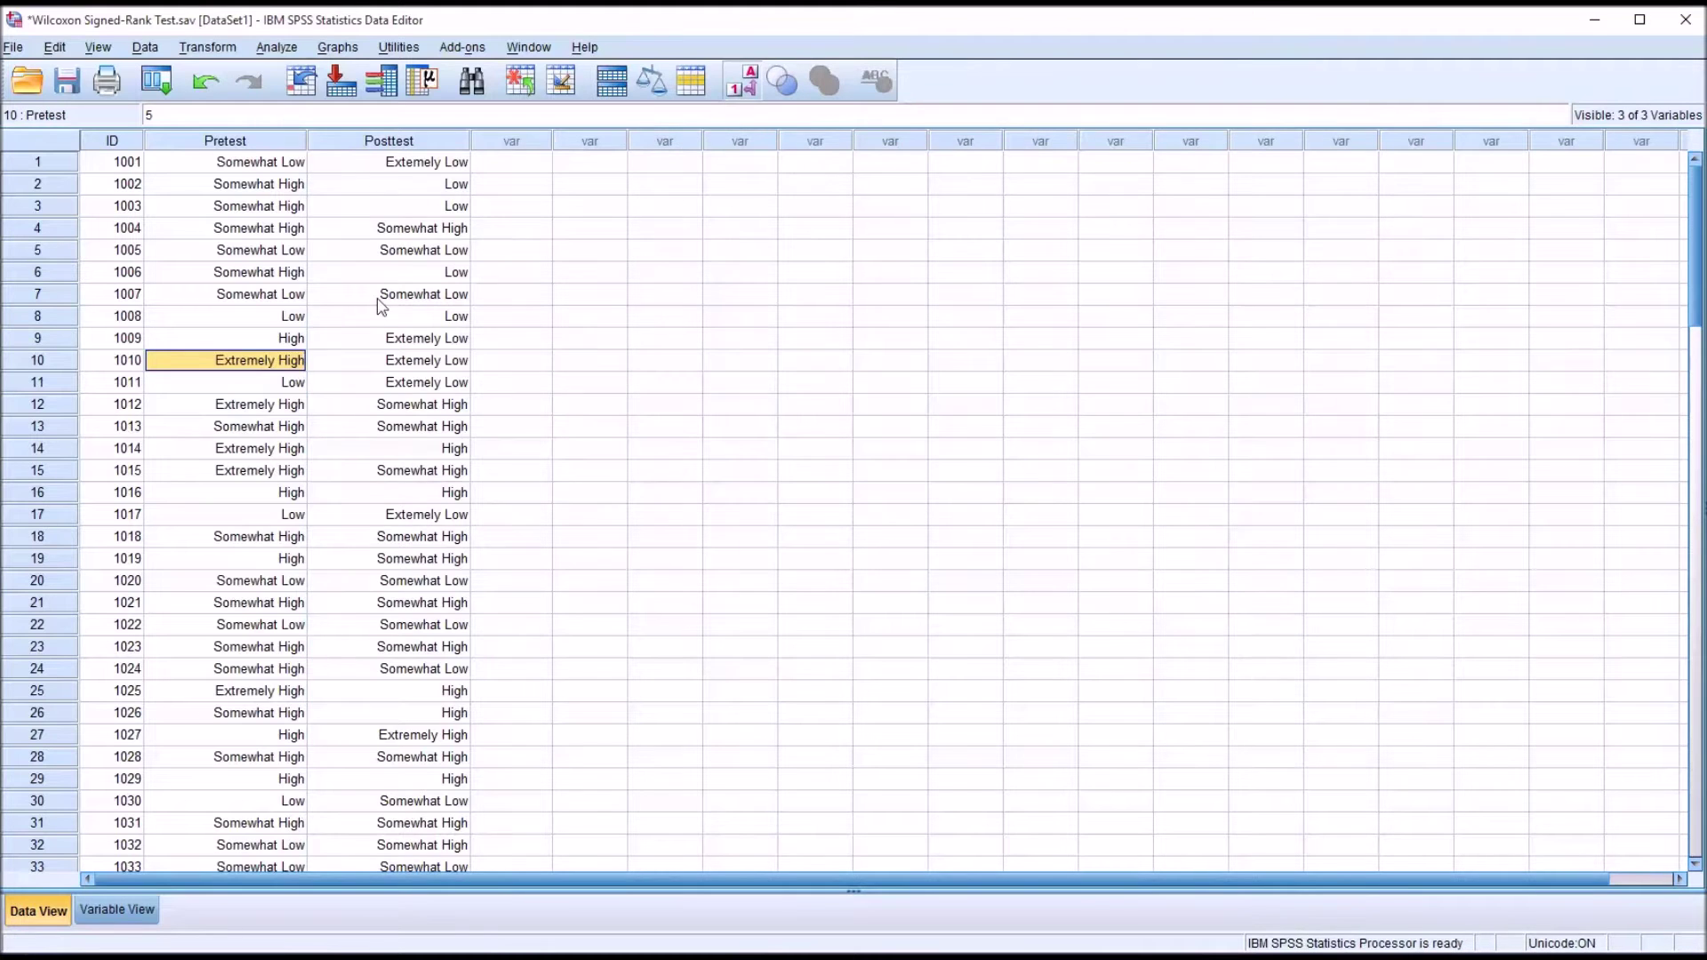
click(118, 910)
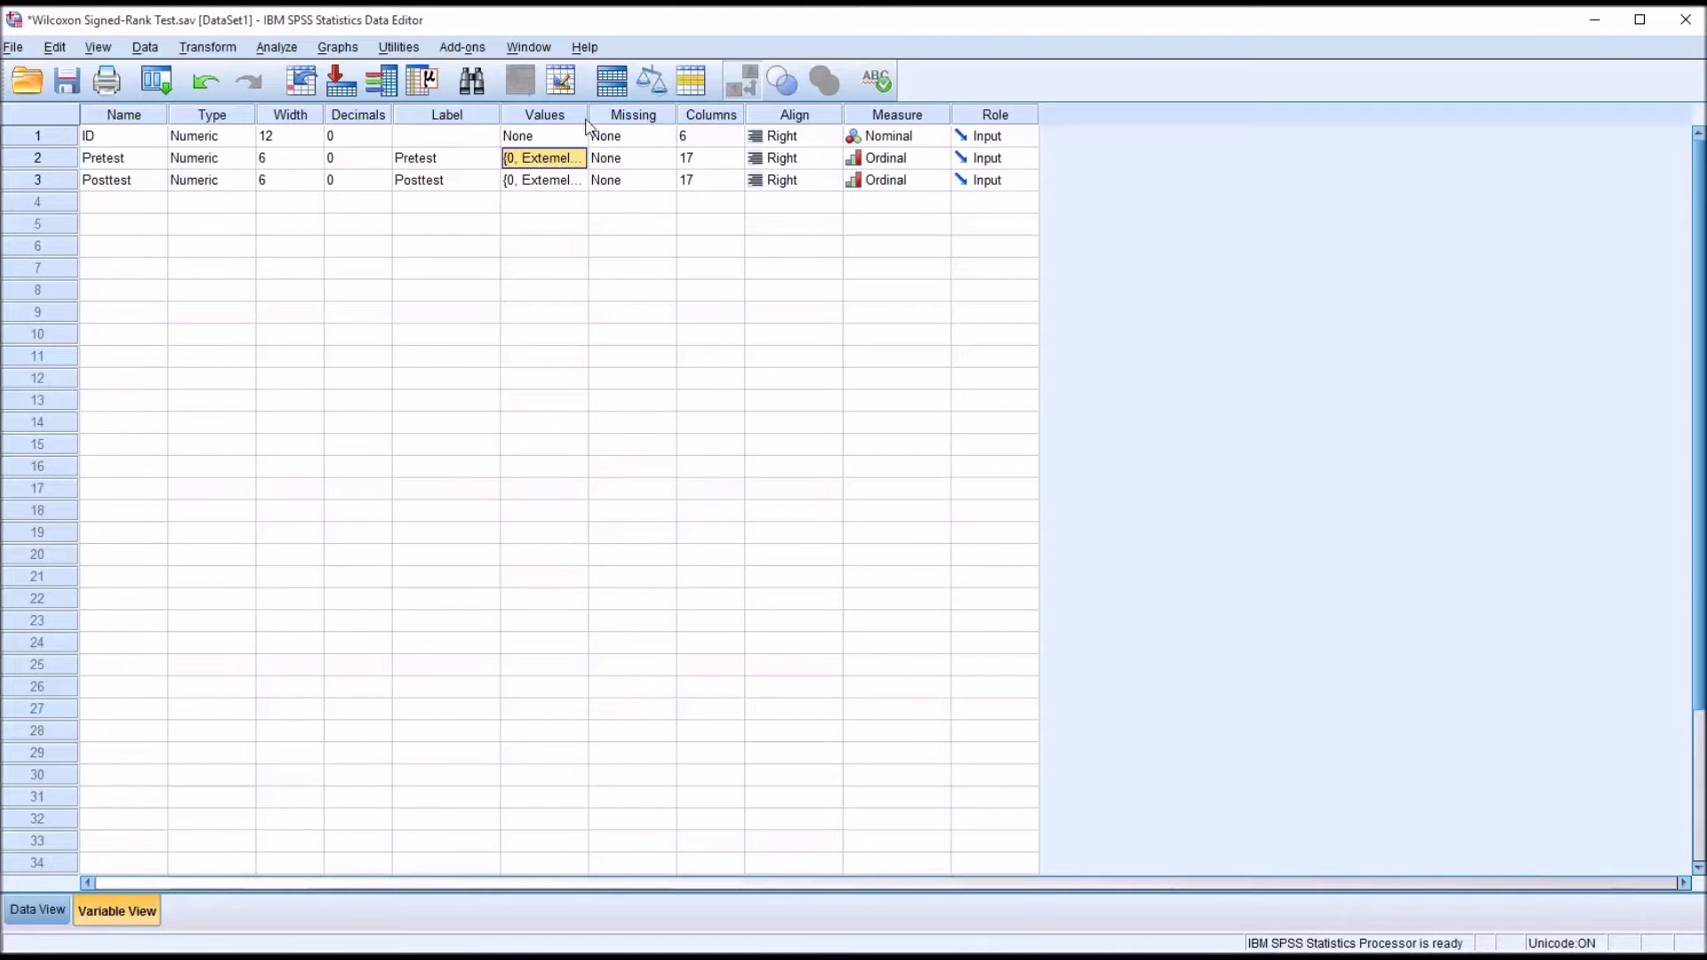
drag(586, 125, 687, 121)
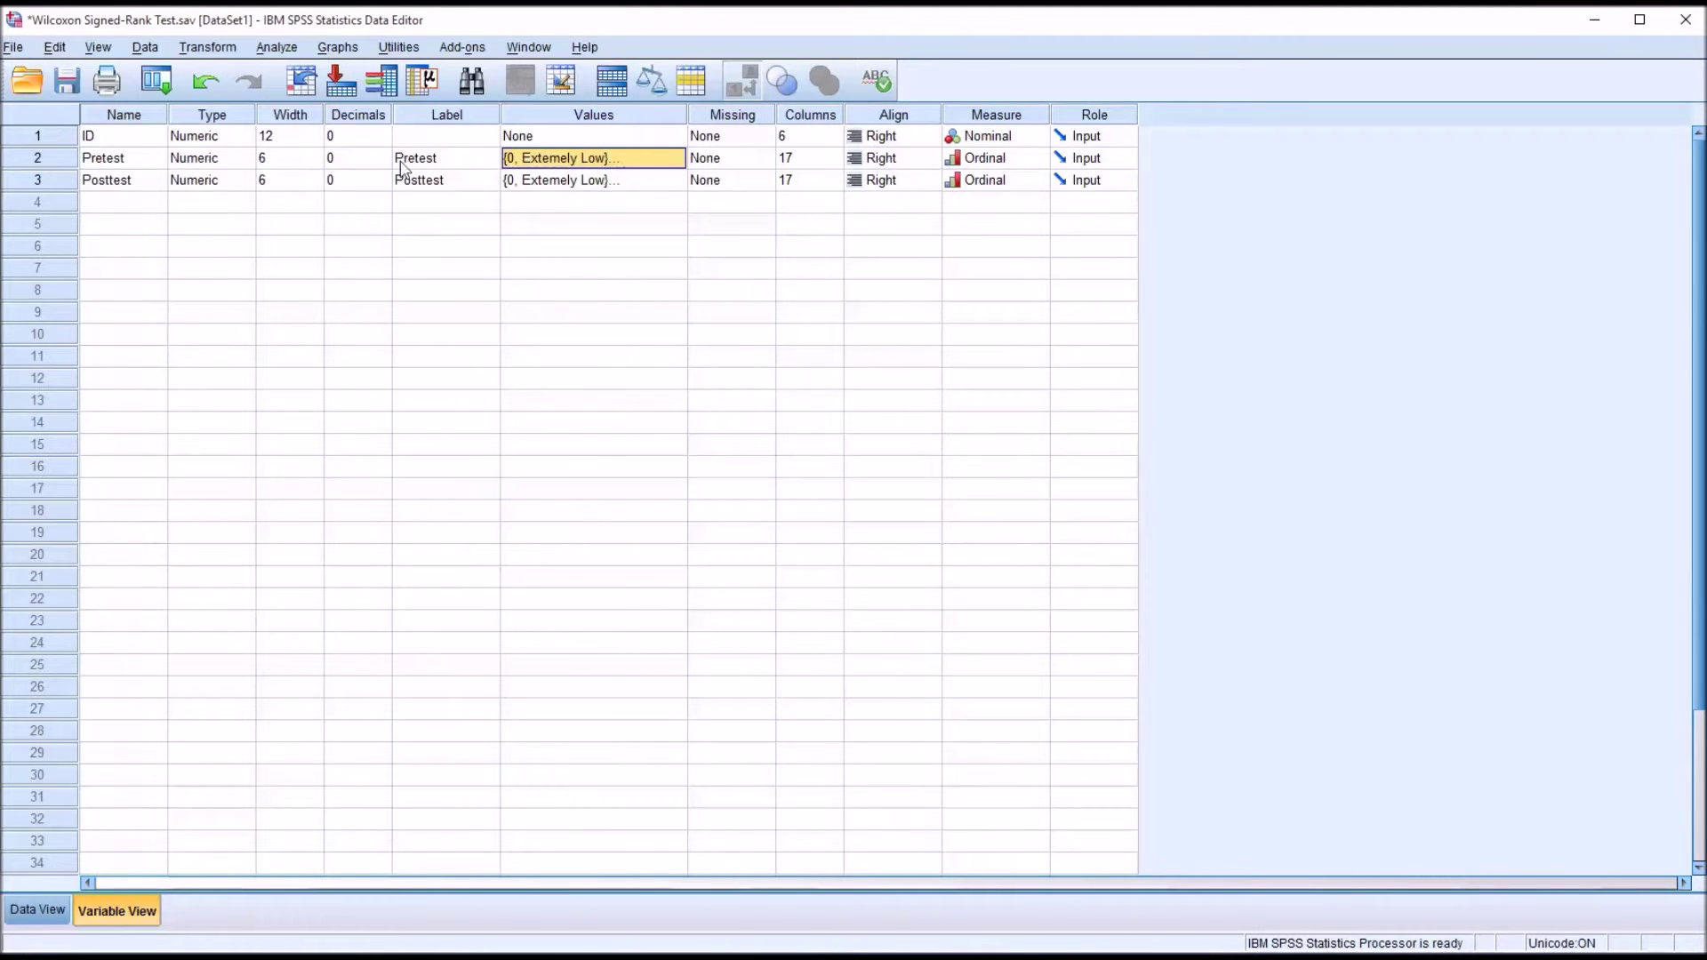
click(669, 162)
click(676, 162)
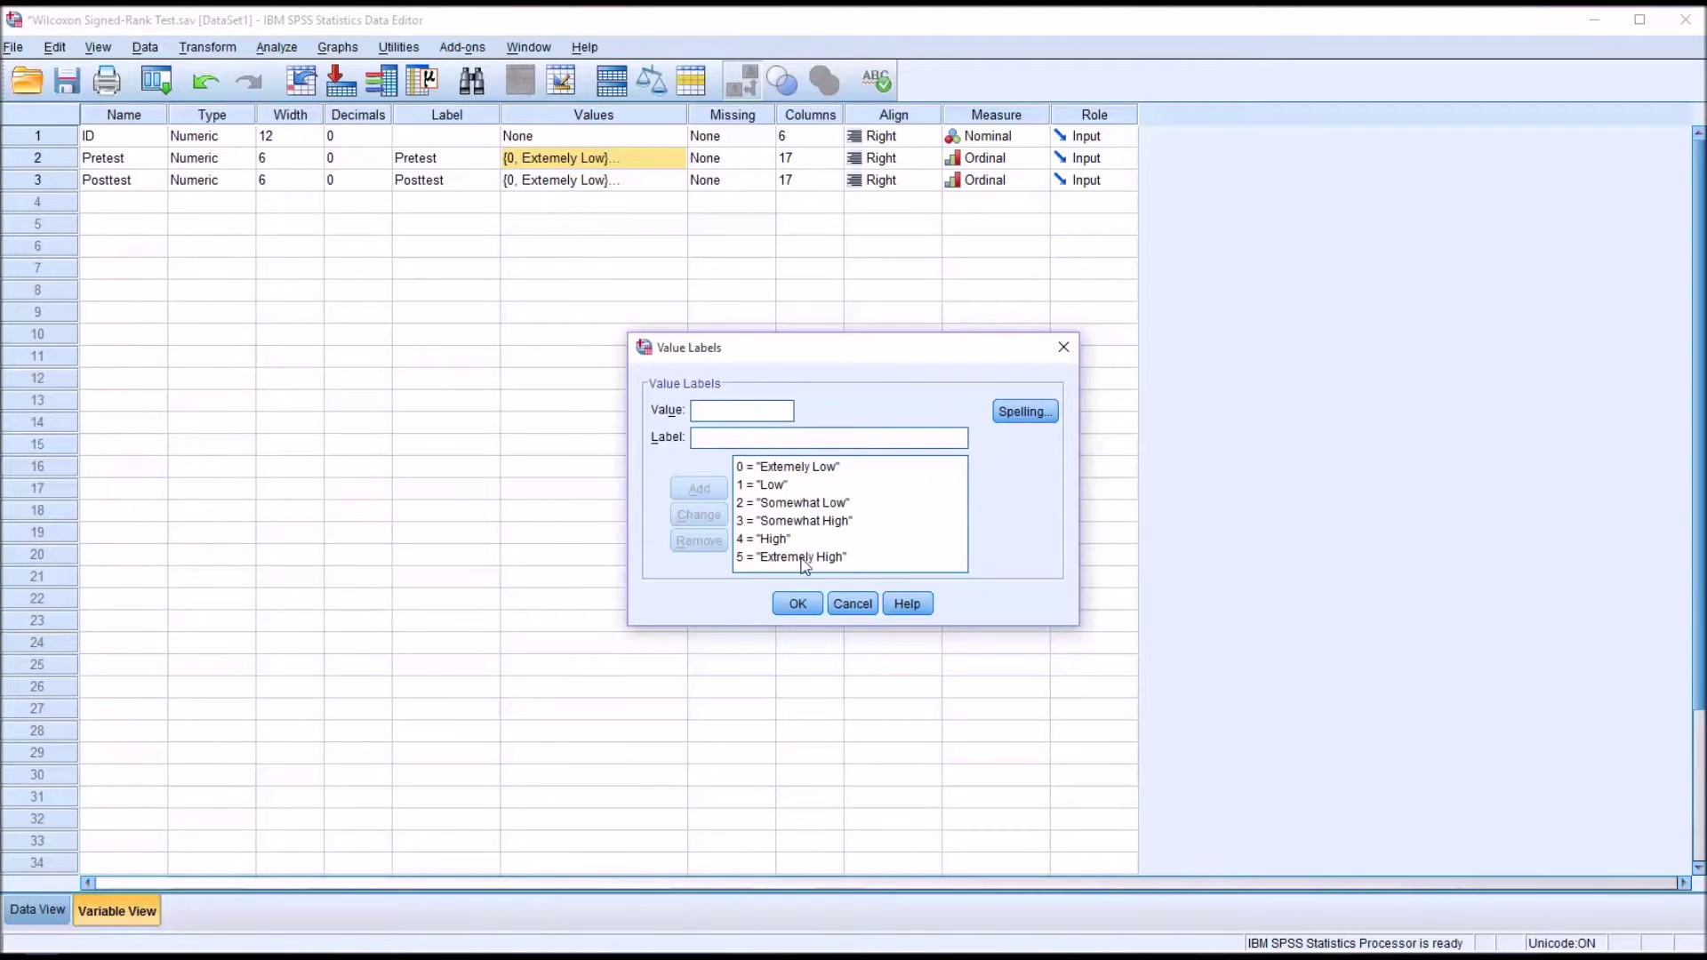
click(851, 606)
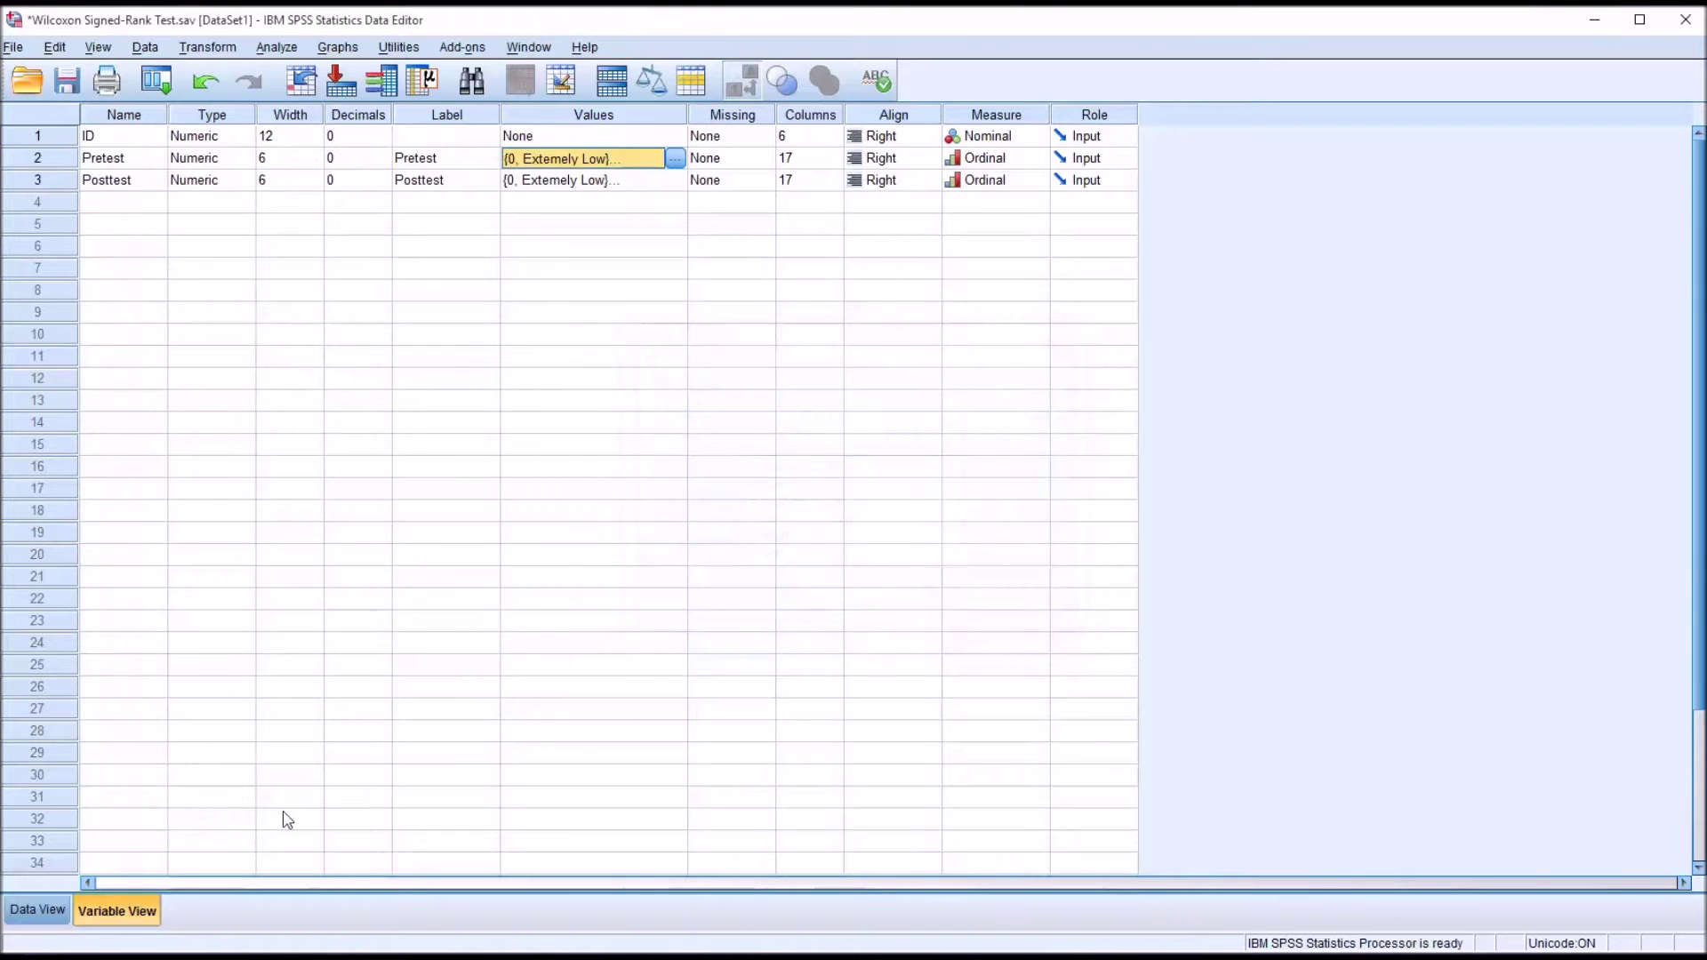
click(43, 910)
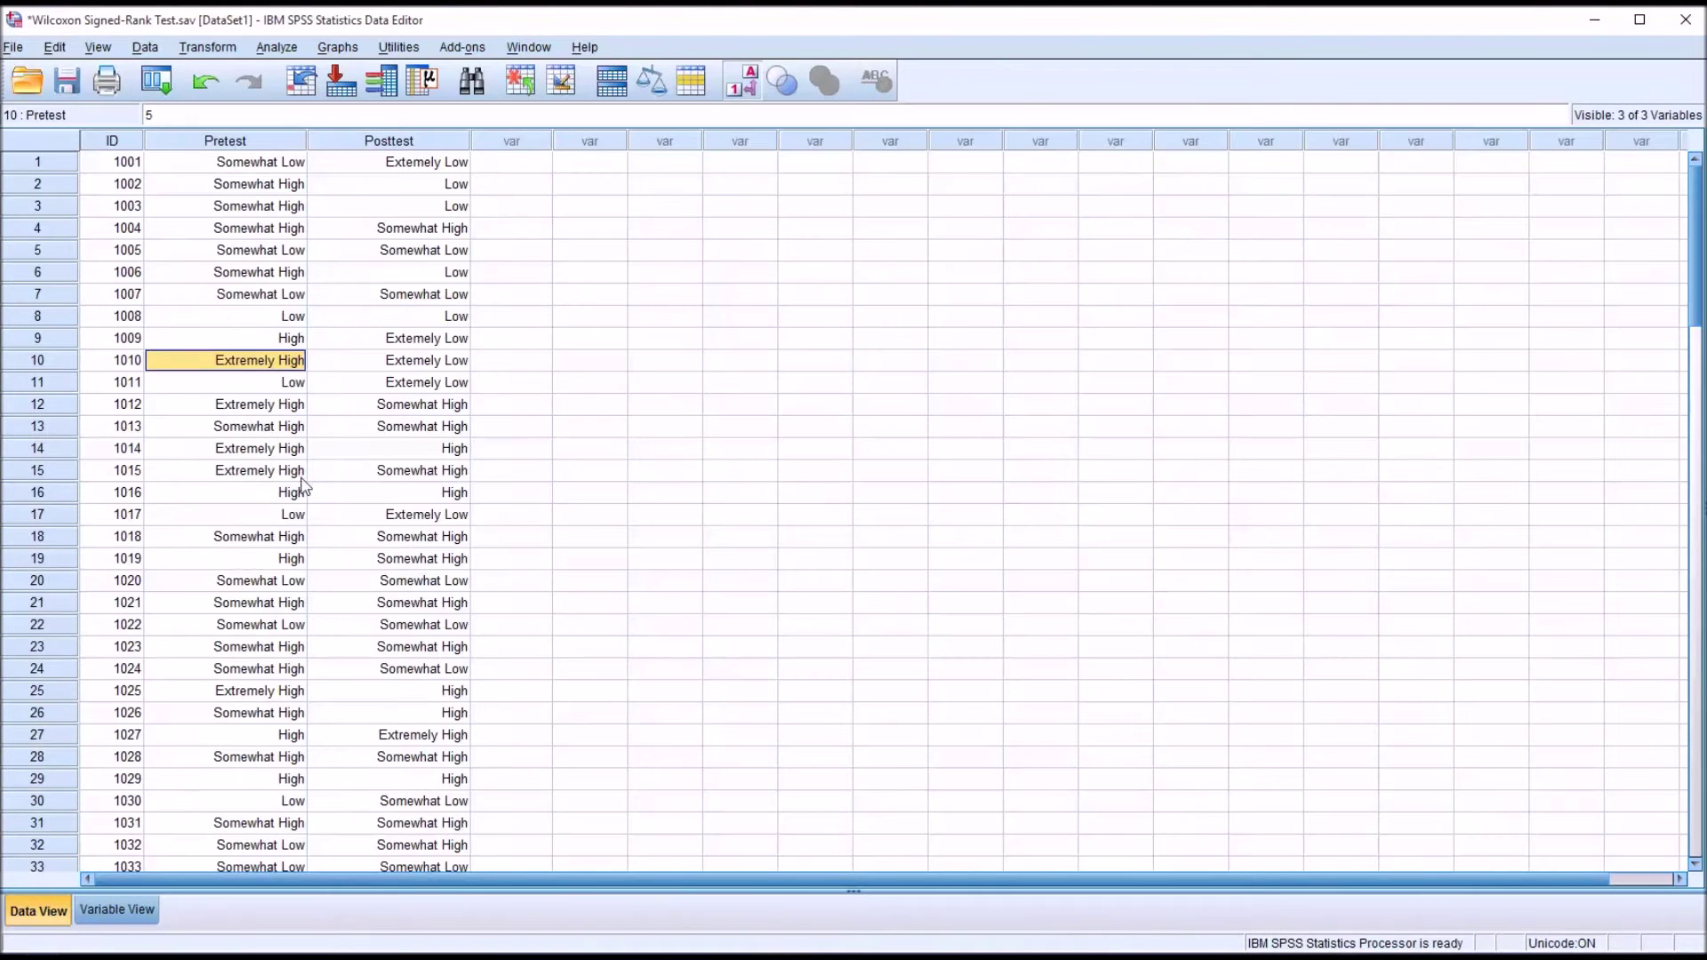
click(500, 168)
click(496, 167)
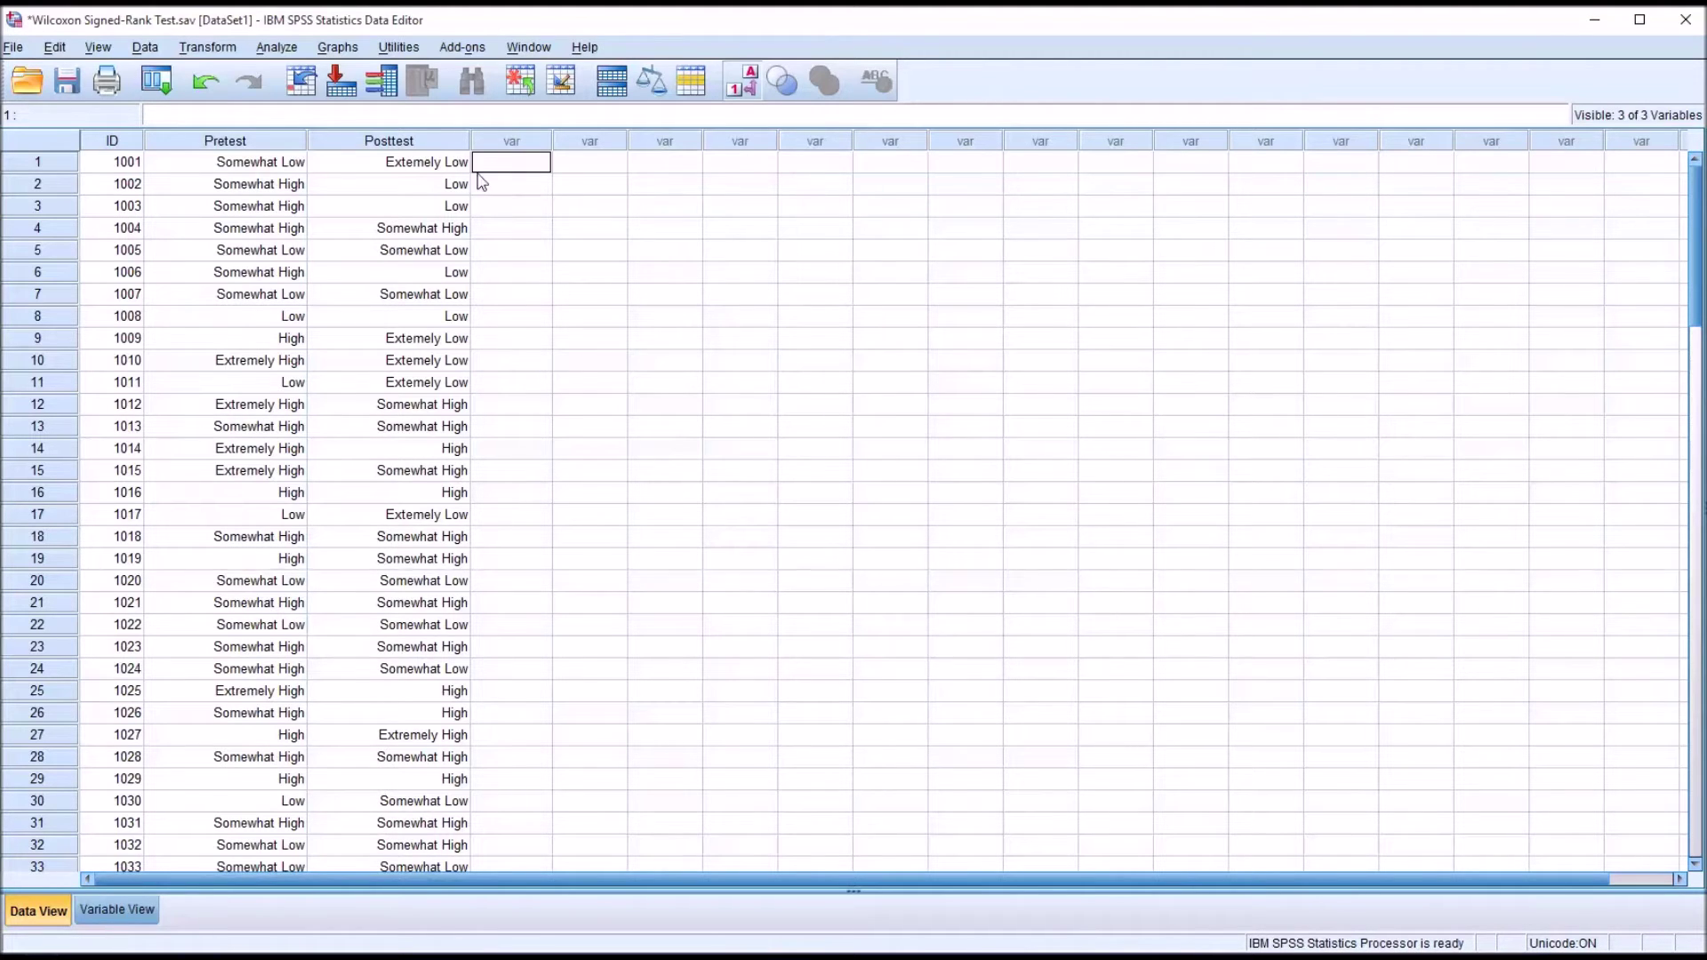
click(251, 142)
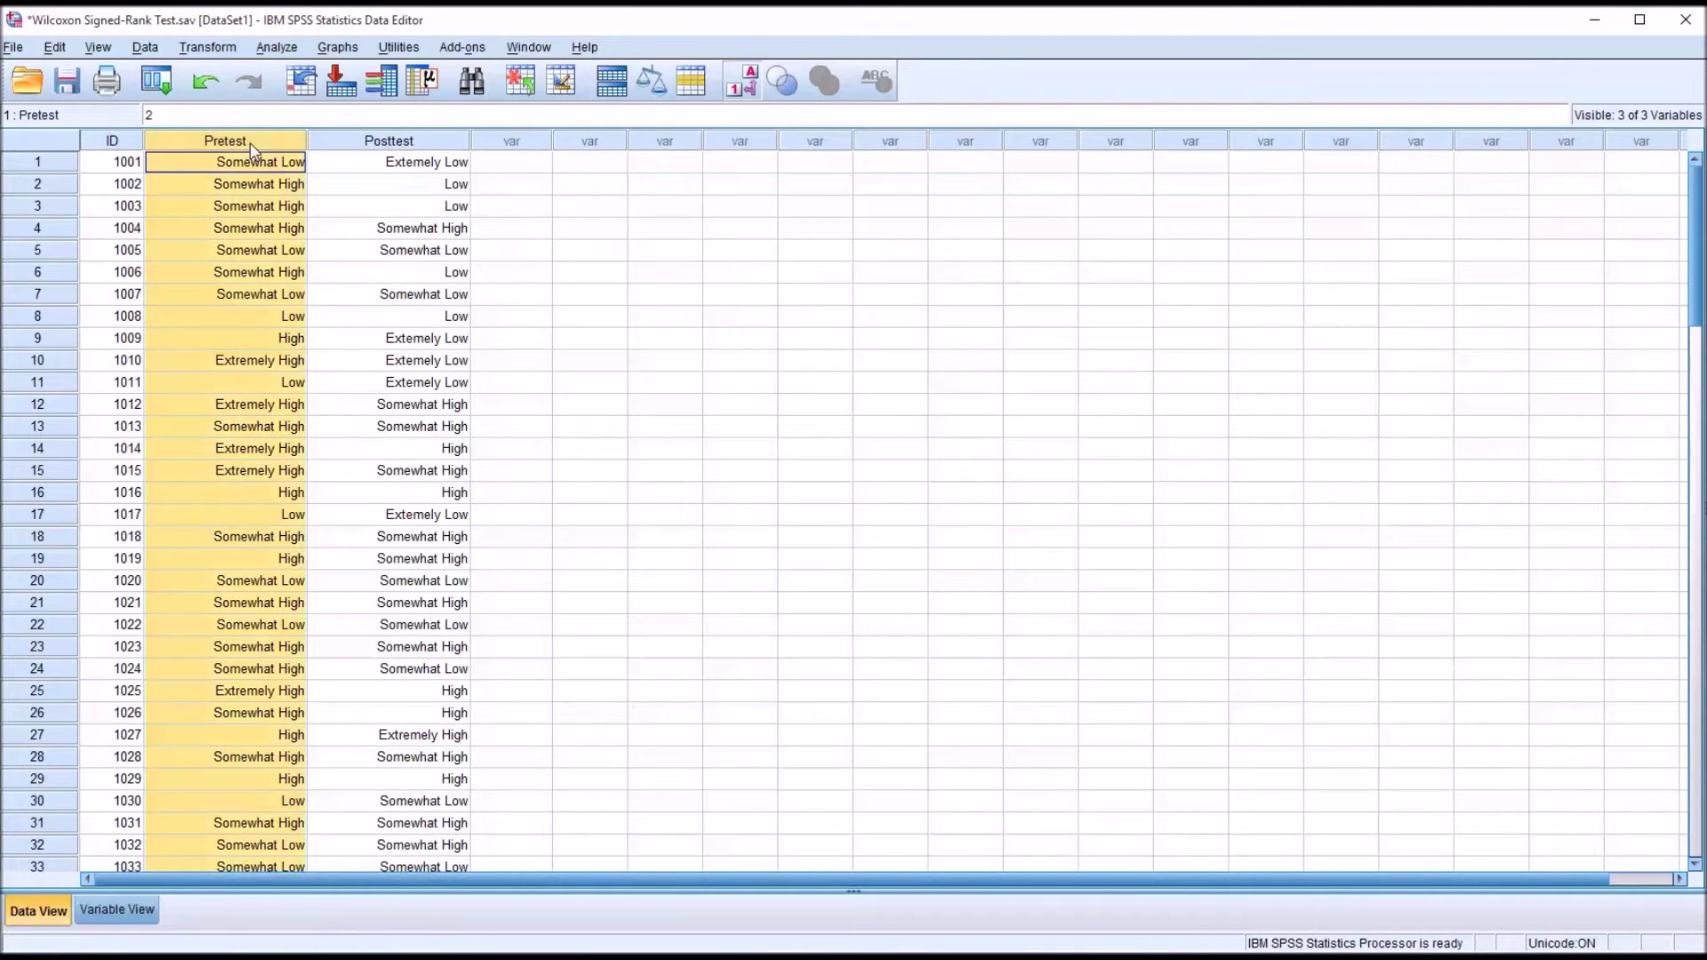
click(323, 145)
click(285, 146)
click(351, 143)
click(483, 172)
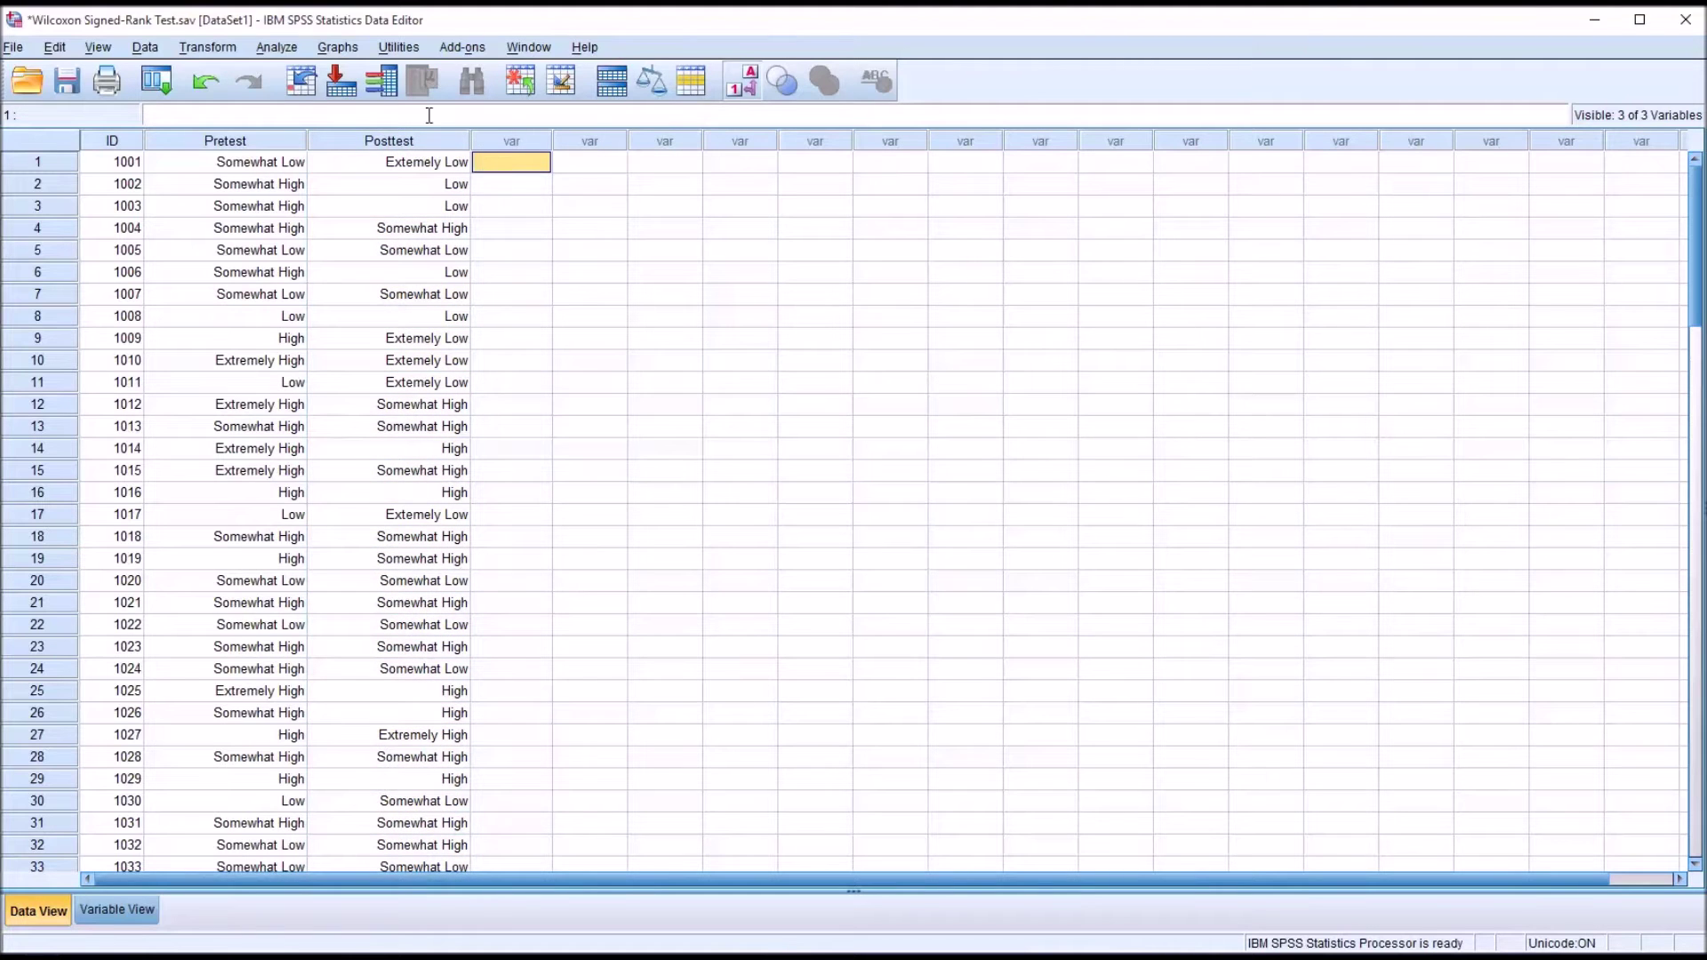
- Open Analyze > Nonparametric Tests > Legacy Dialogs > 2 Related Samples and centre the dialog
click(271, 51)
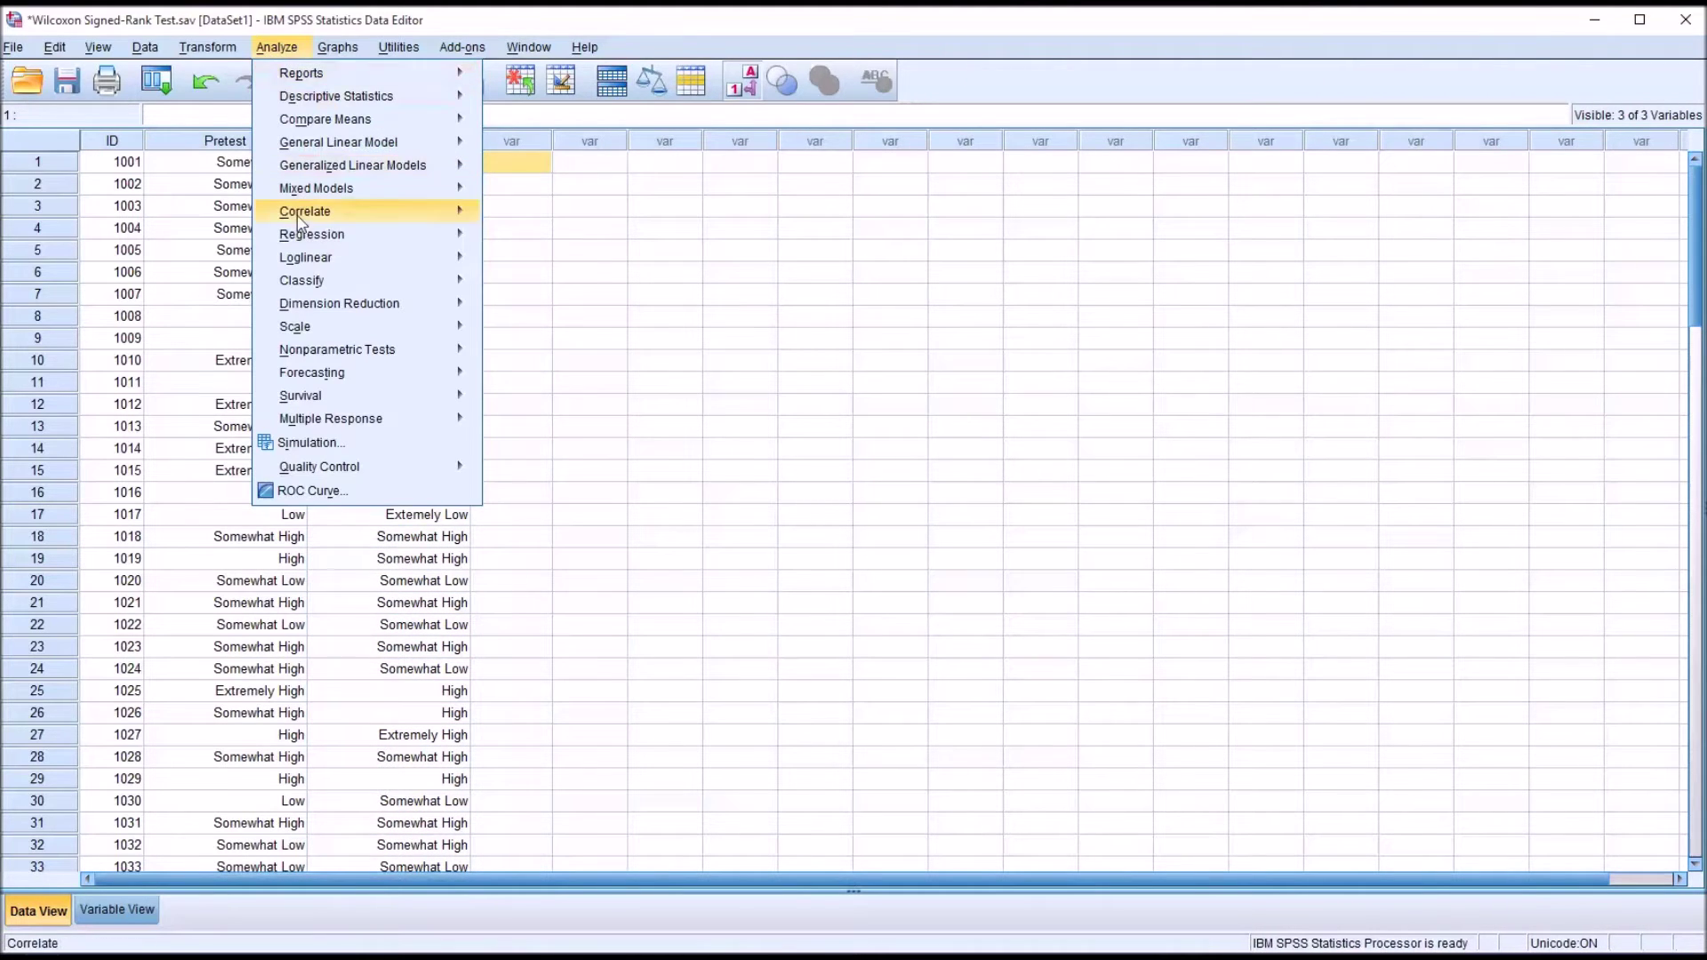
mouse_move(354, 359)
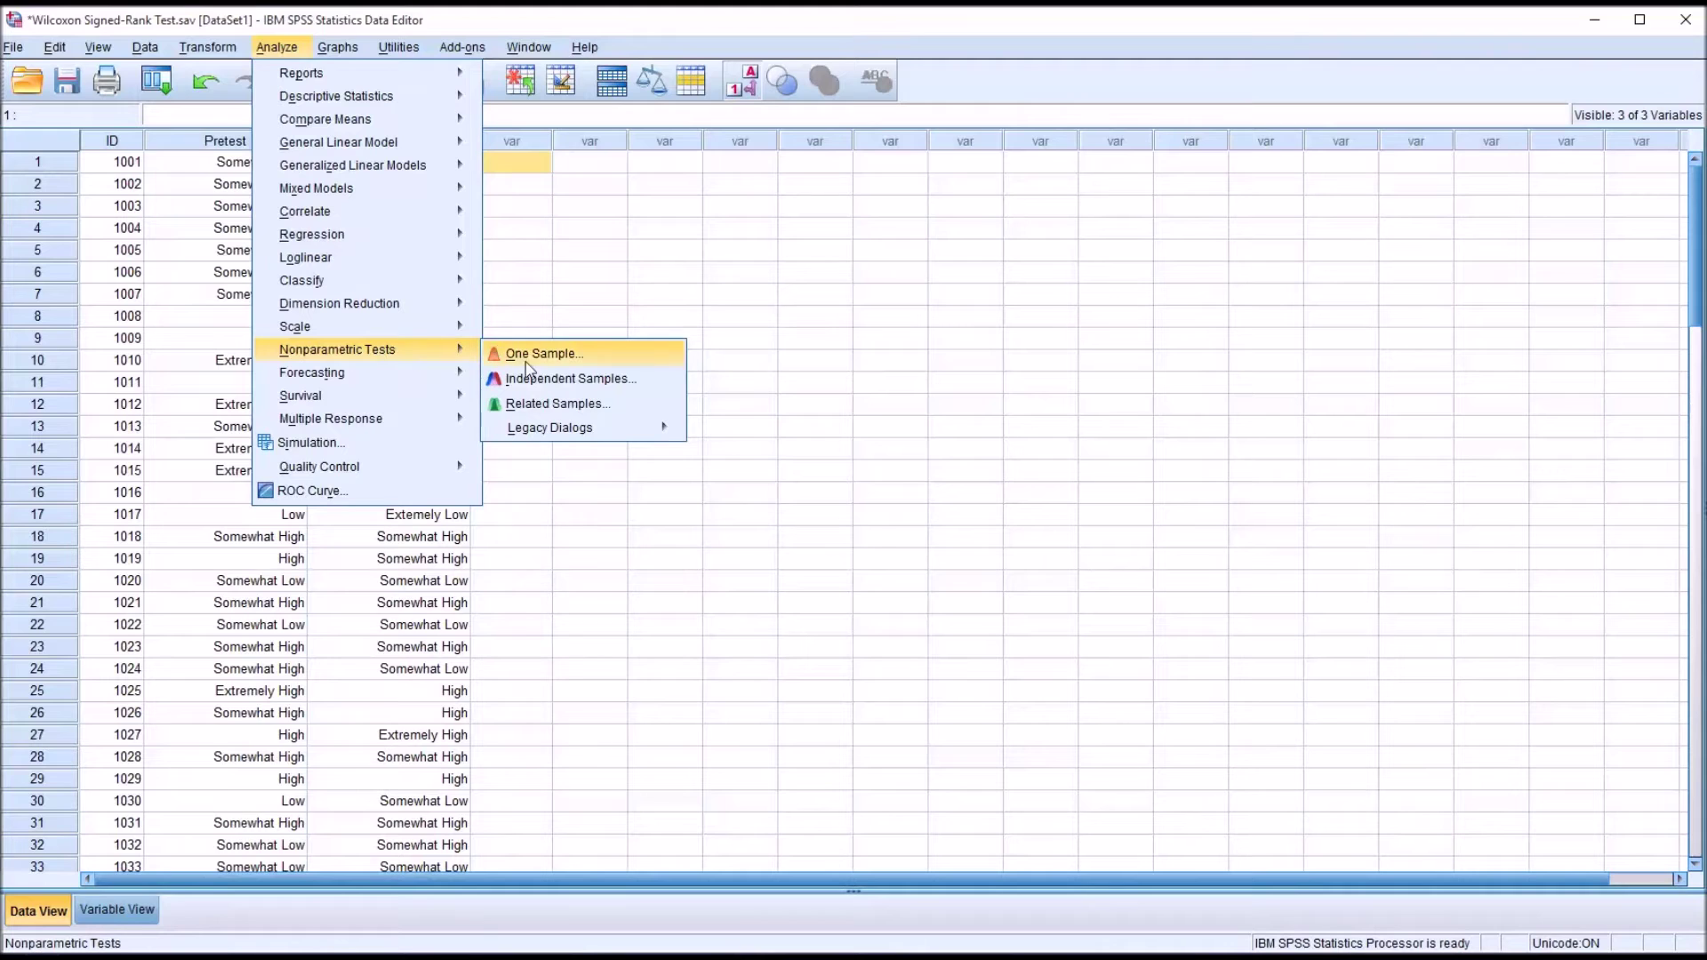
mouse_move(557, 431)
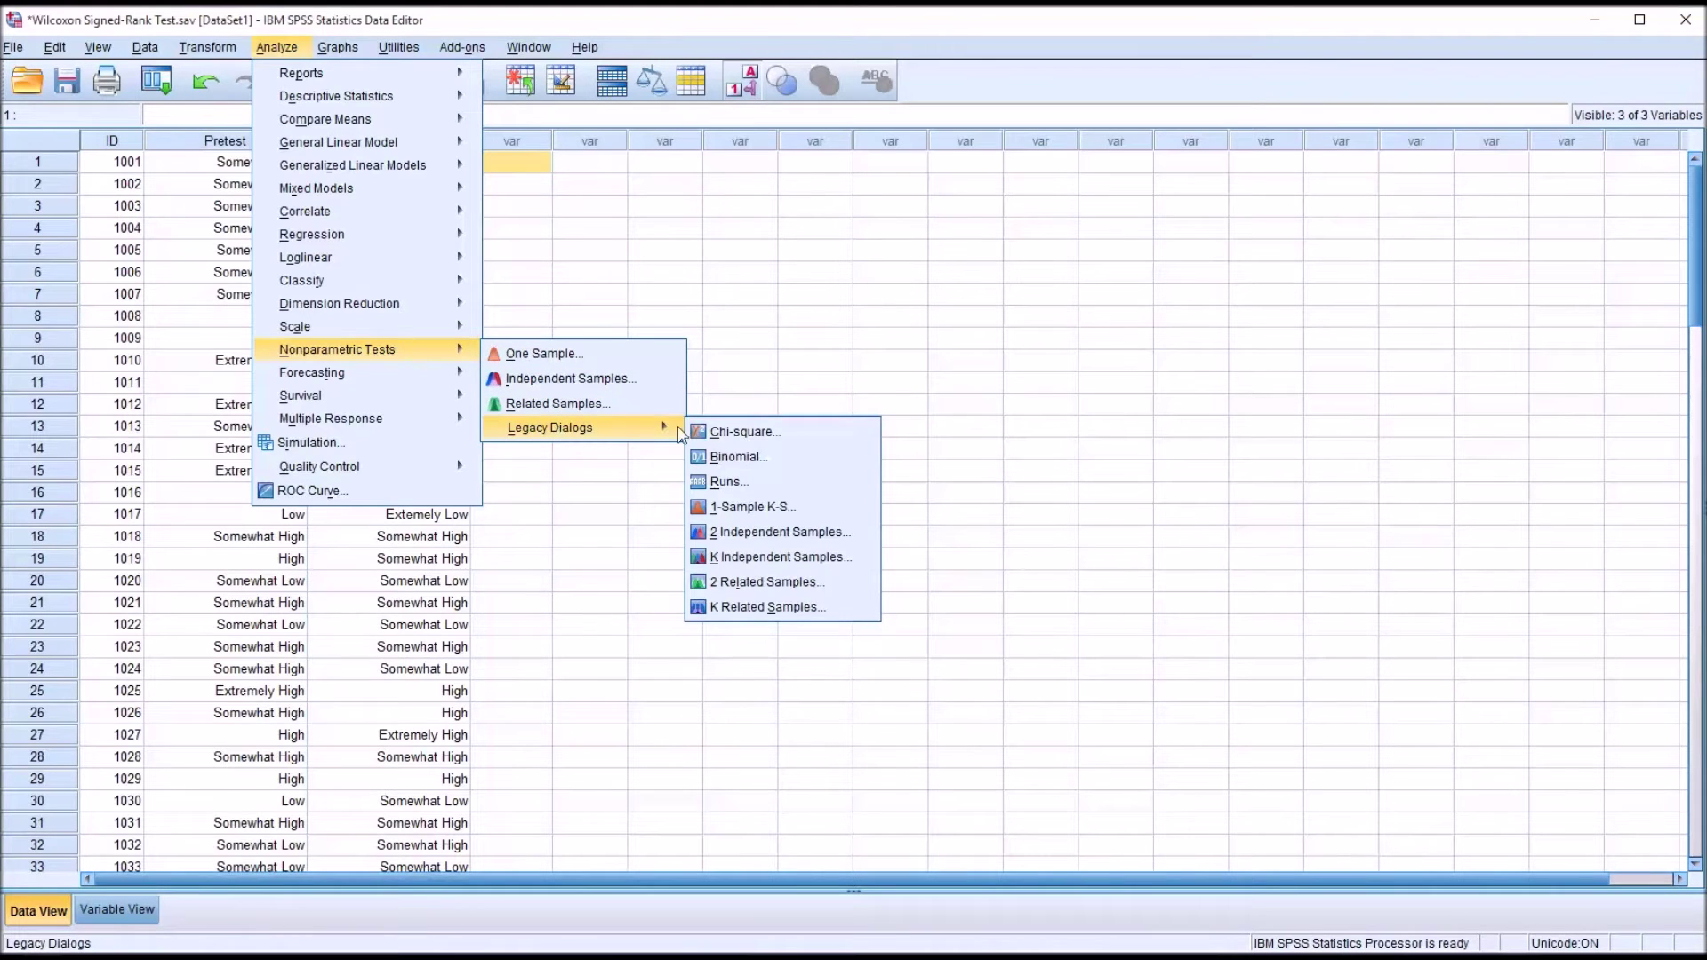
click(780, 592)
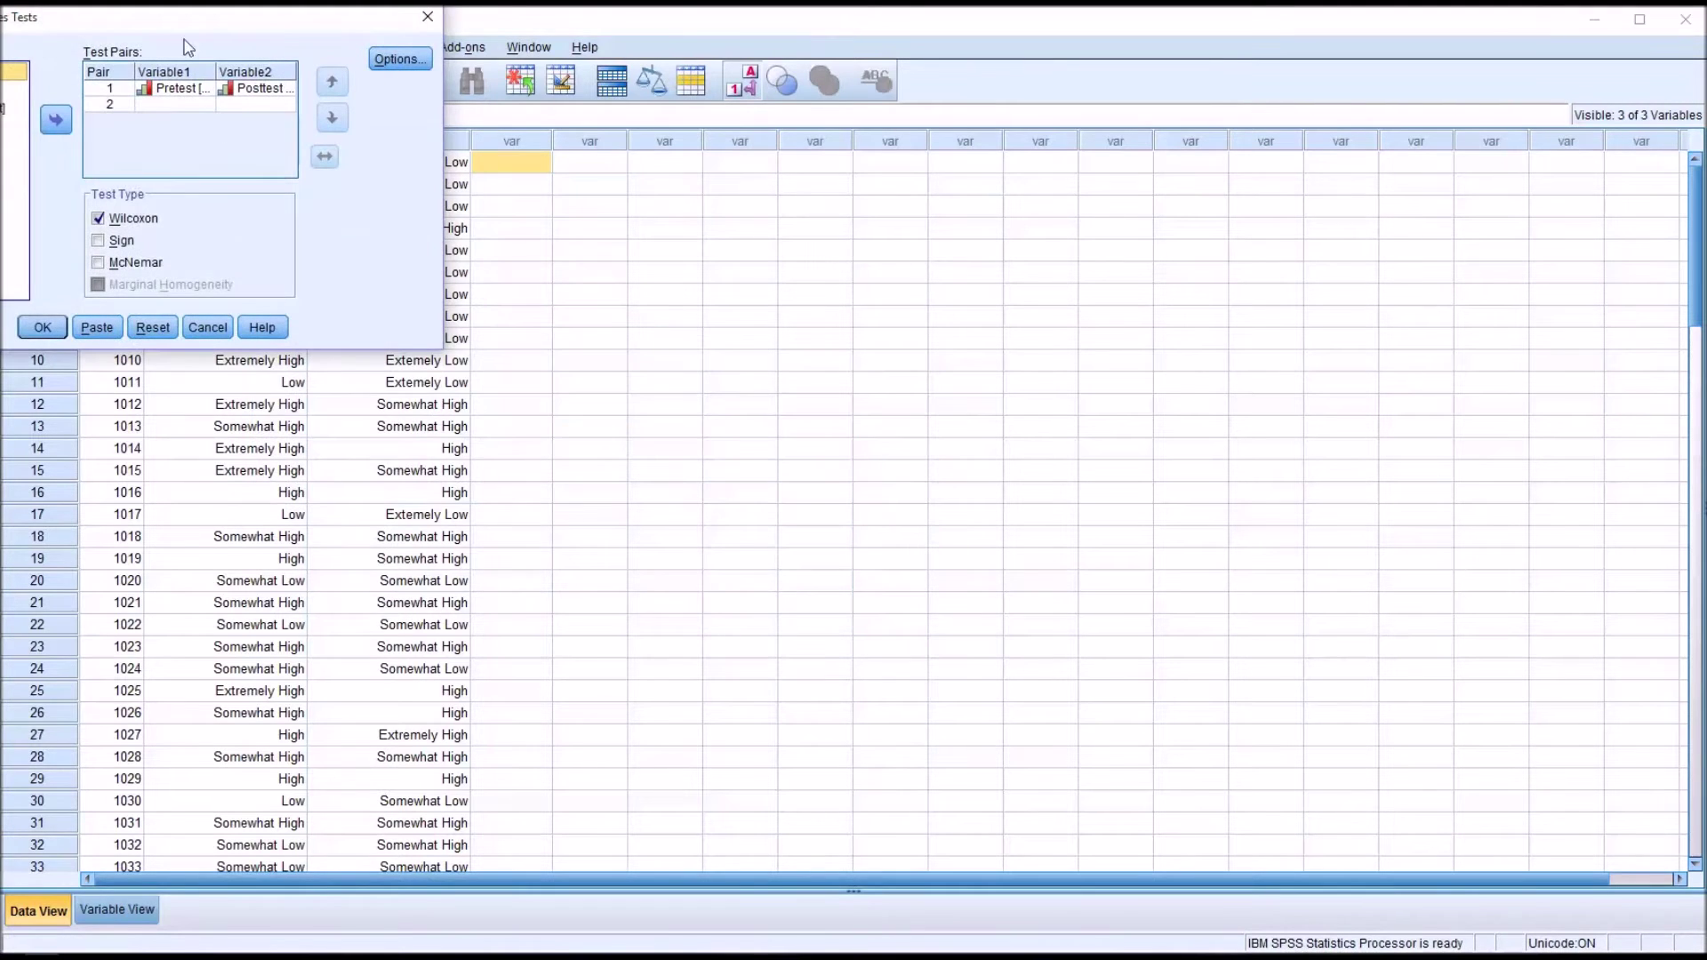
drag(180, 24, 894, 274)
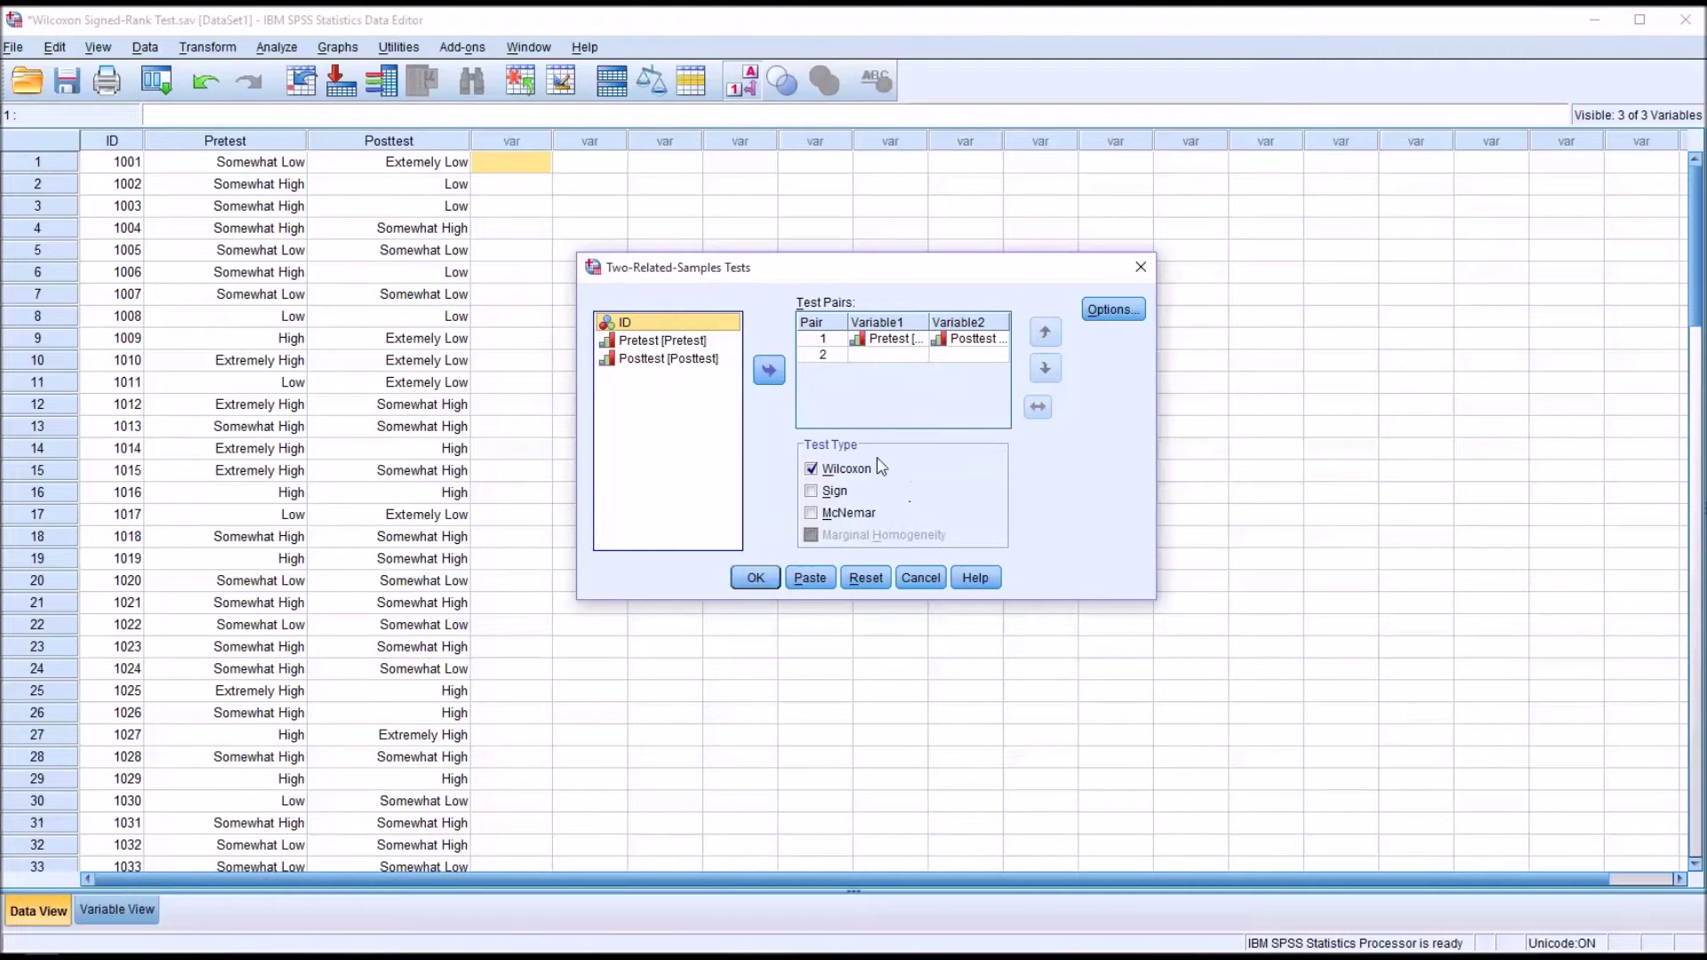
click(867, 578)
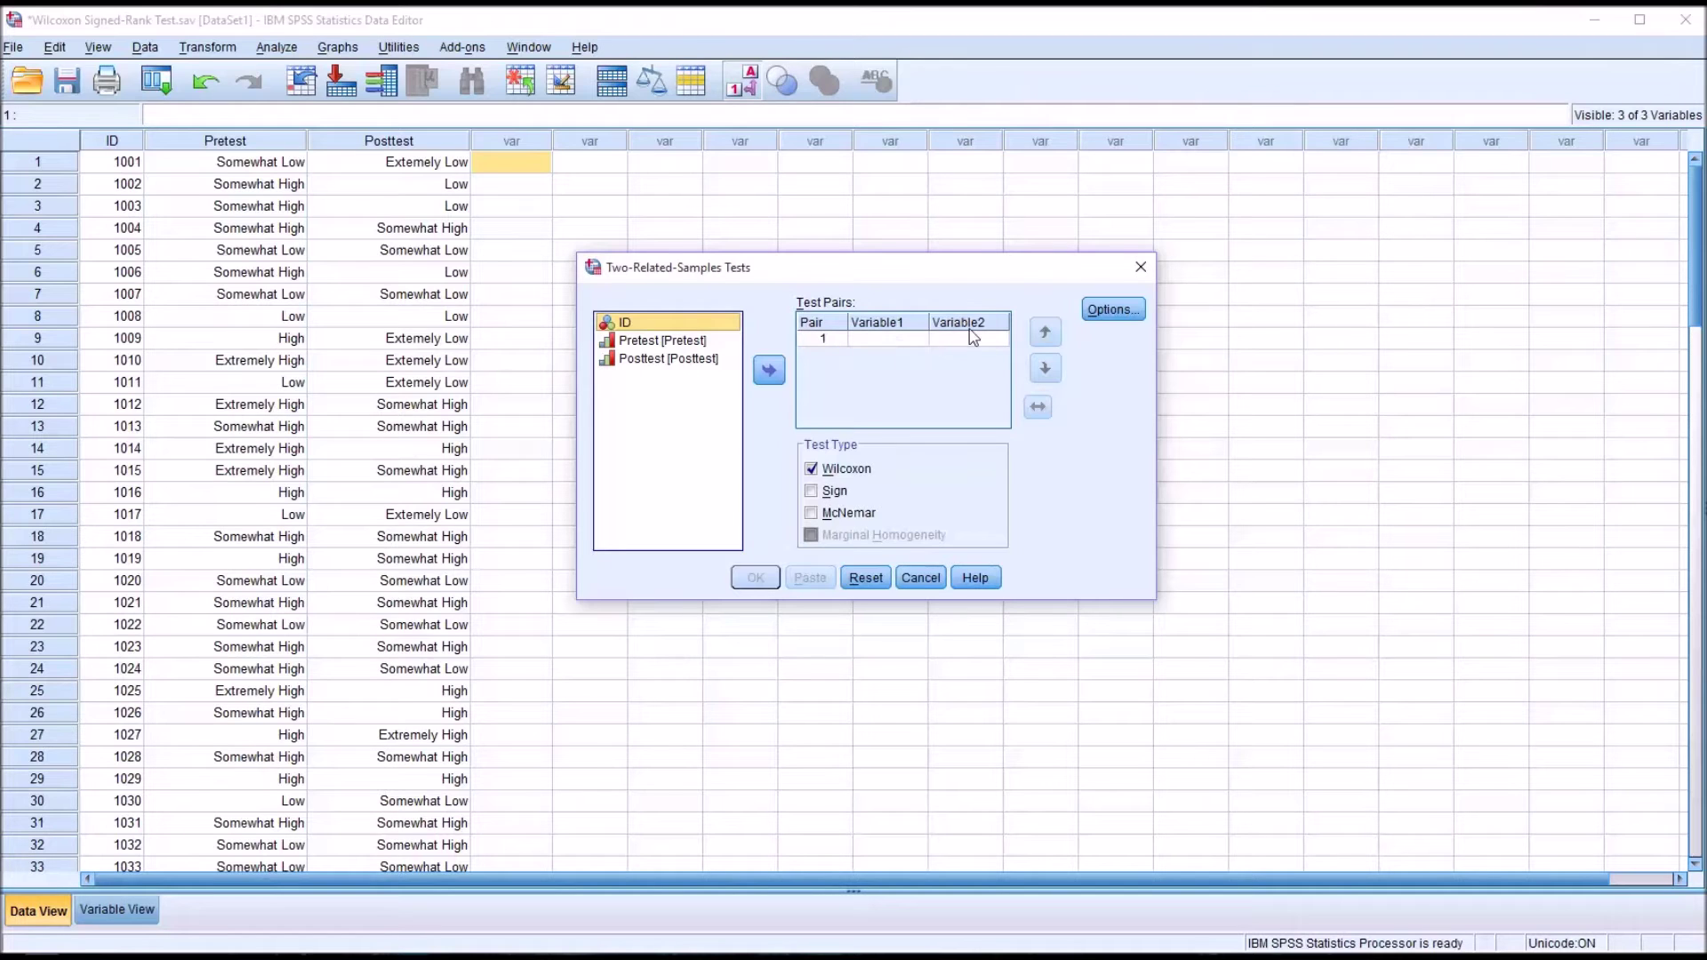
drag(646, 344, 879, 344)
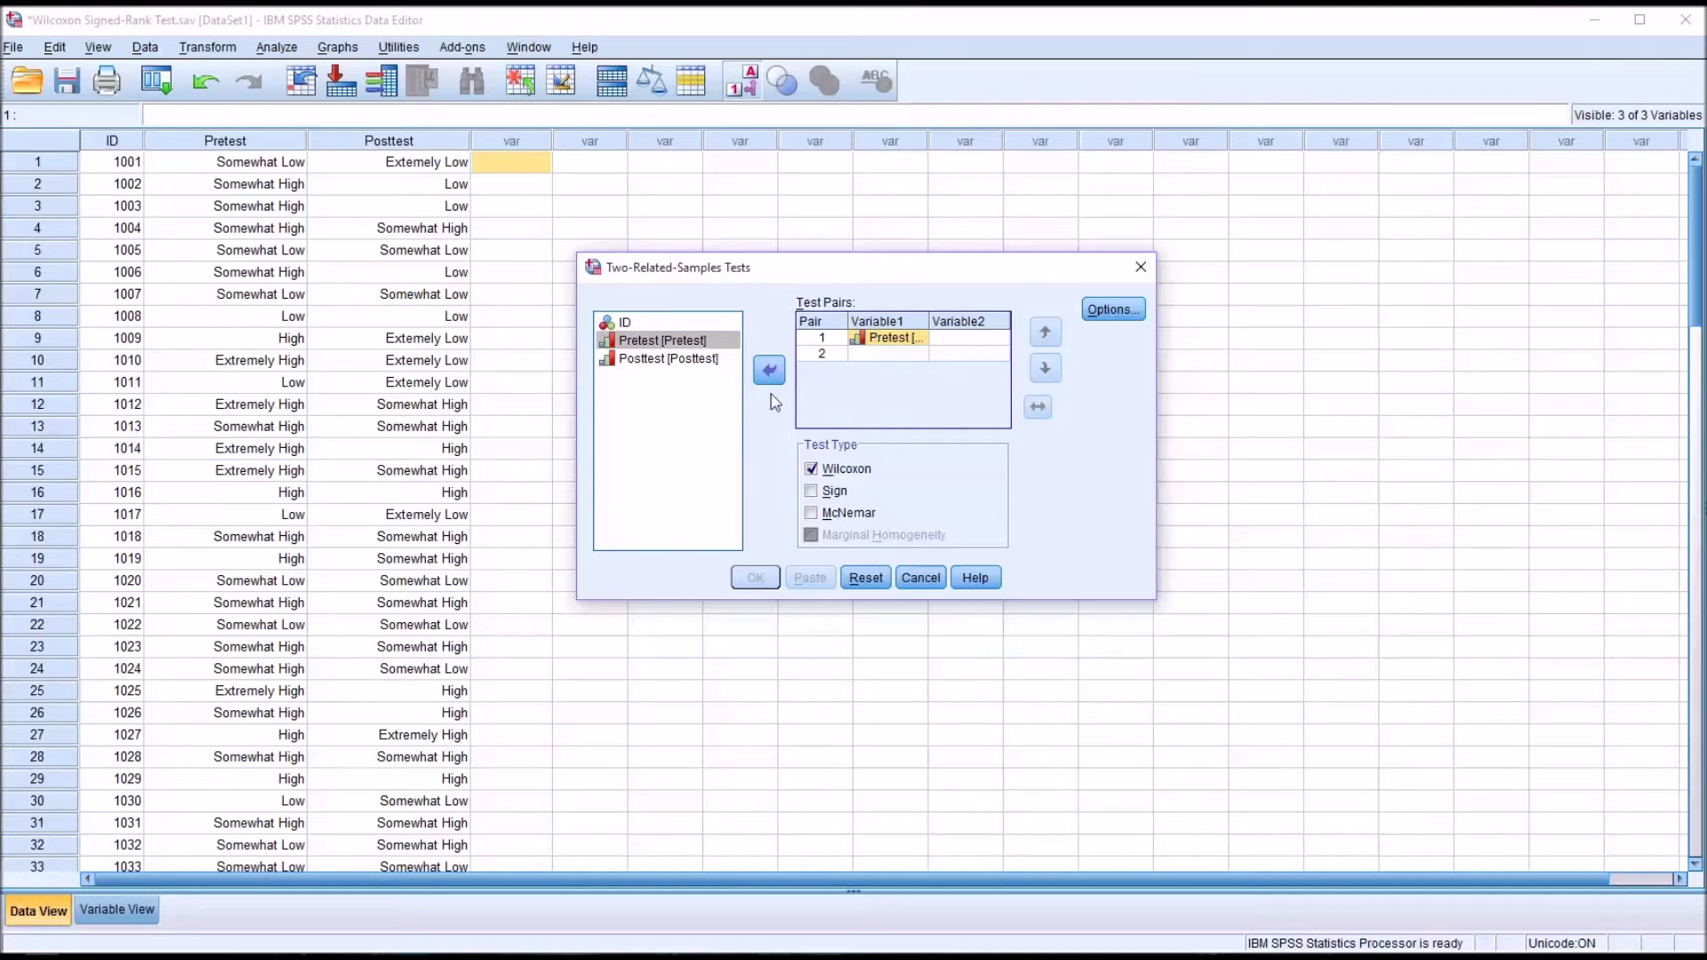
drag(650, 359, 953, 344)
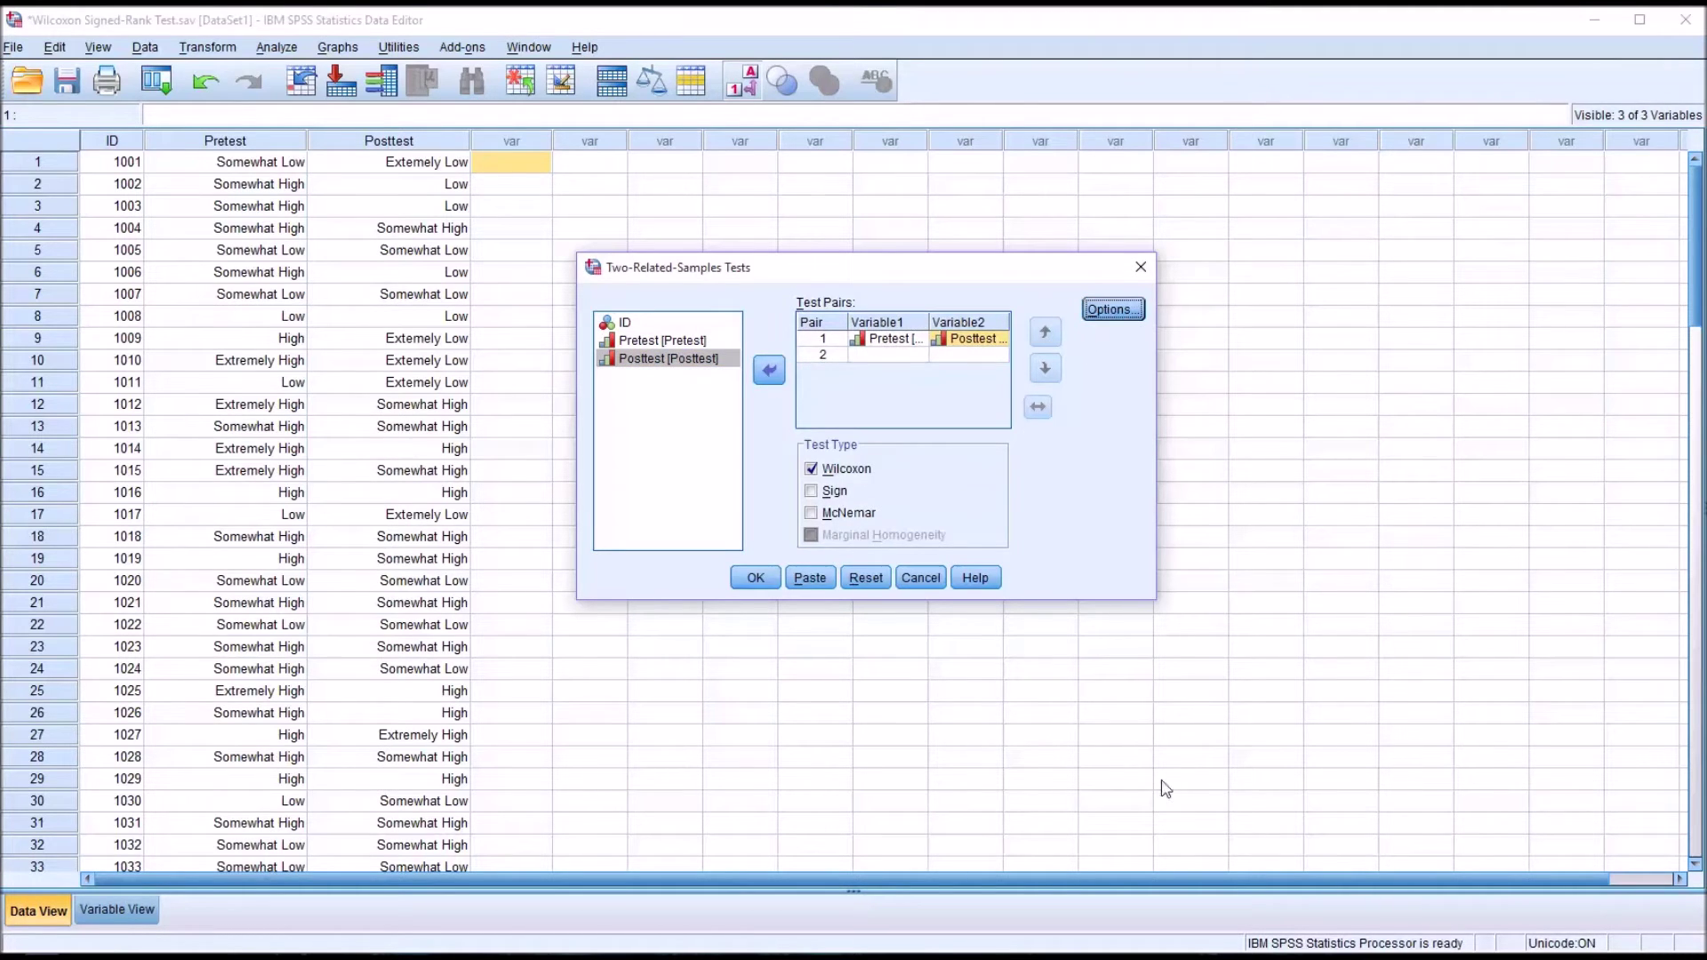
- Add Descriptive statistics under Options and run the Wilcoxon test, giving Z = -2.210, p = .027
click(1116, 319)
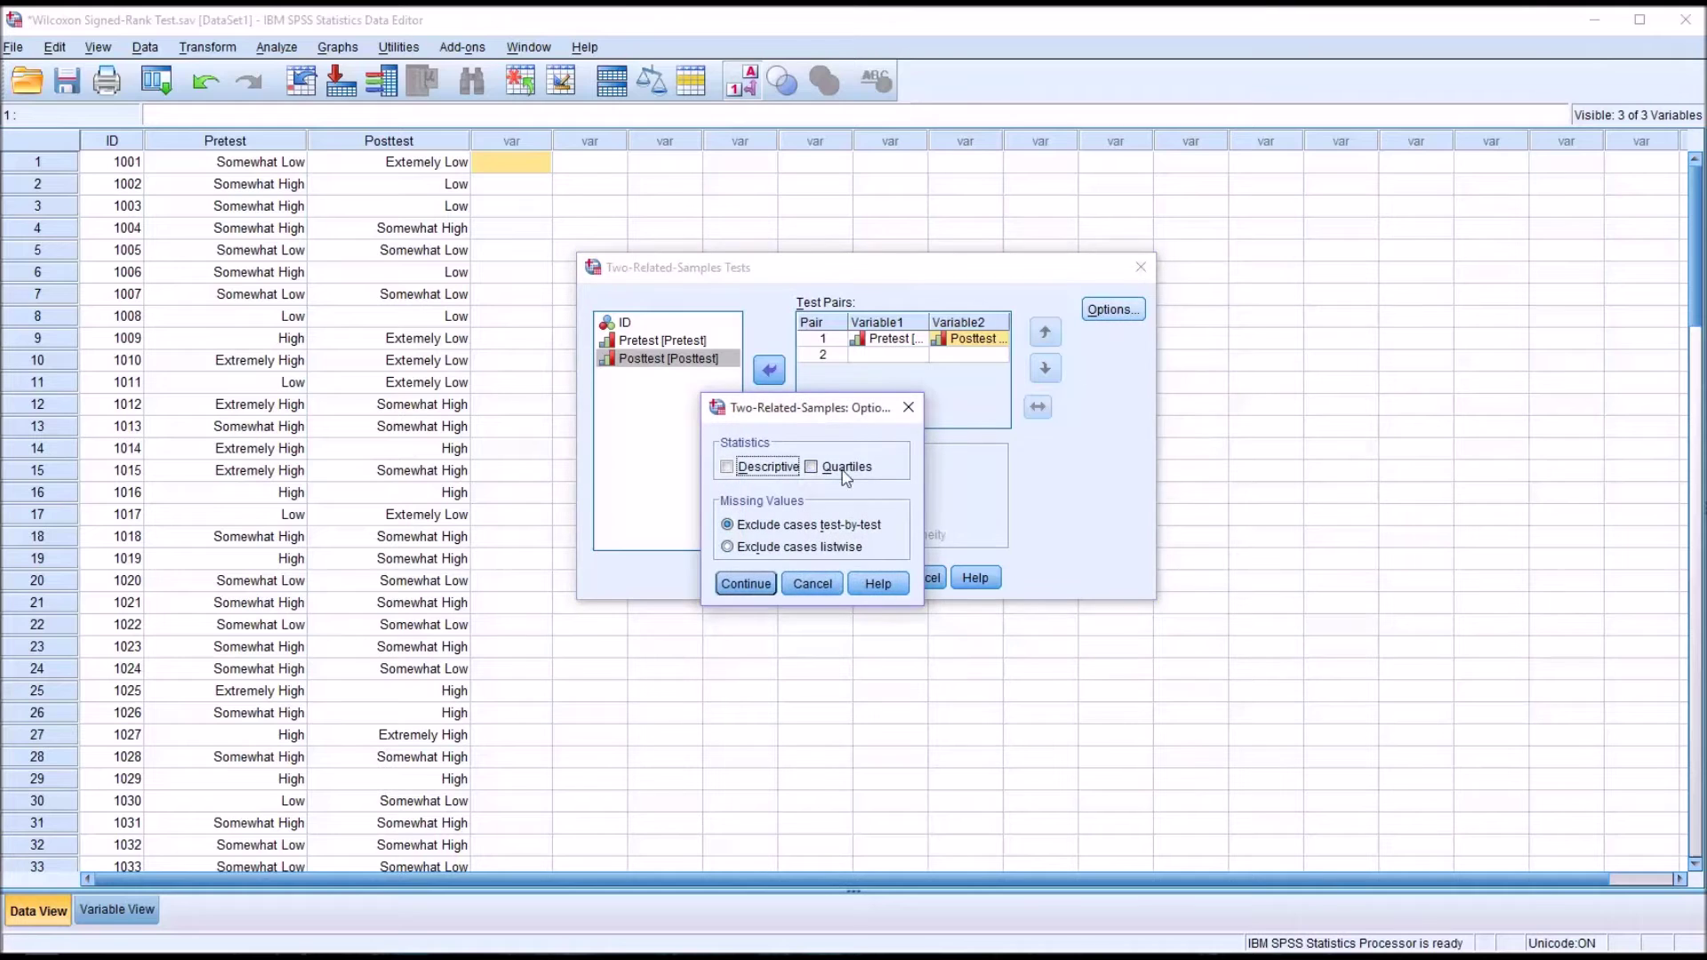
click(742, 473)
click(761, 582)
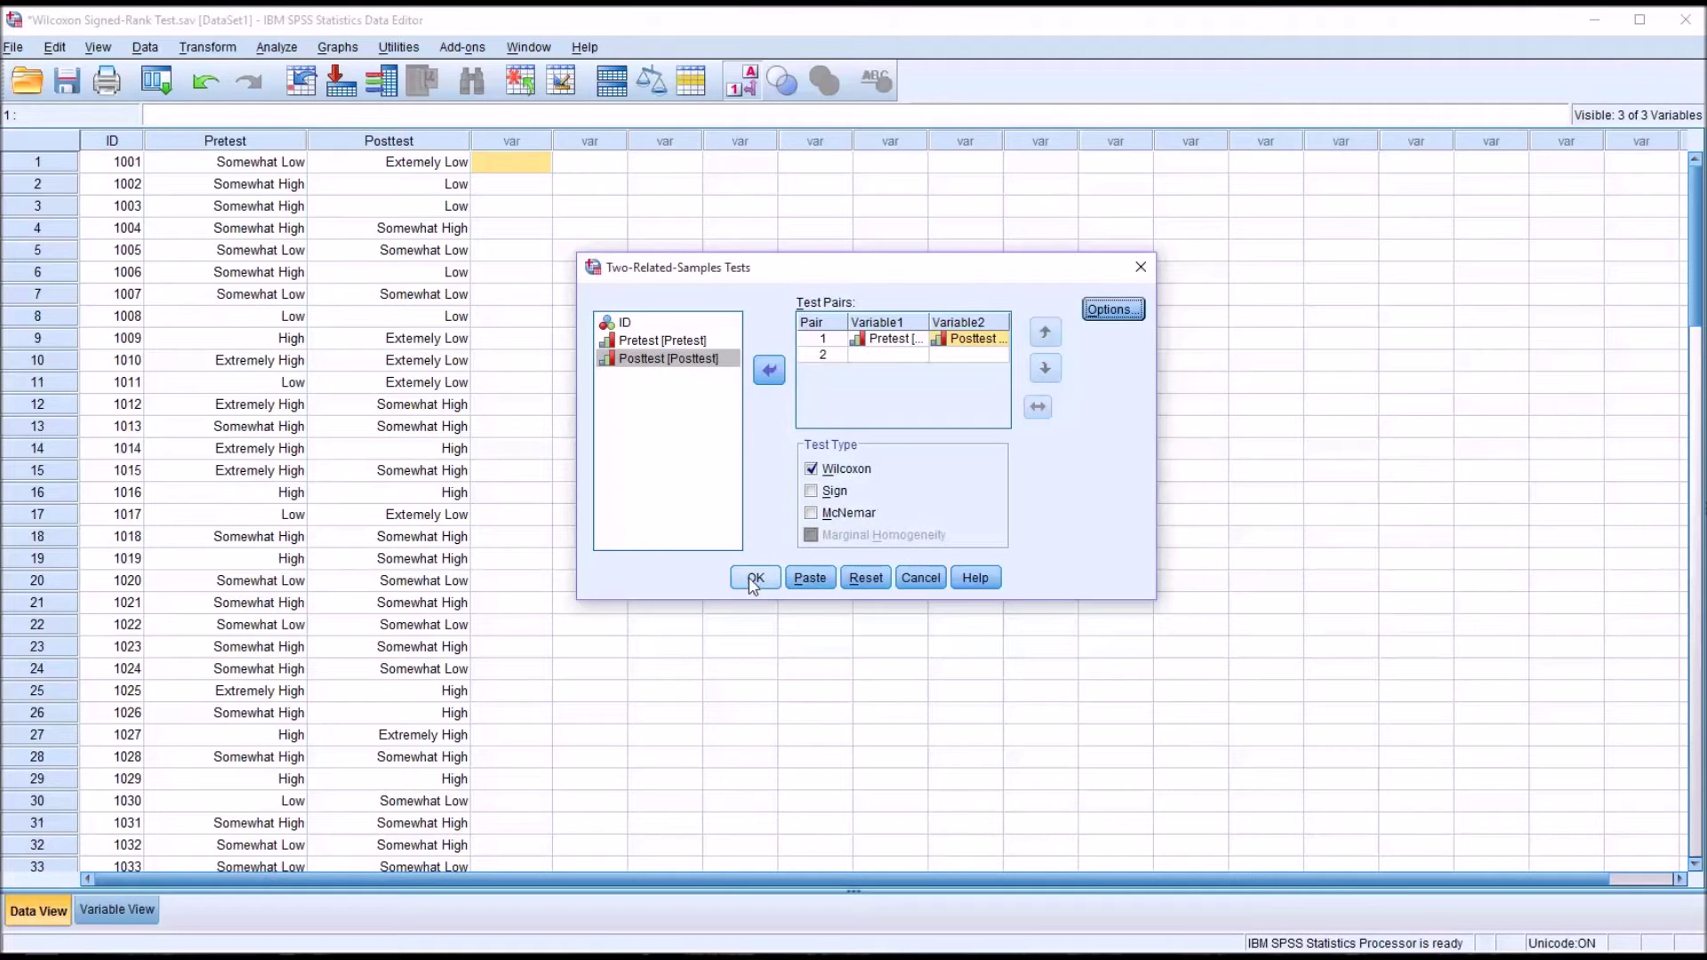
click(754, 580)
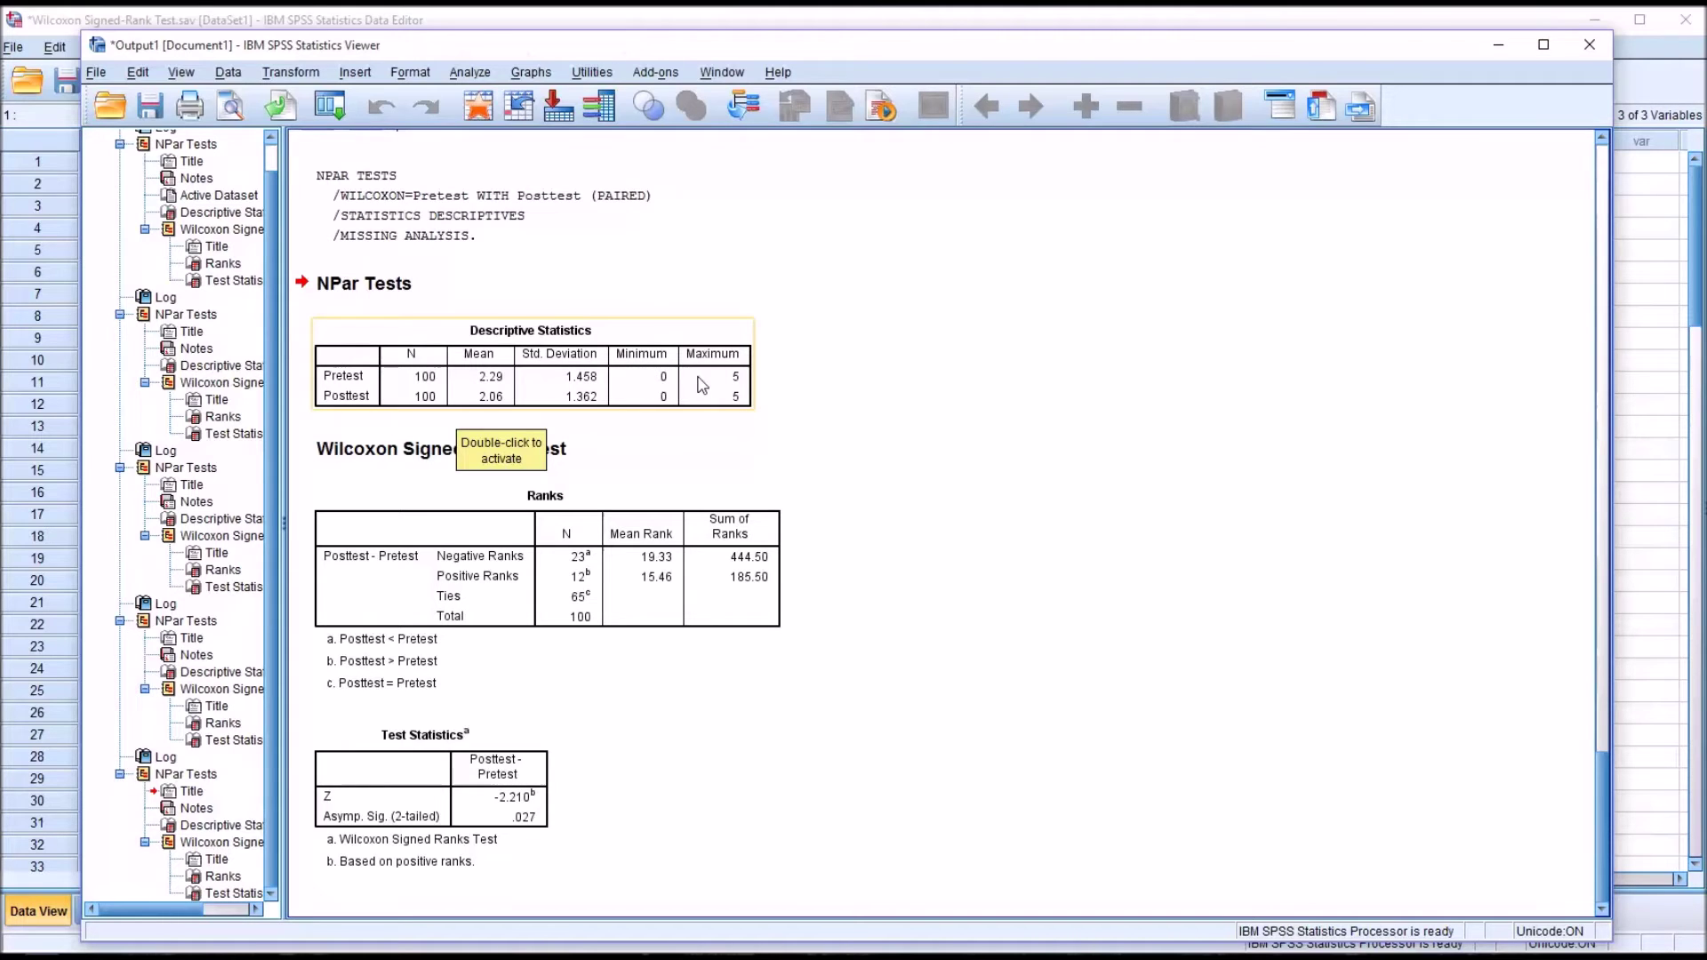
click(668, 425)
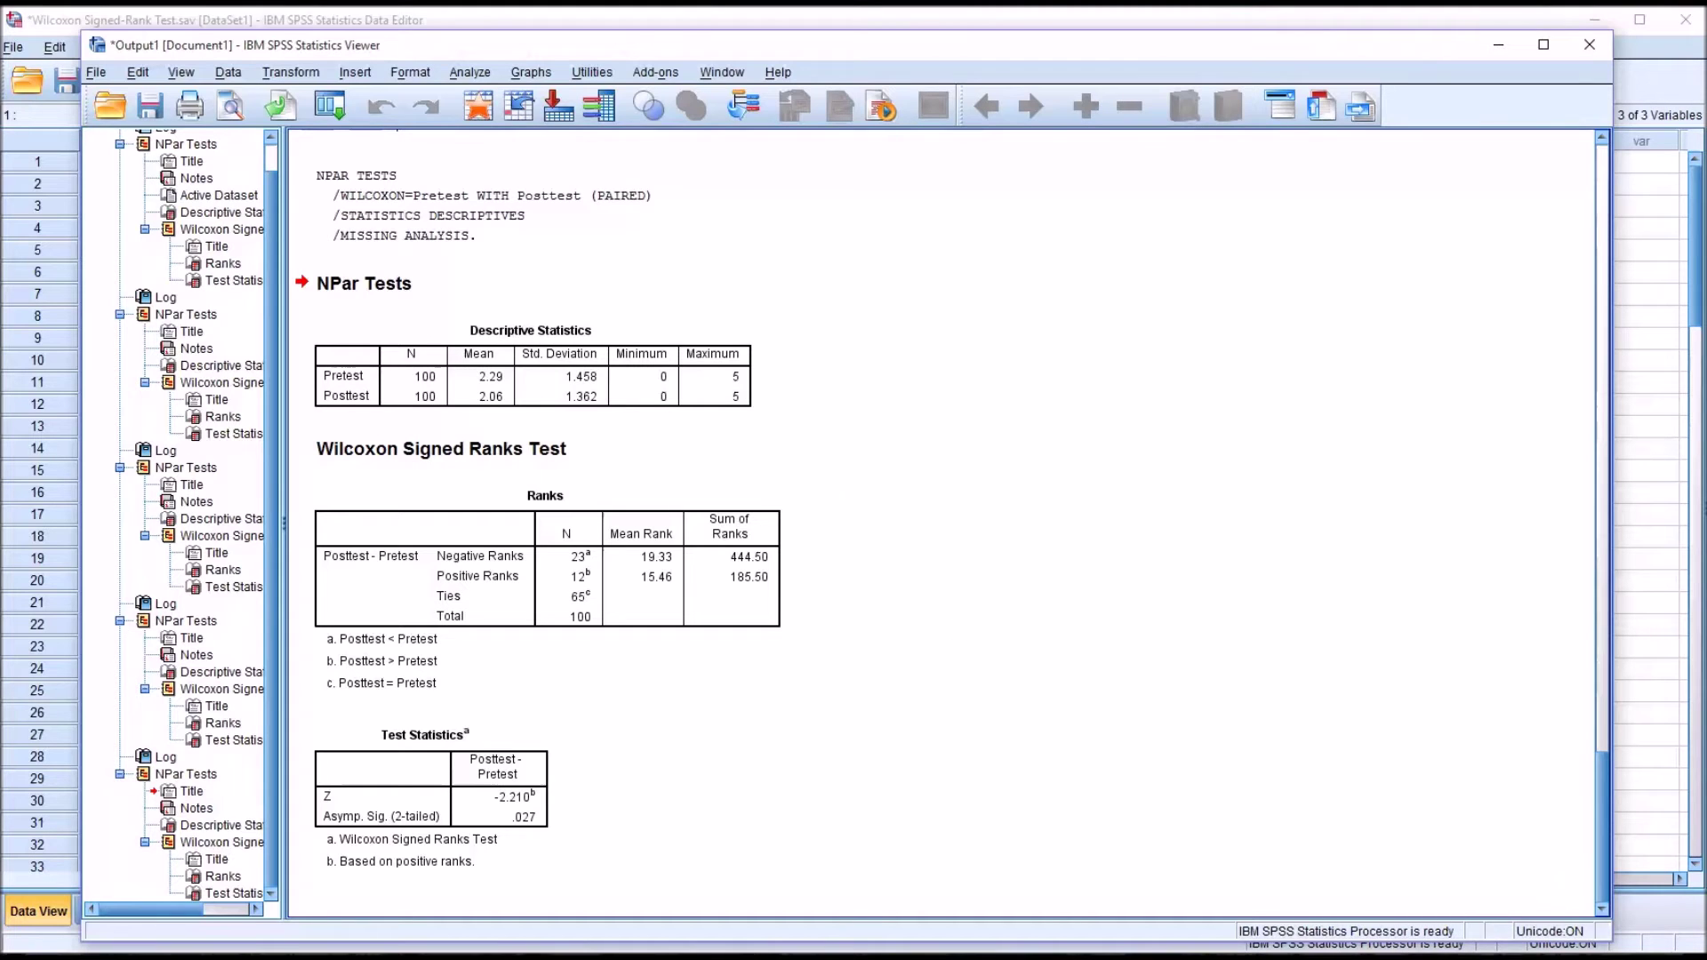
click(695, 558)
click(681, 639)
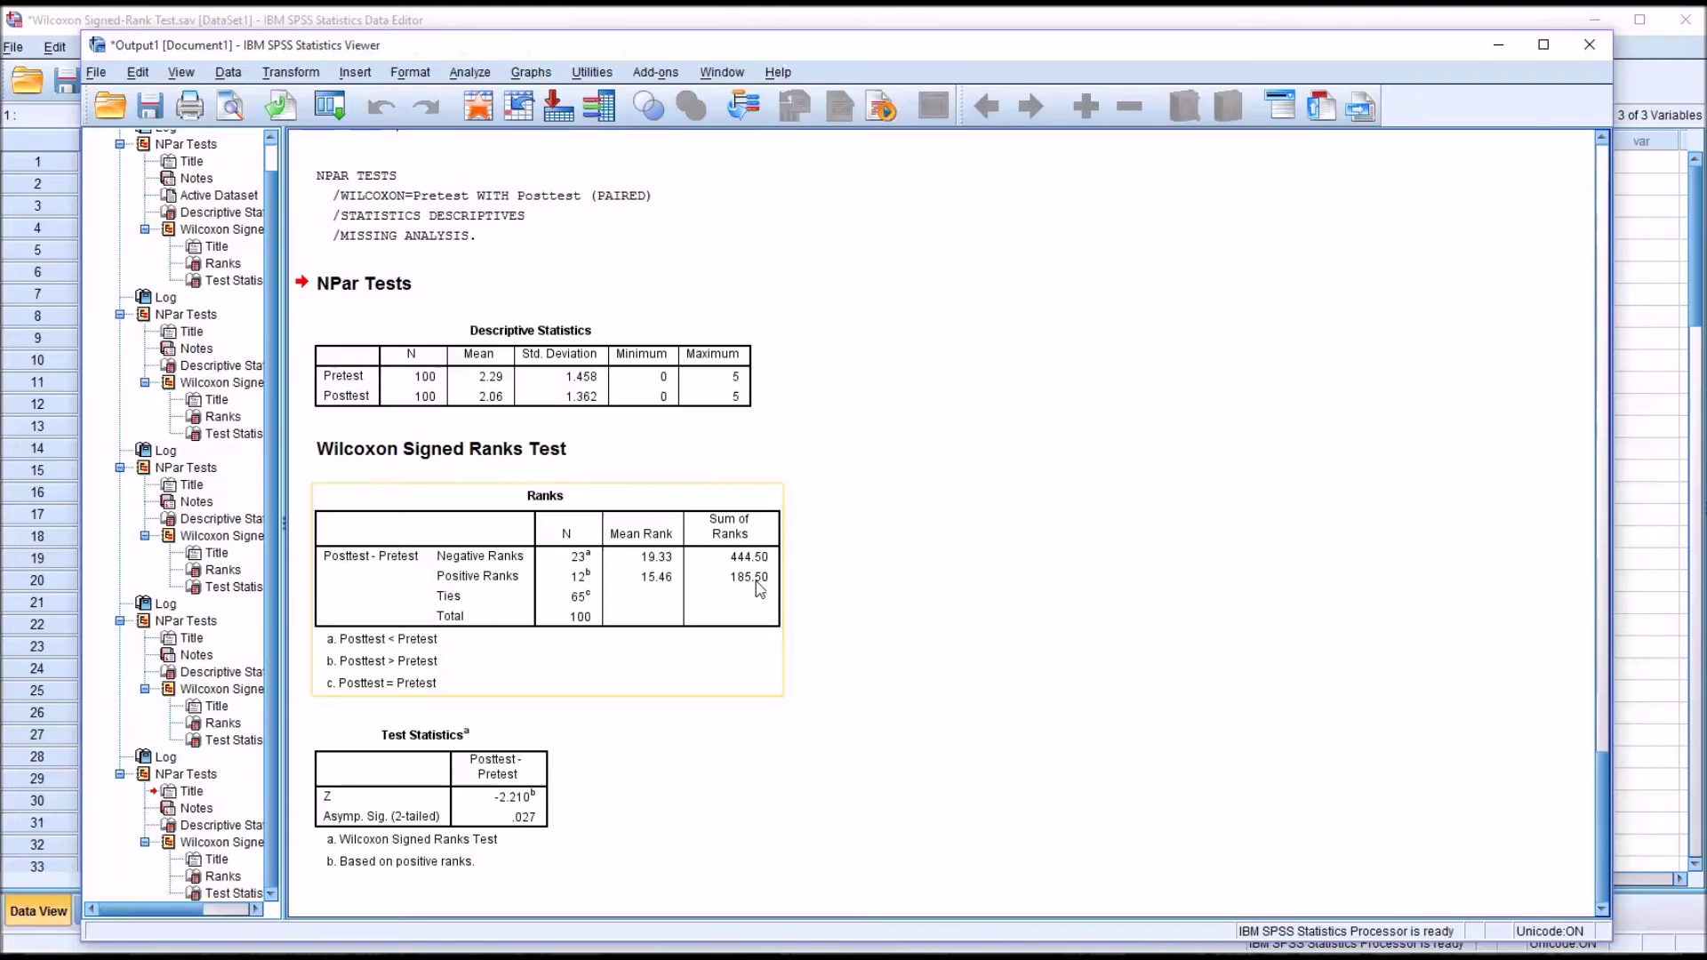
click(932, 717)
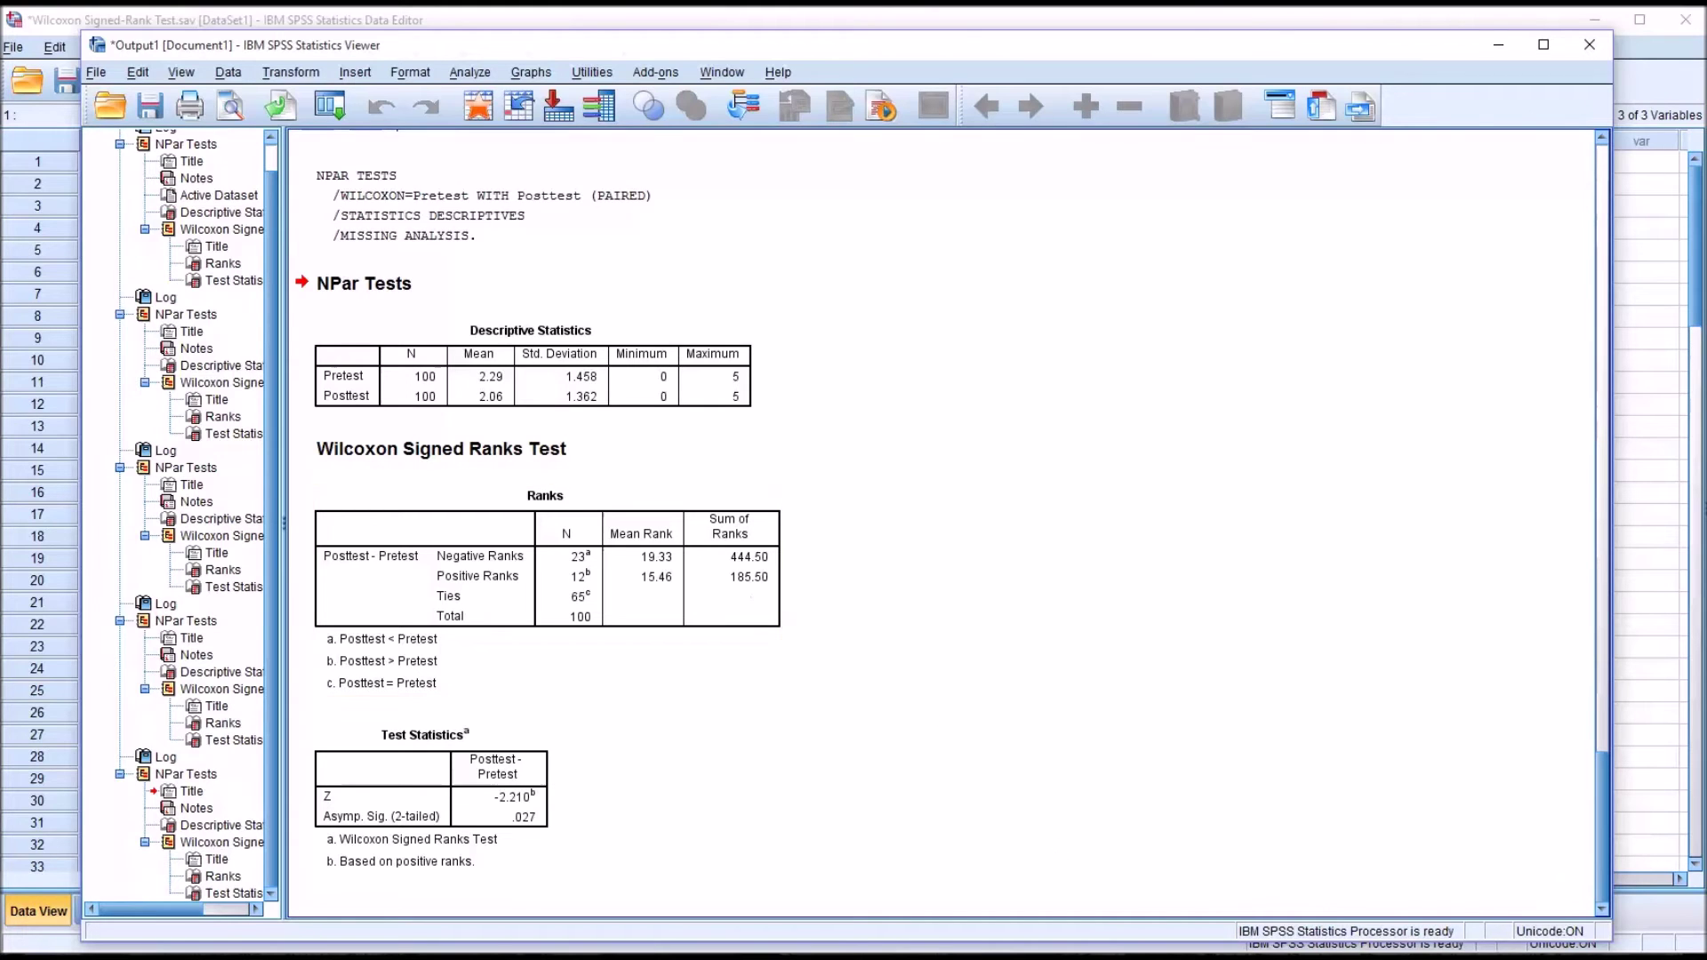
click(628, 575)
click(553, 843)
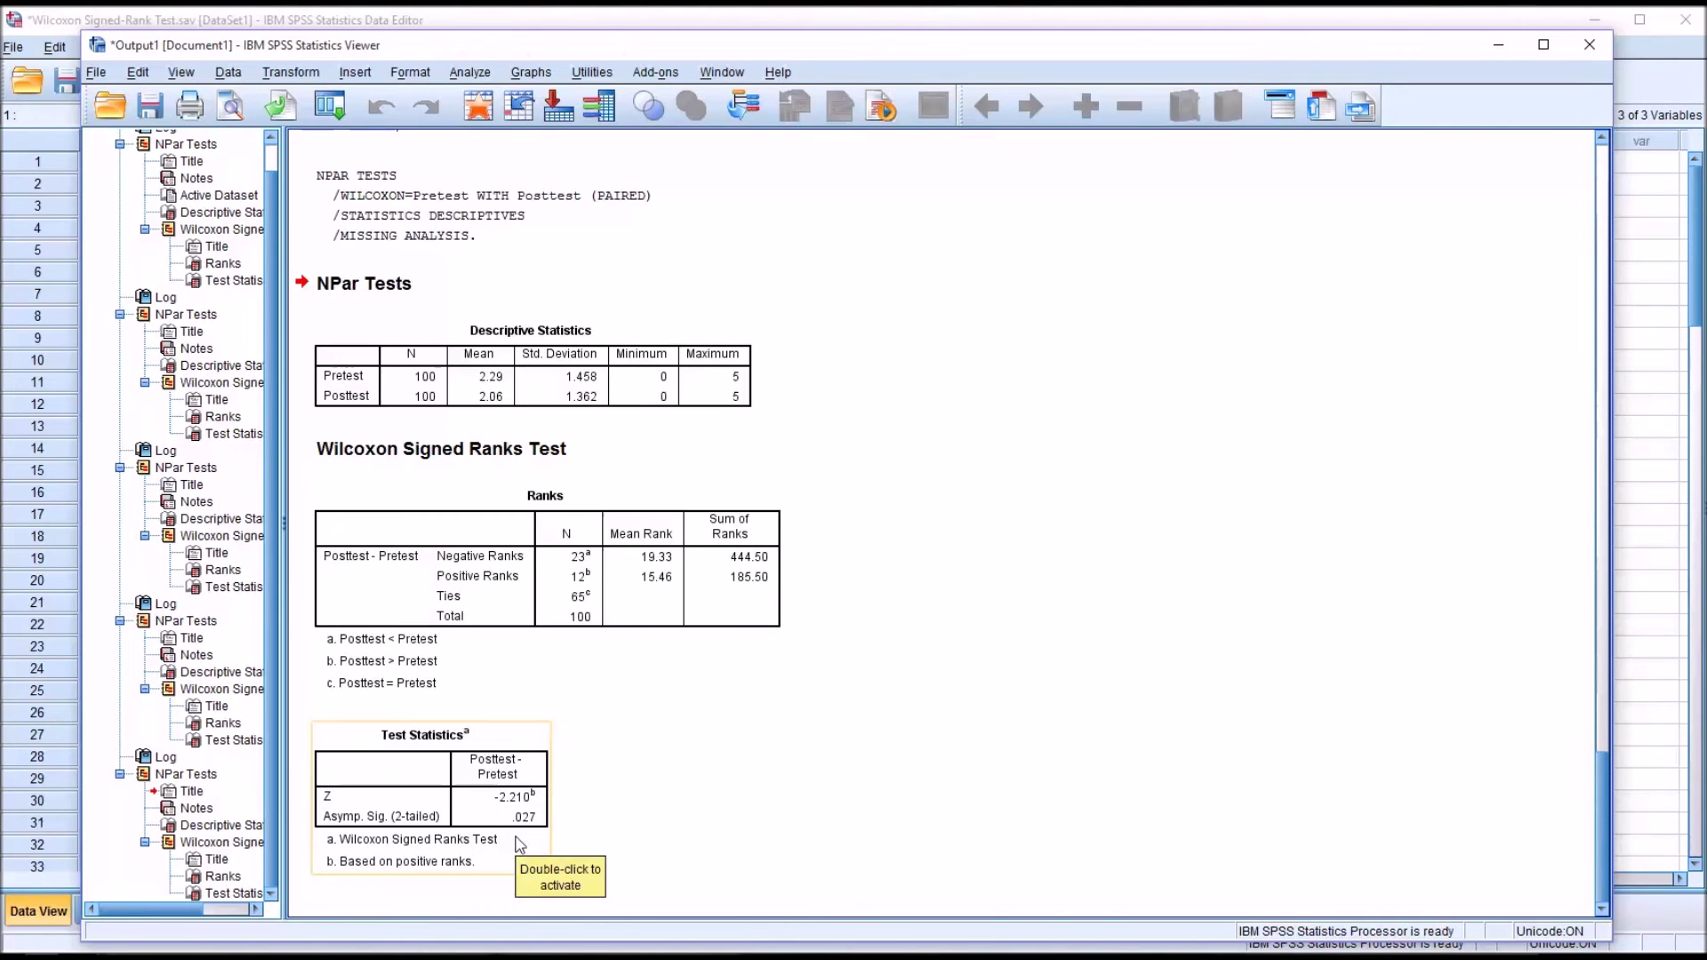
- Select and review the Test Statistics table showing Z = -2.210
click(633, 834)
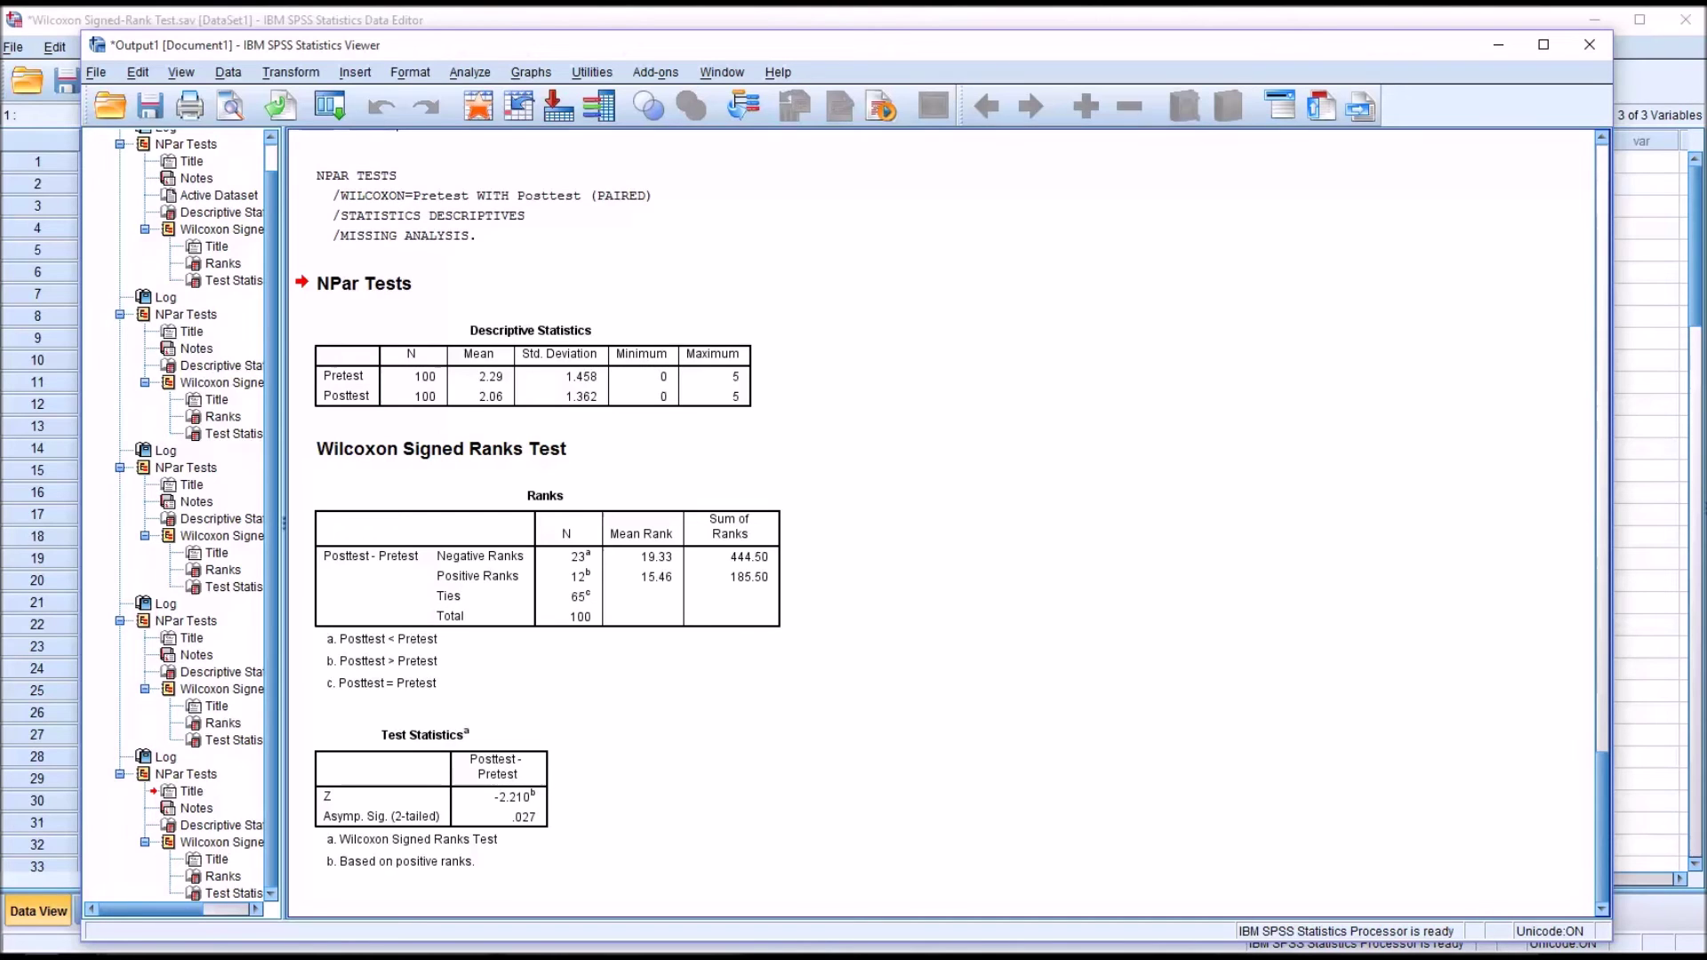
click(525, 786)
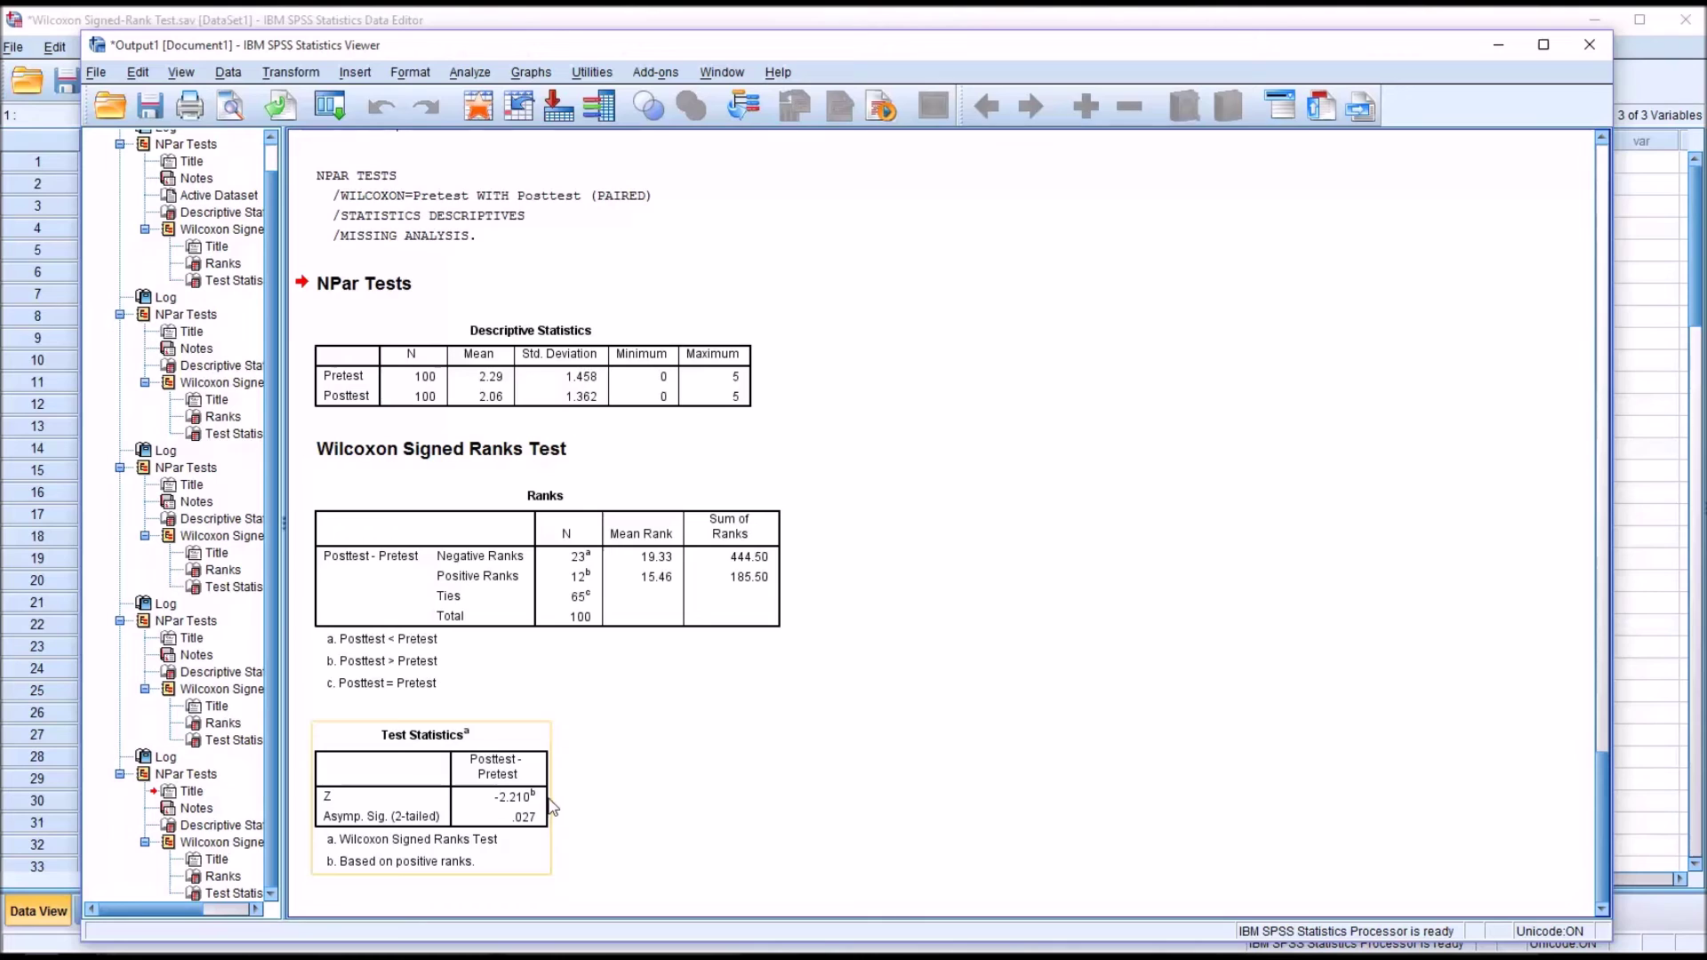
click(558, 794)
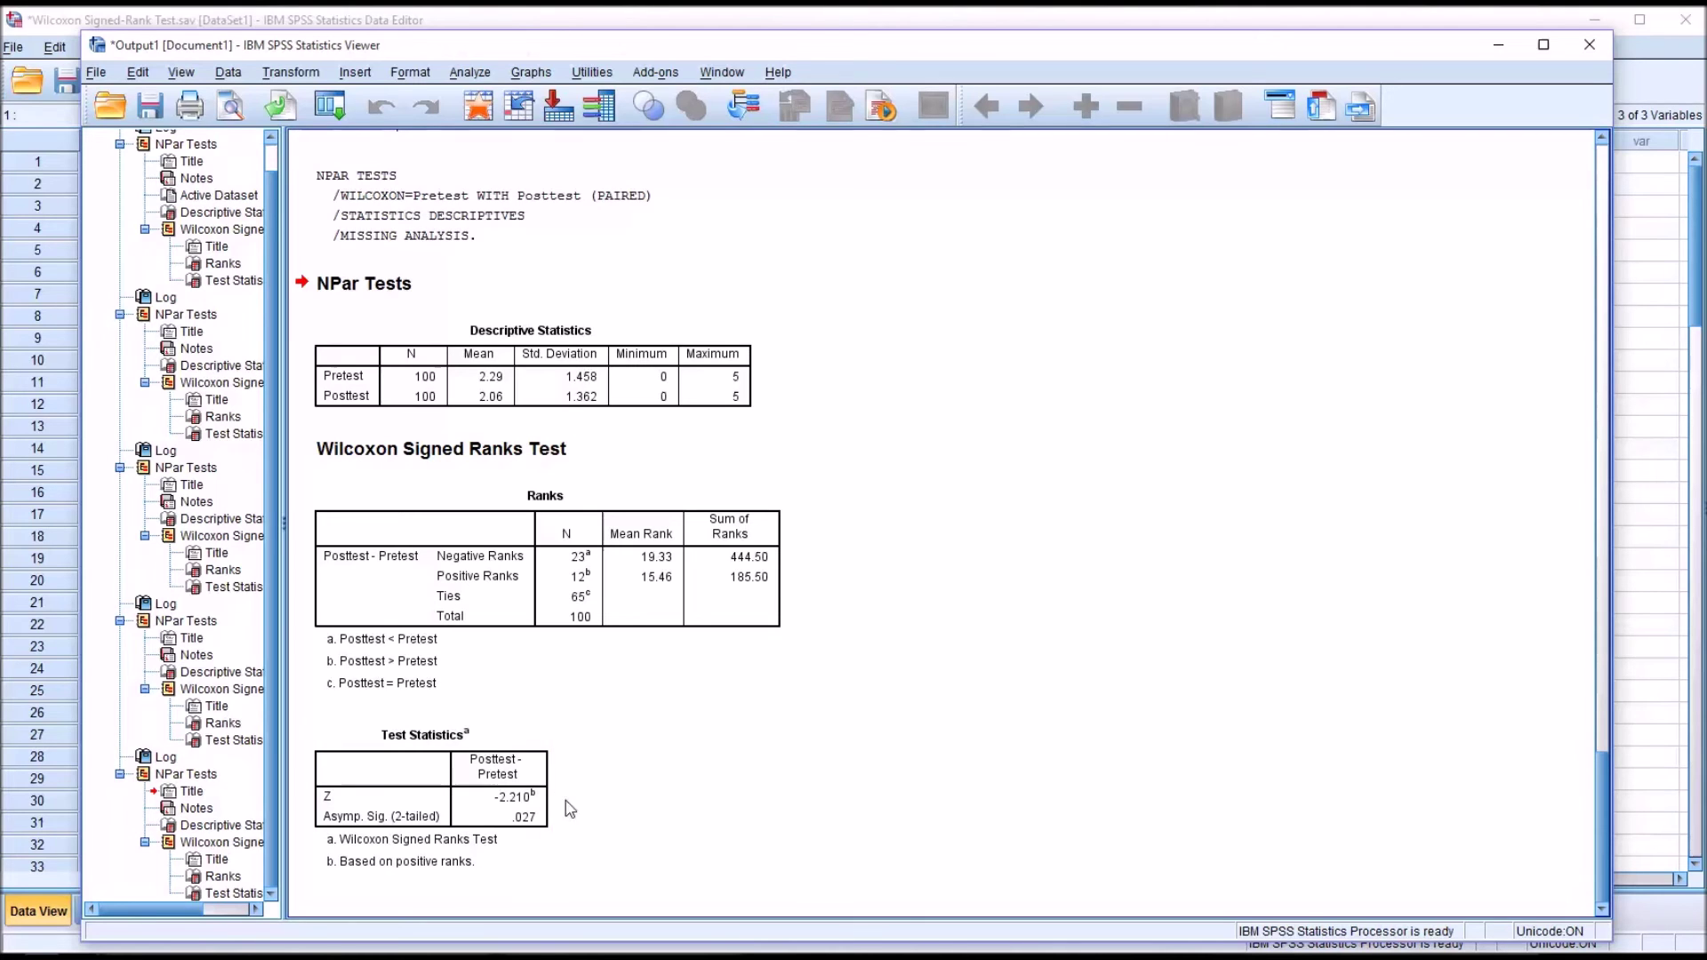
click(521, 816)
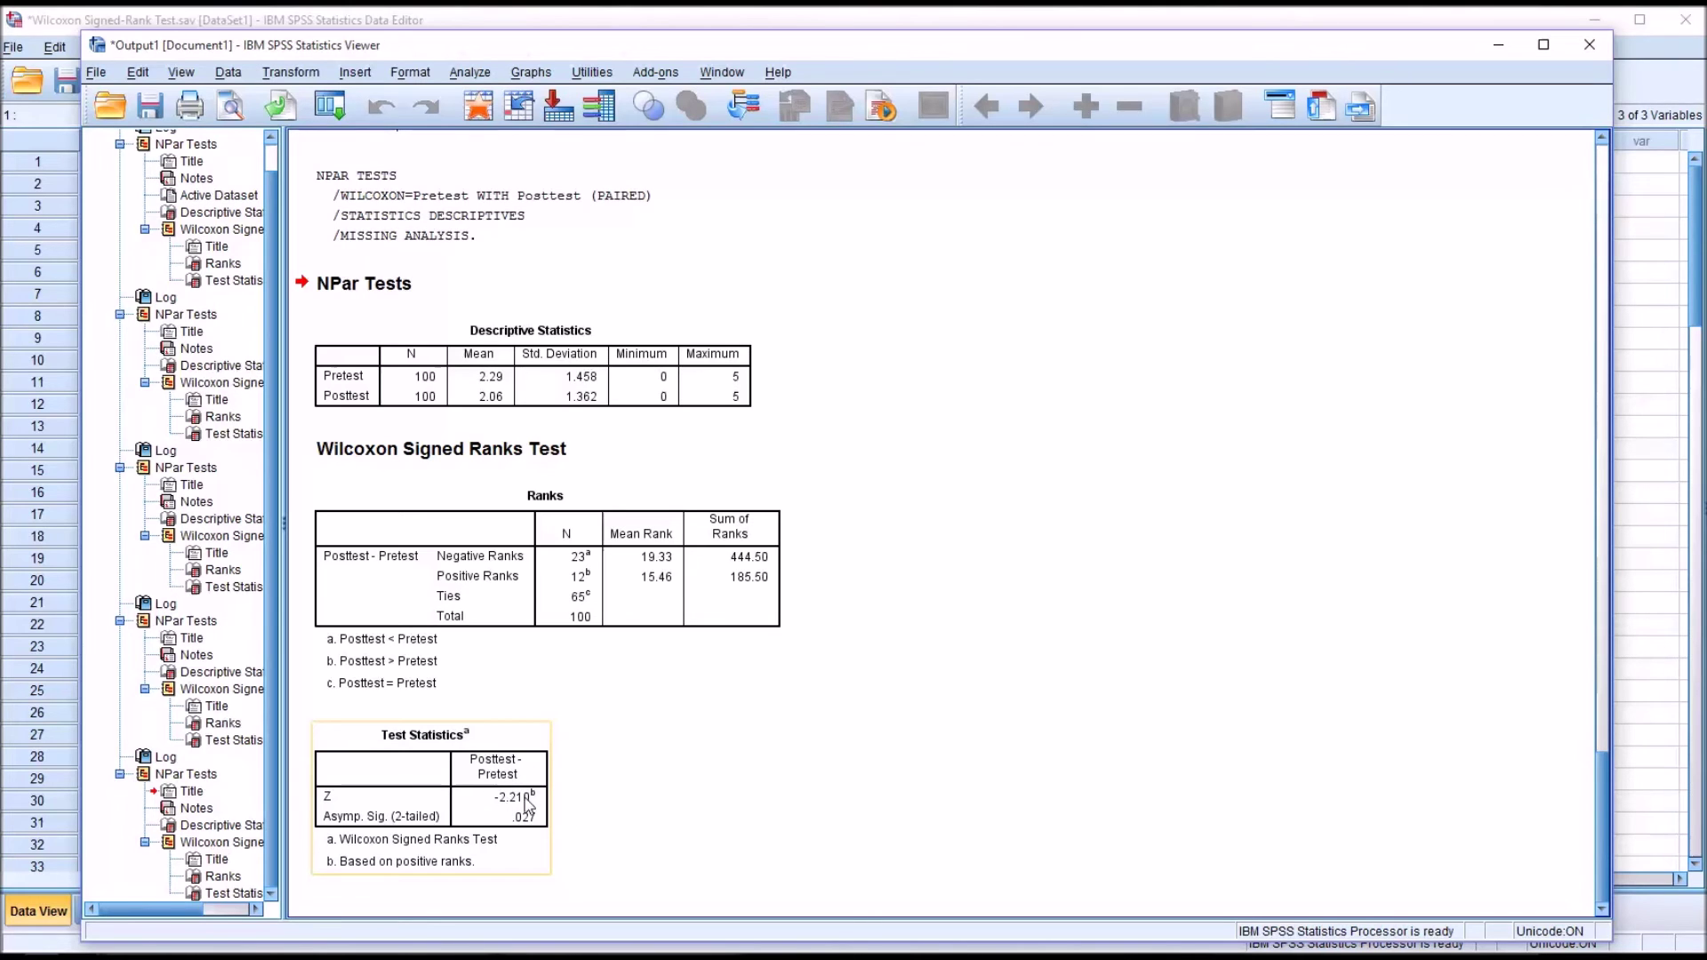
click(584, 807)
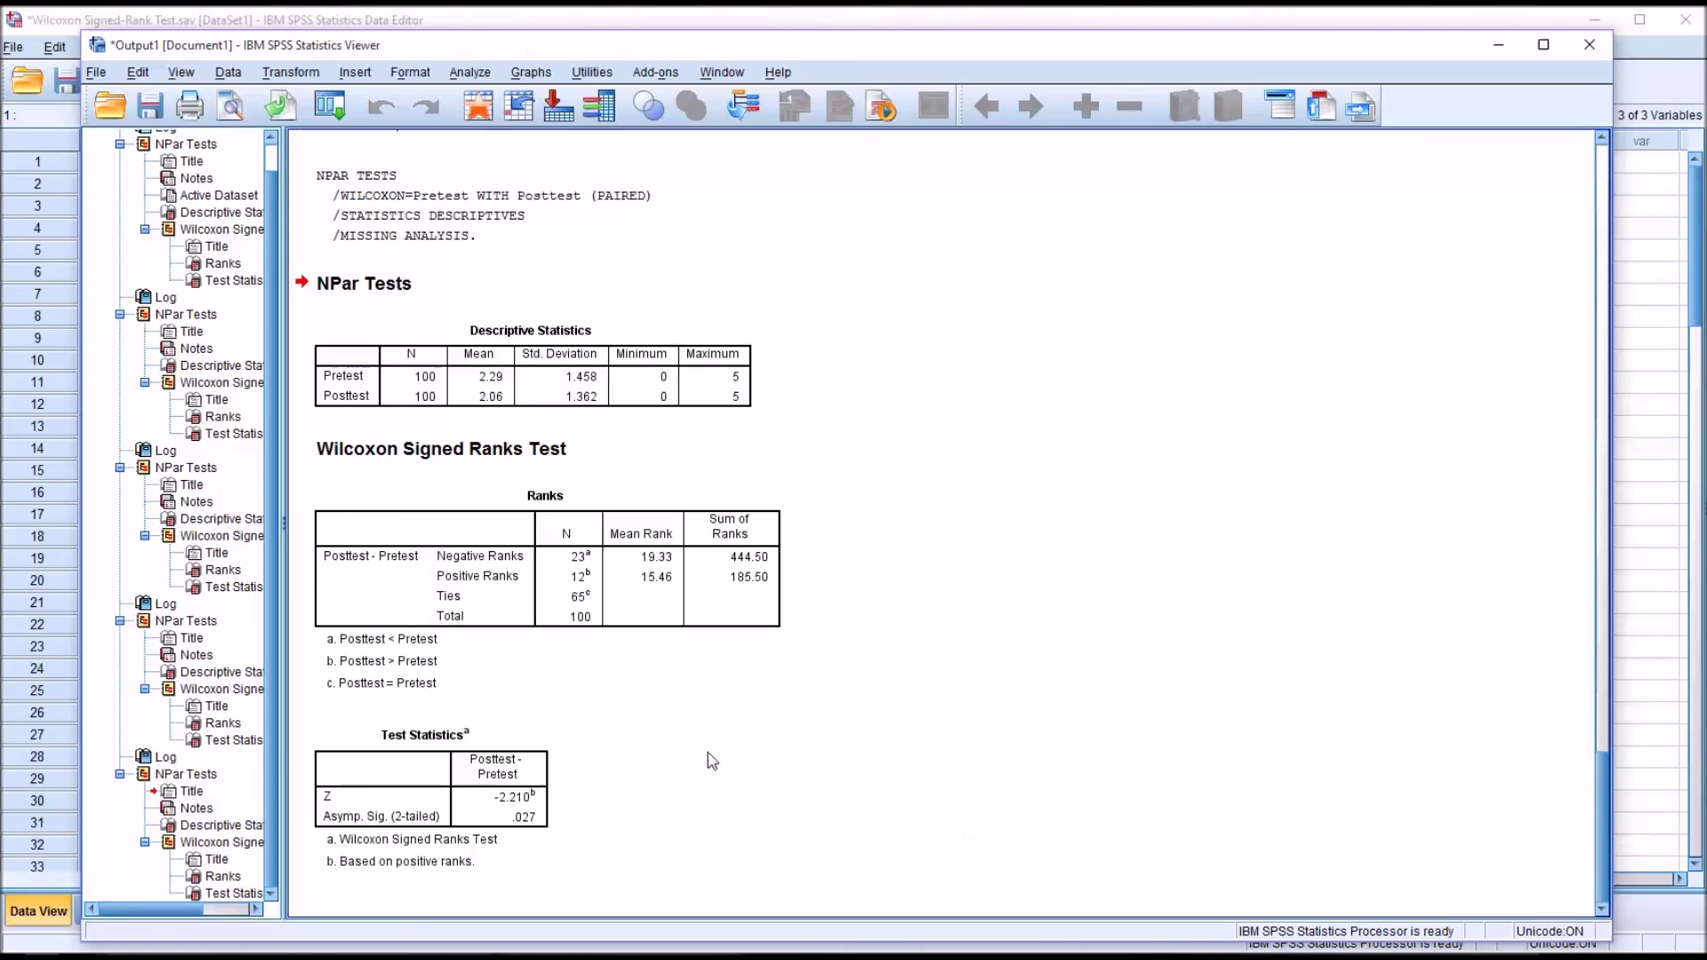
- Review the Ranks table, then bring up the Excel effect-size workbook
click(647, 683)
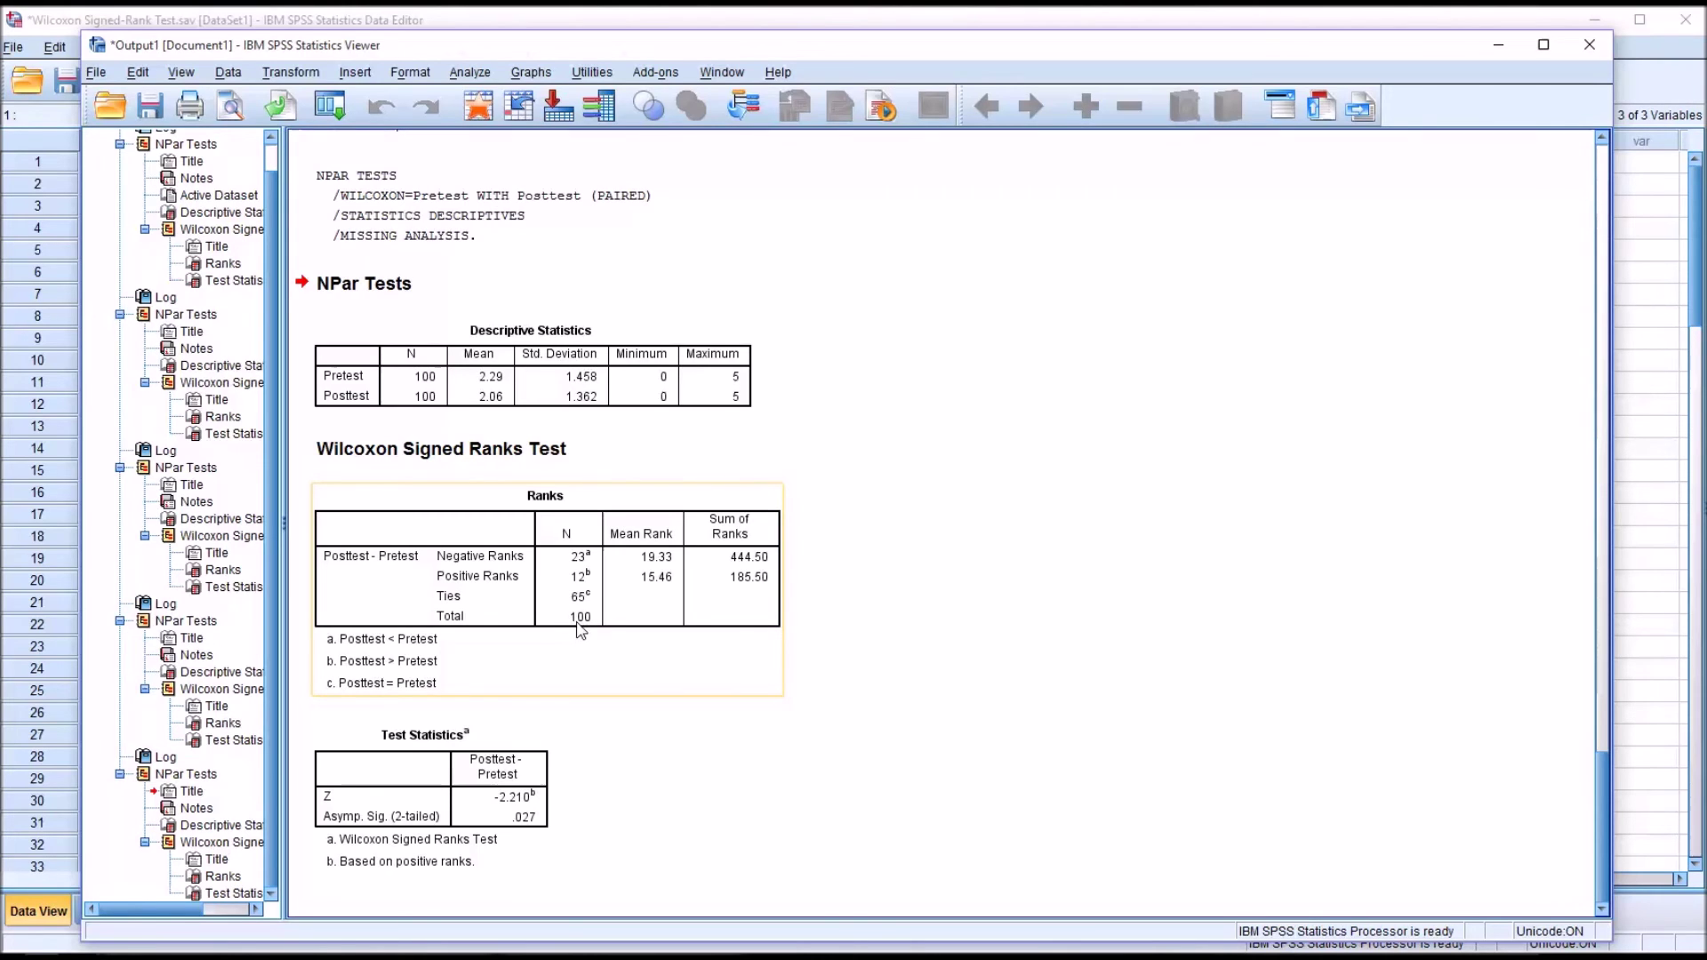
click(840, 709)
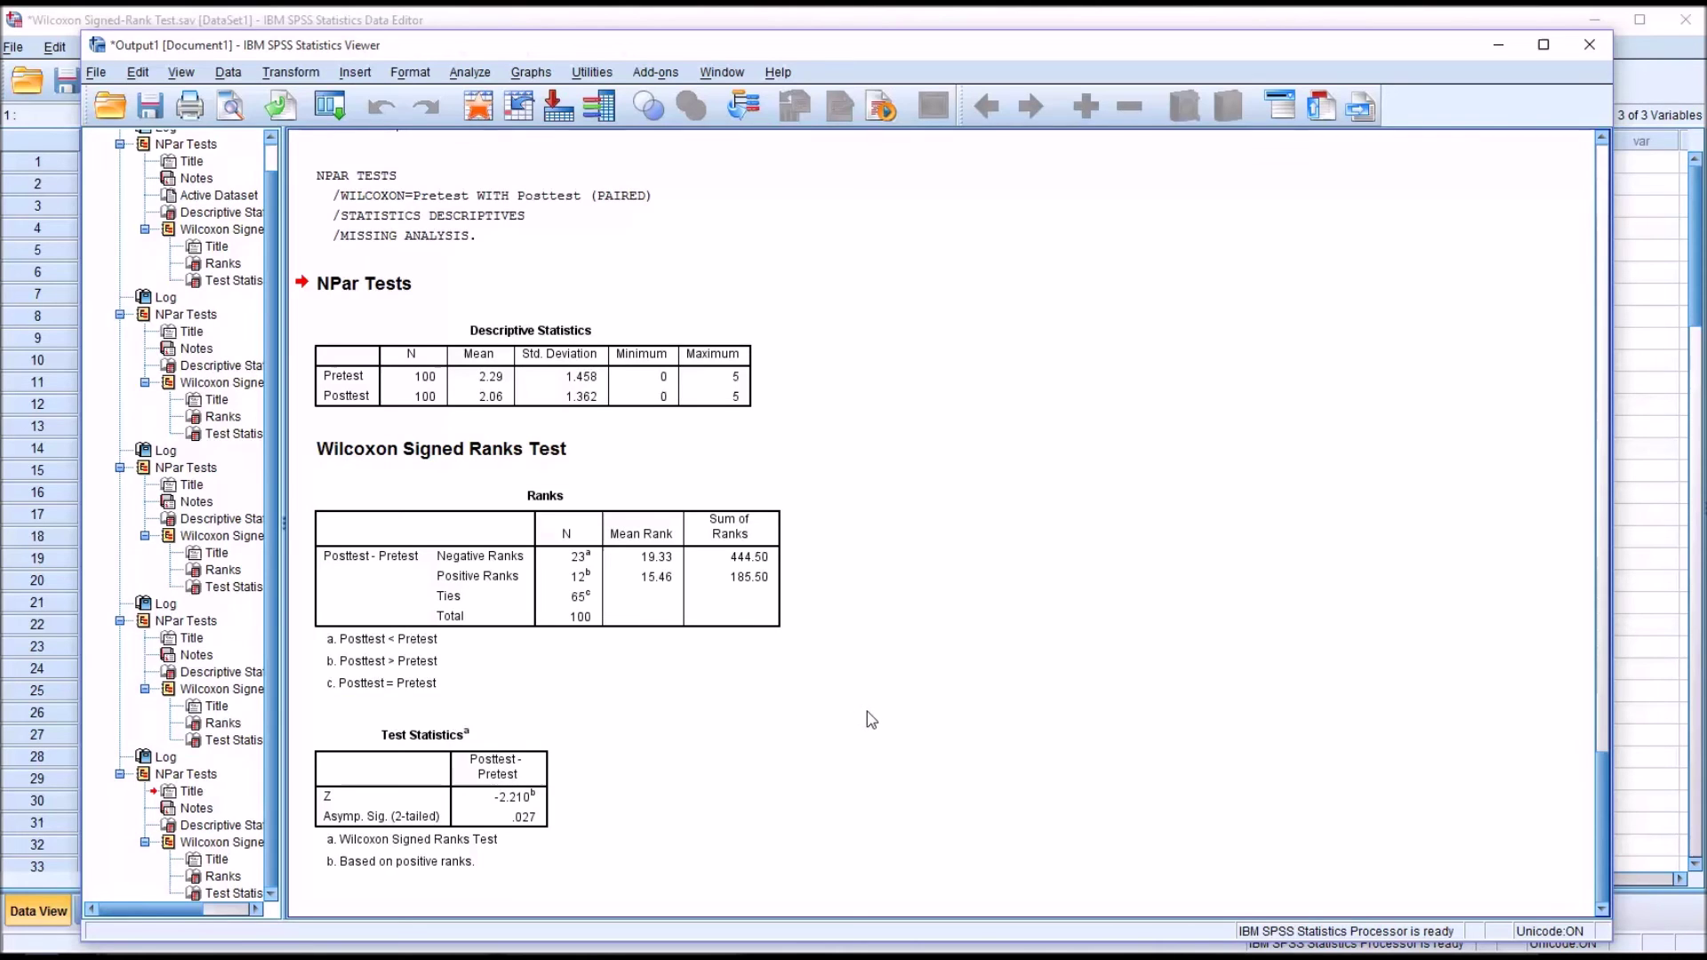
click(629, 669)
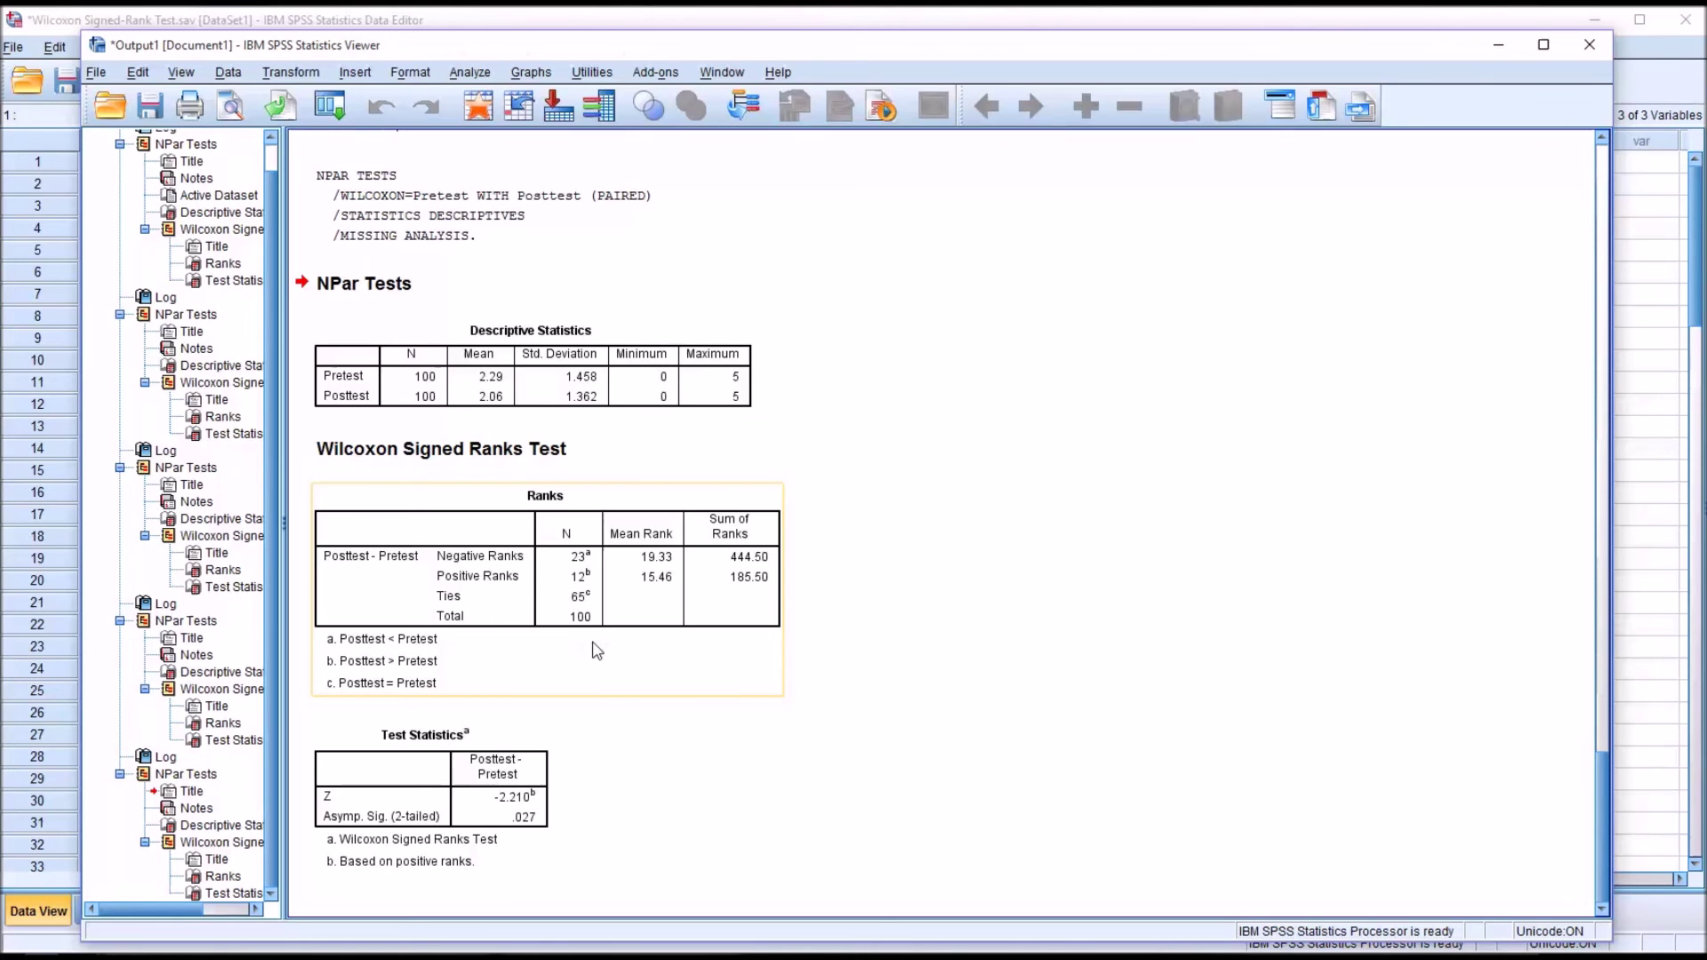
click(613, 744)
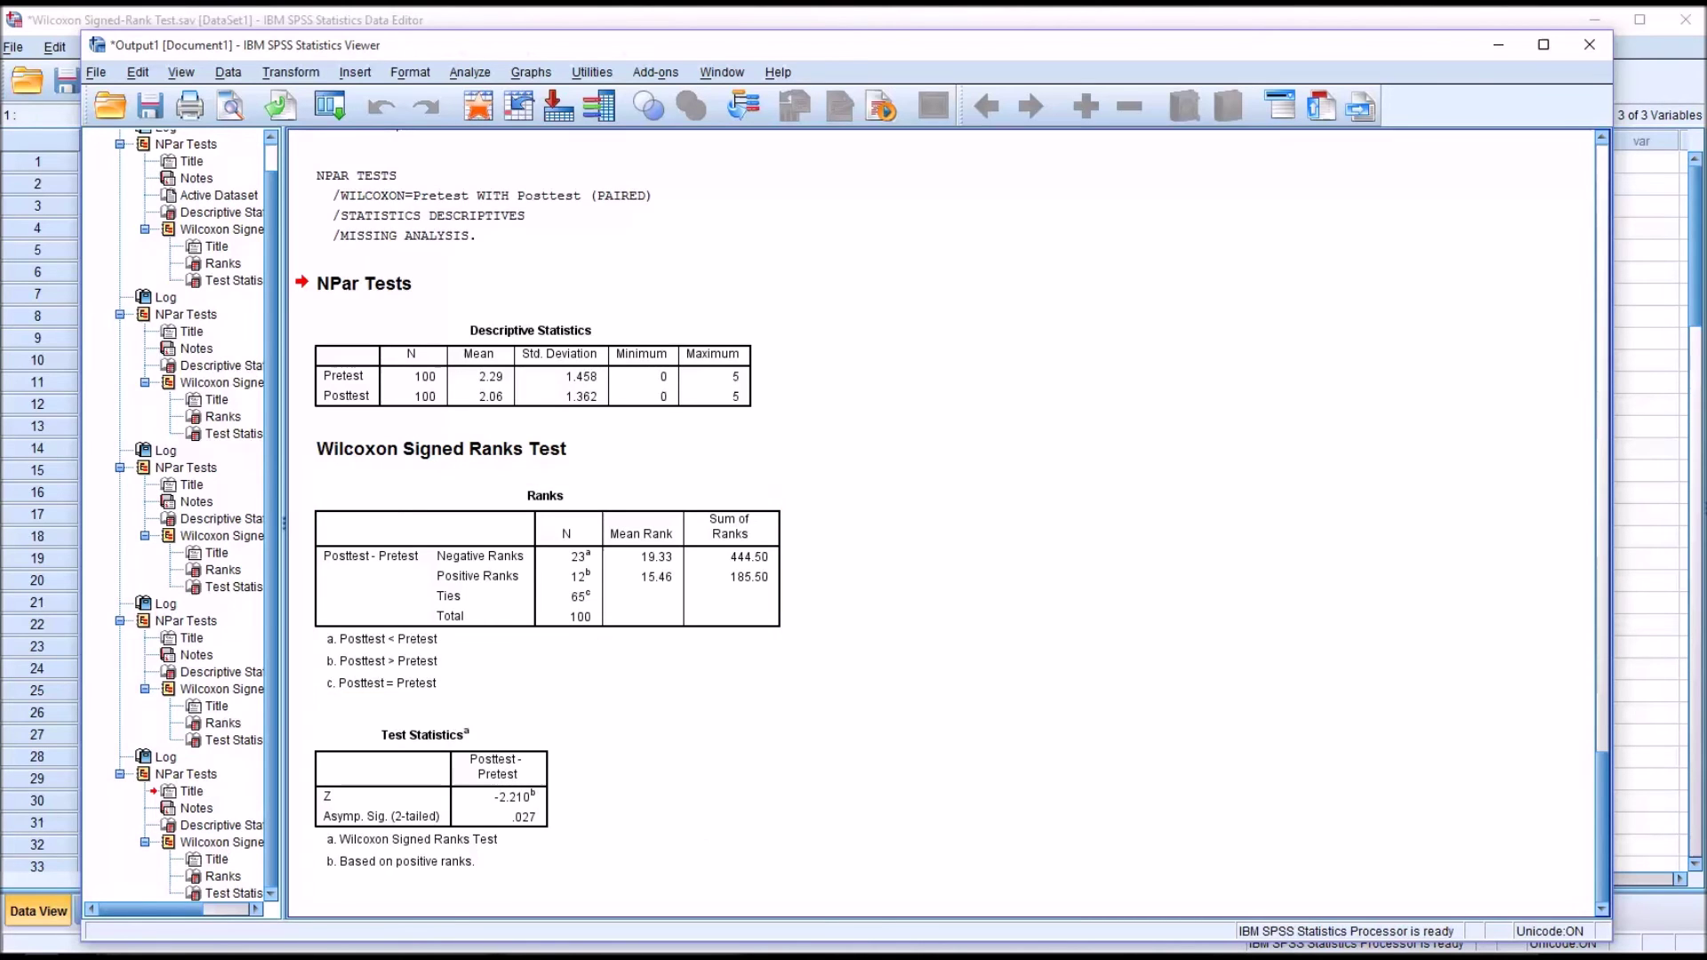
click(578, 925)
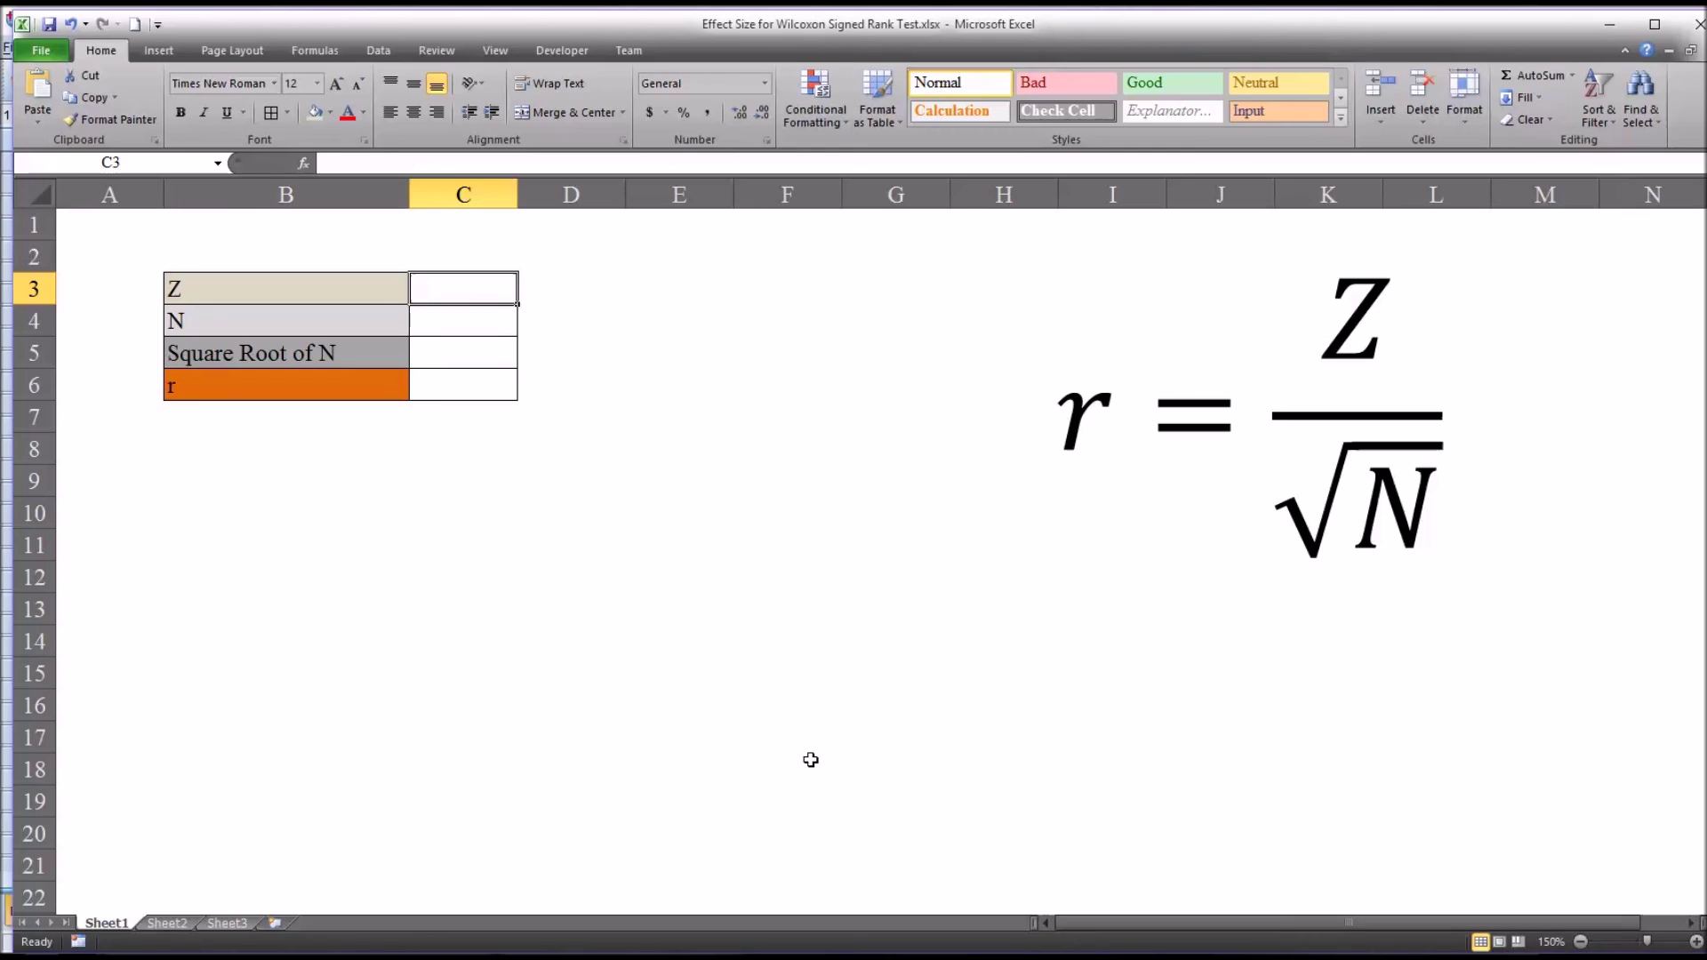
- Enter Z = -2.21 in cell C3 and N = 200 in cell C4
text(-2.21)
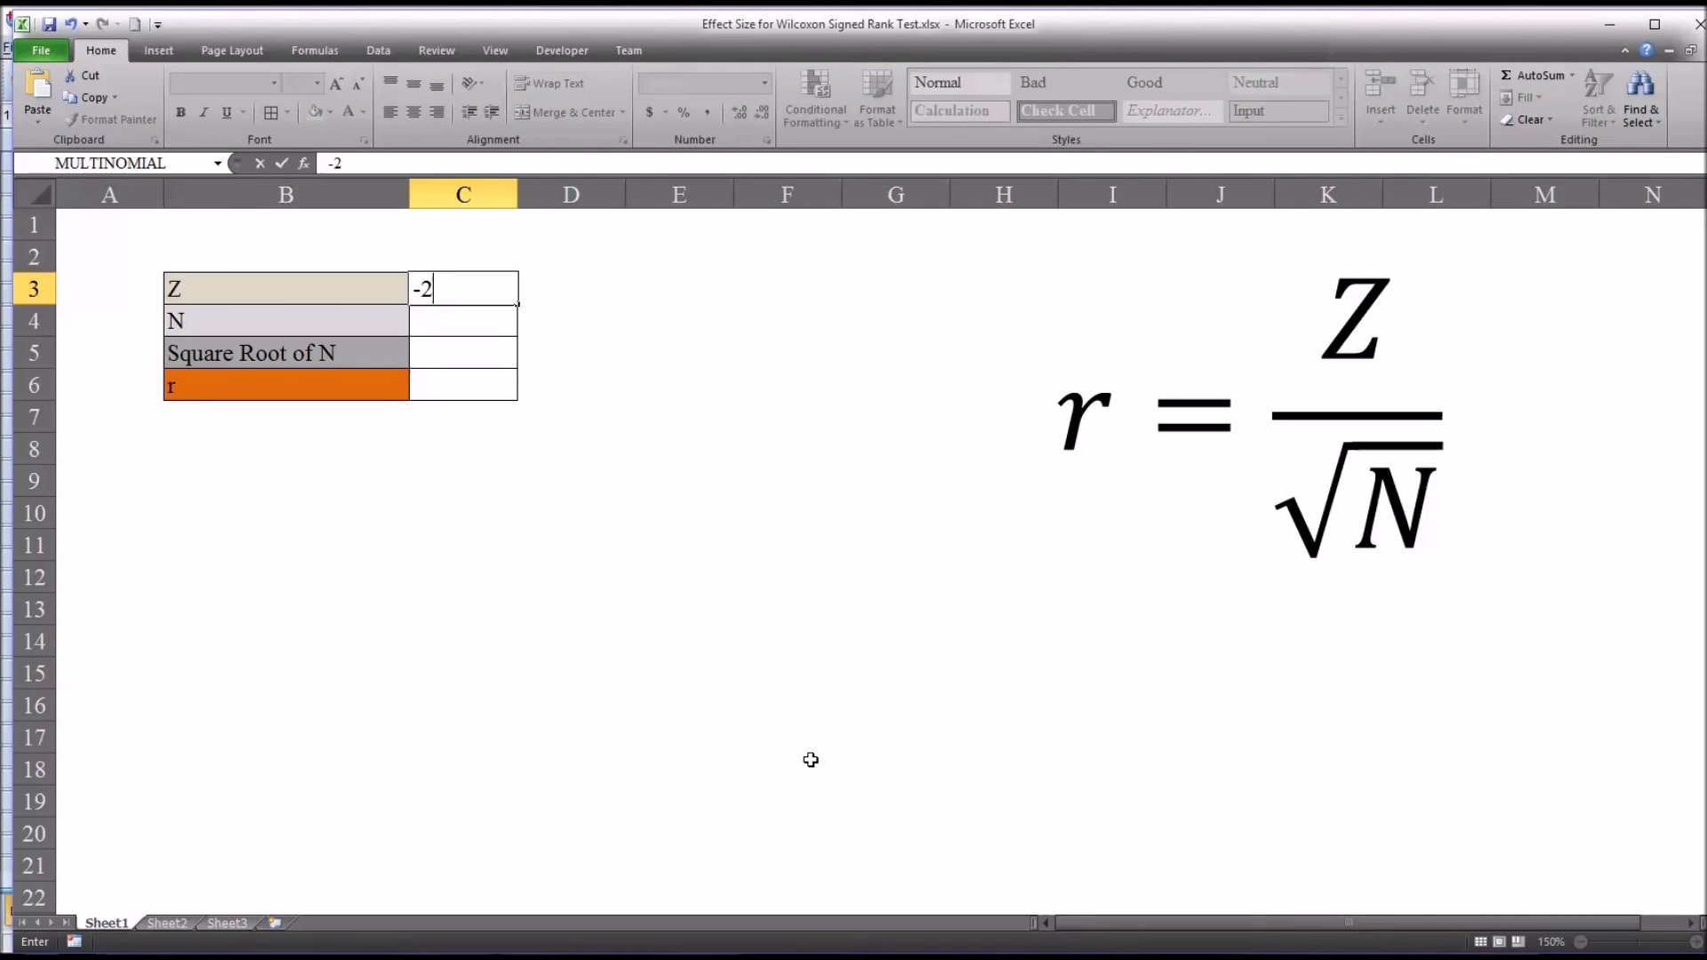
click(461, 329)
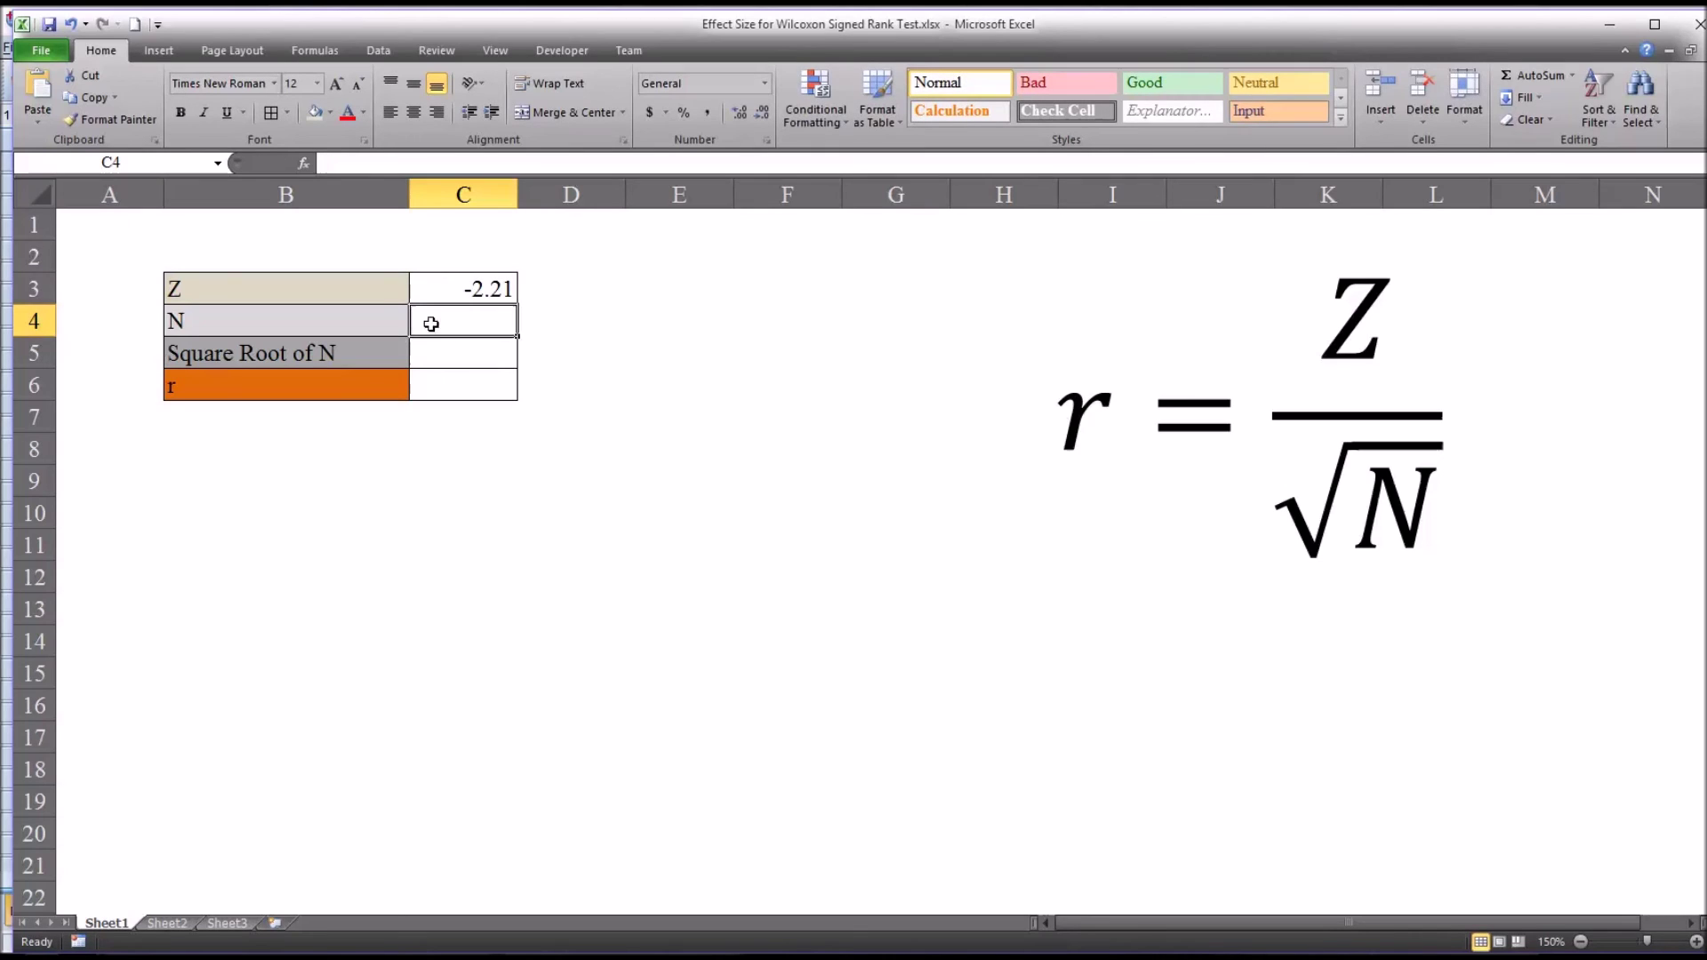
text(200)
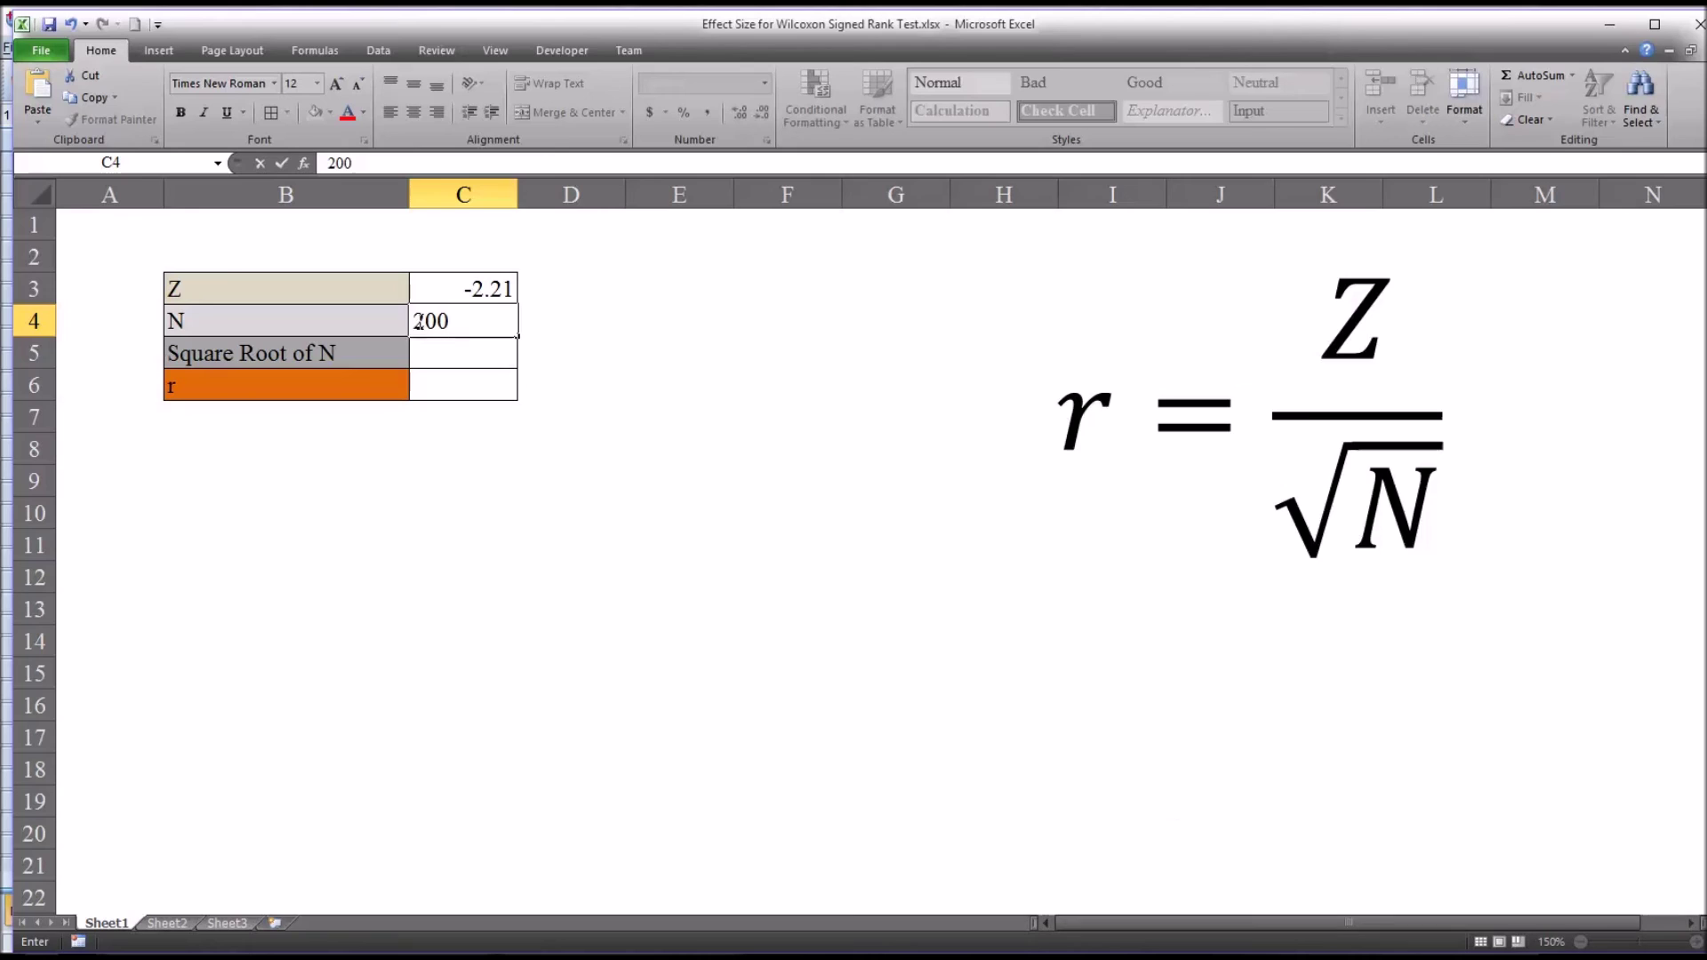
click(432, 352)
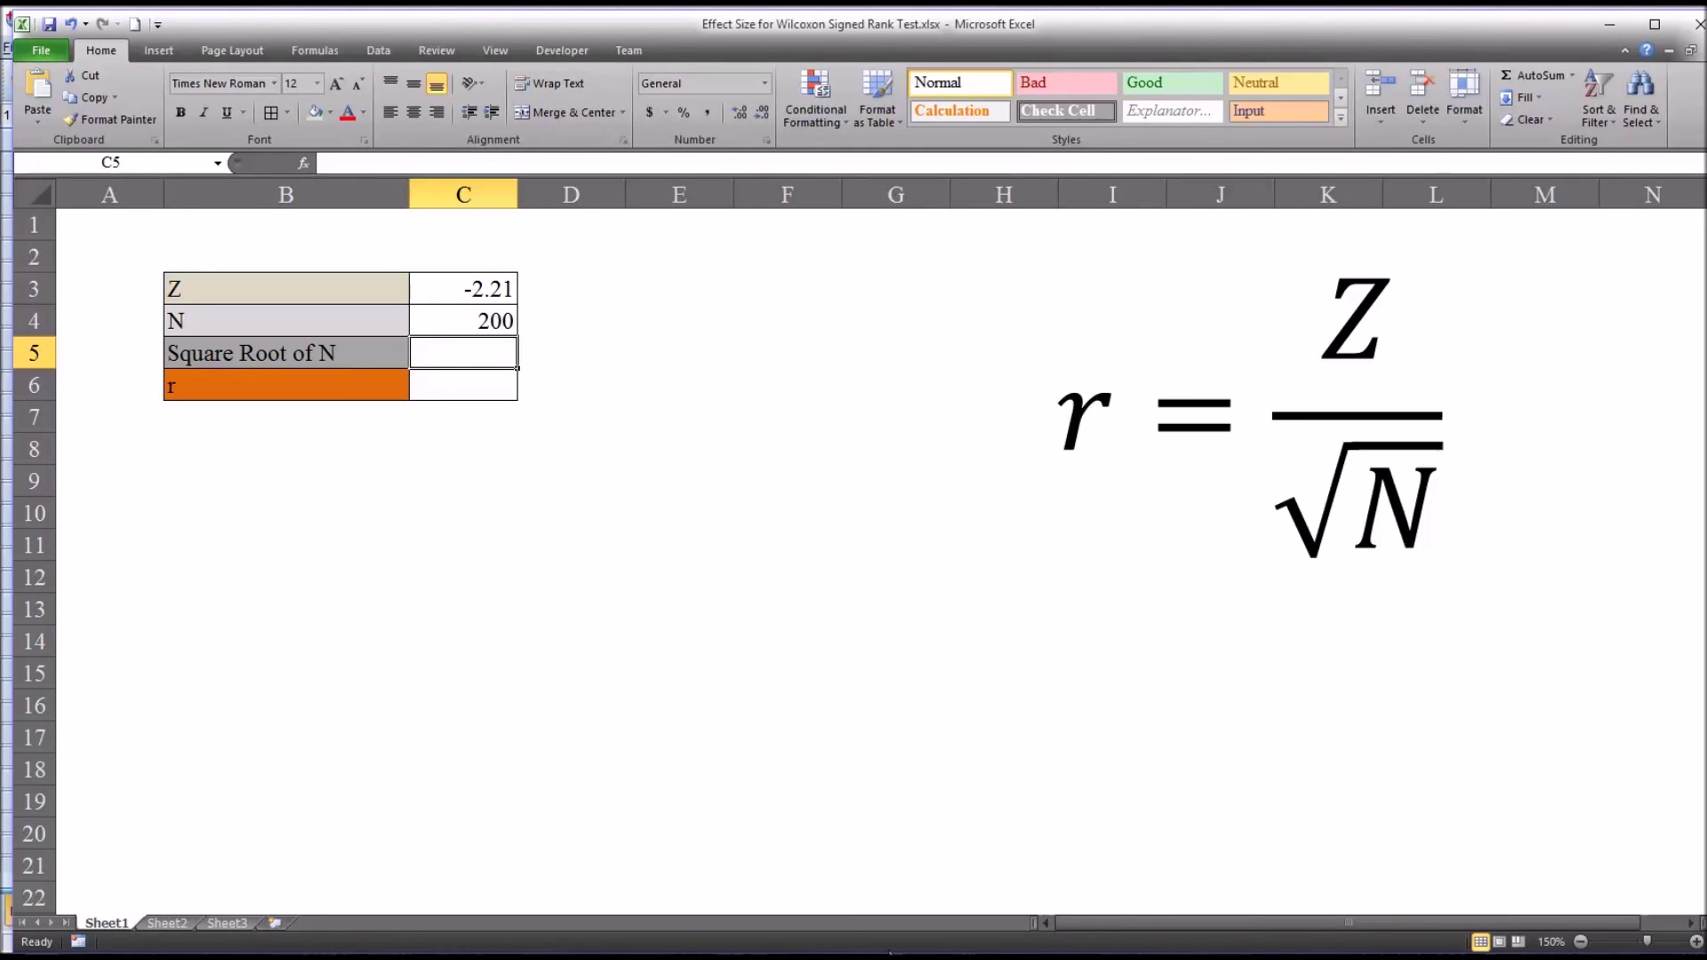
- Enter =SQRT(C4) in C5 to get the square root of N, 14.14214
text(=)
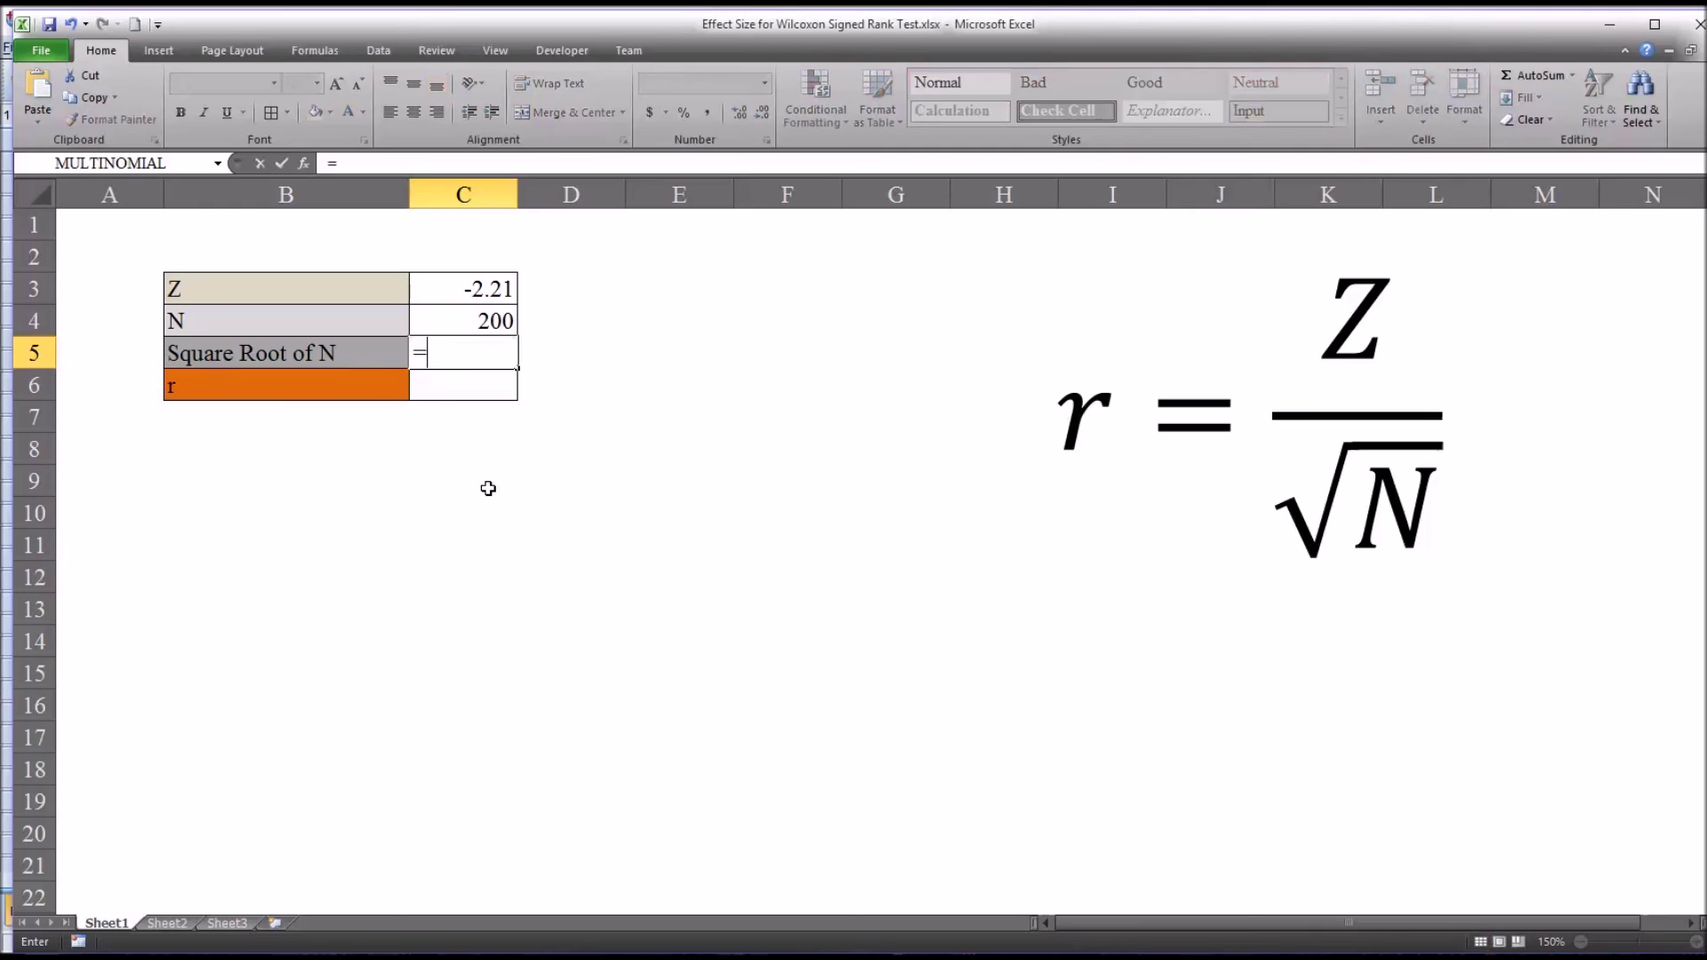
text(sq)
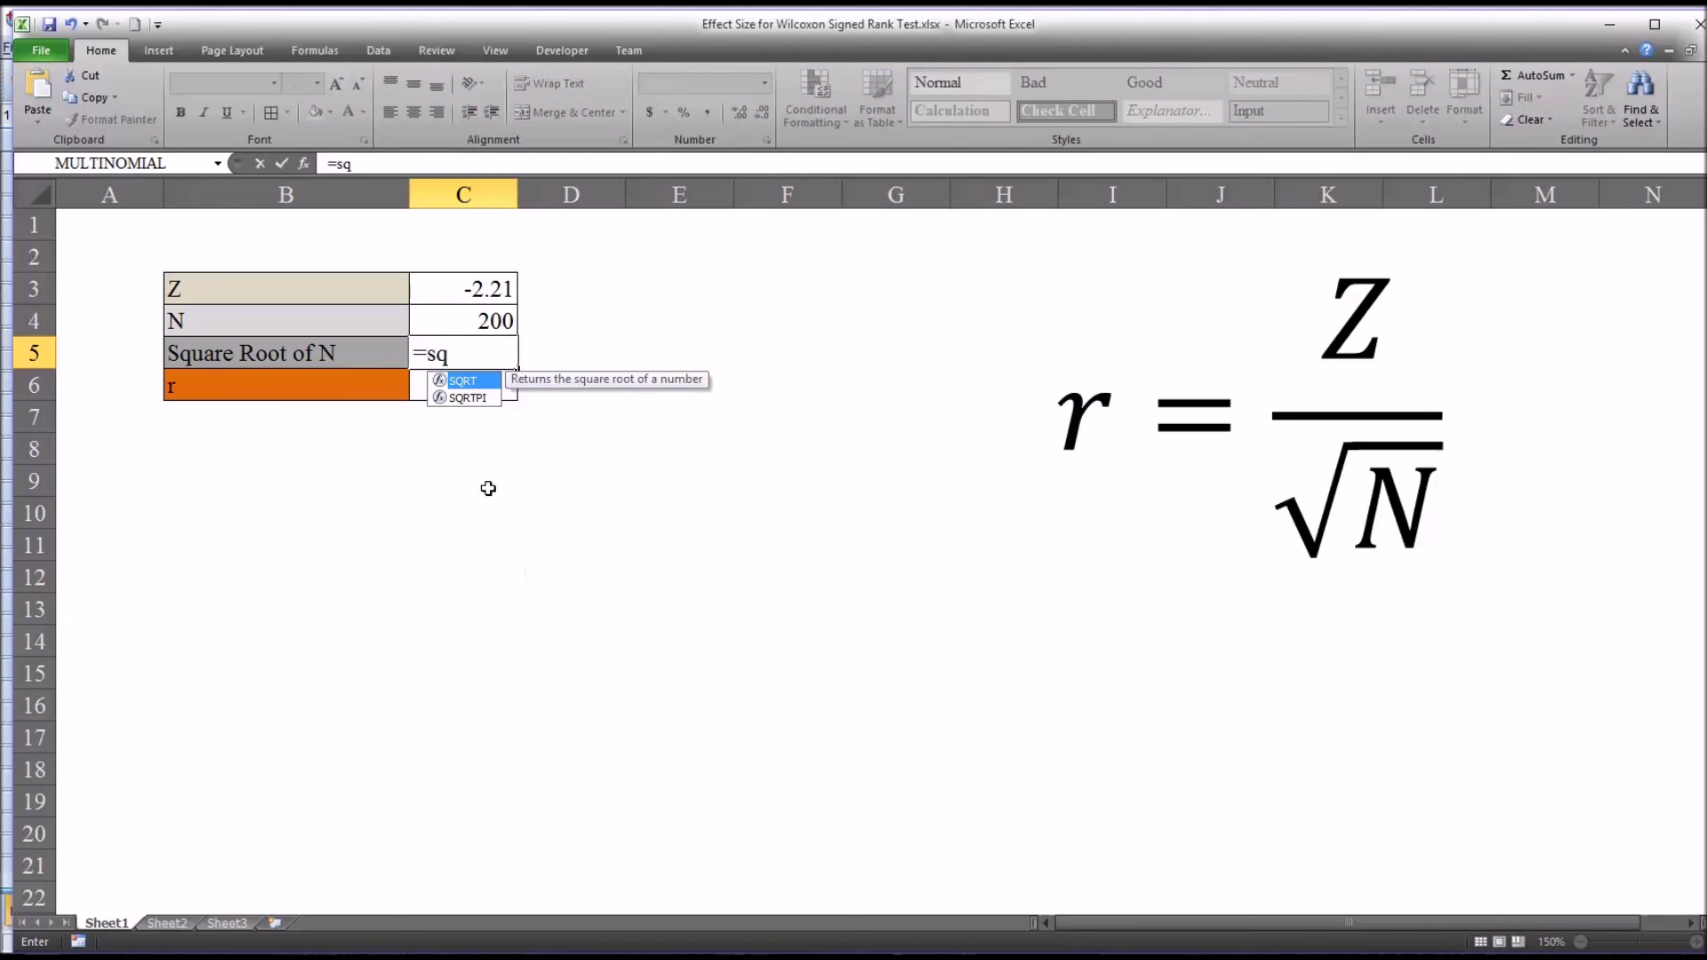
double_click(462, 381)
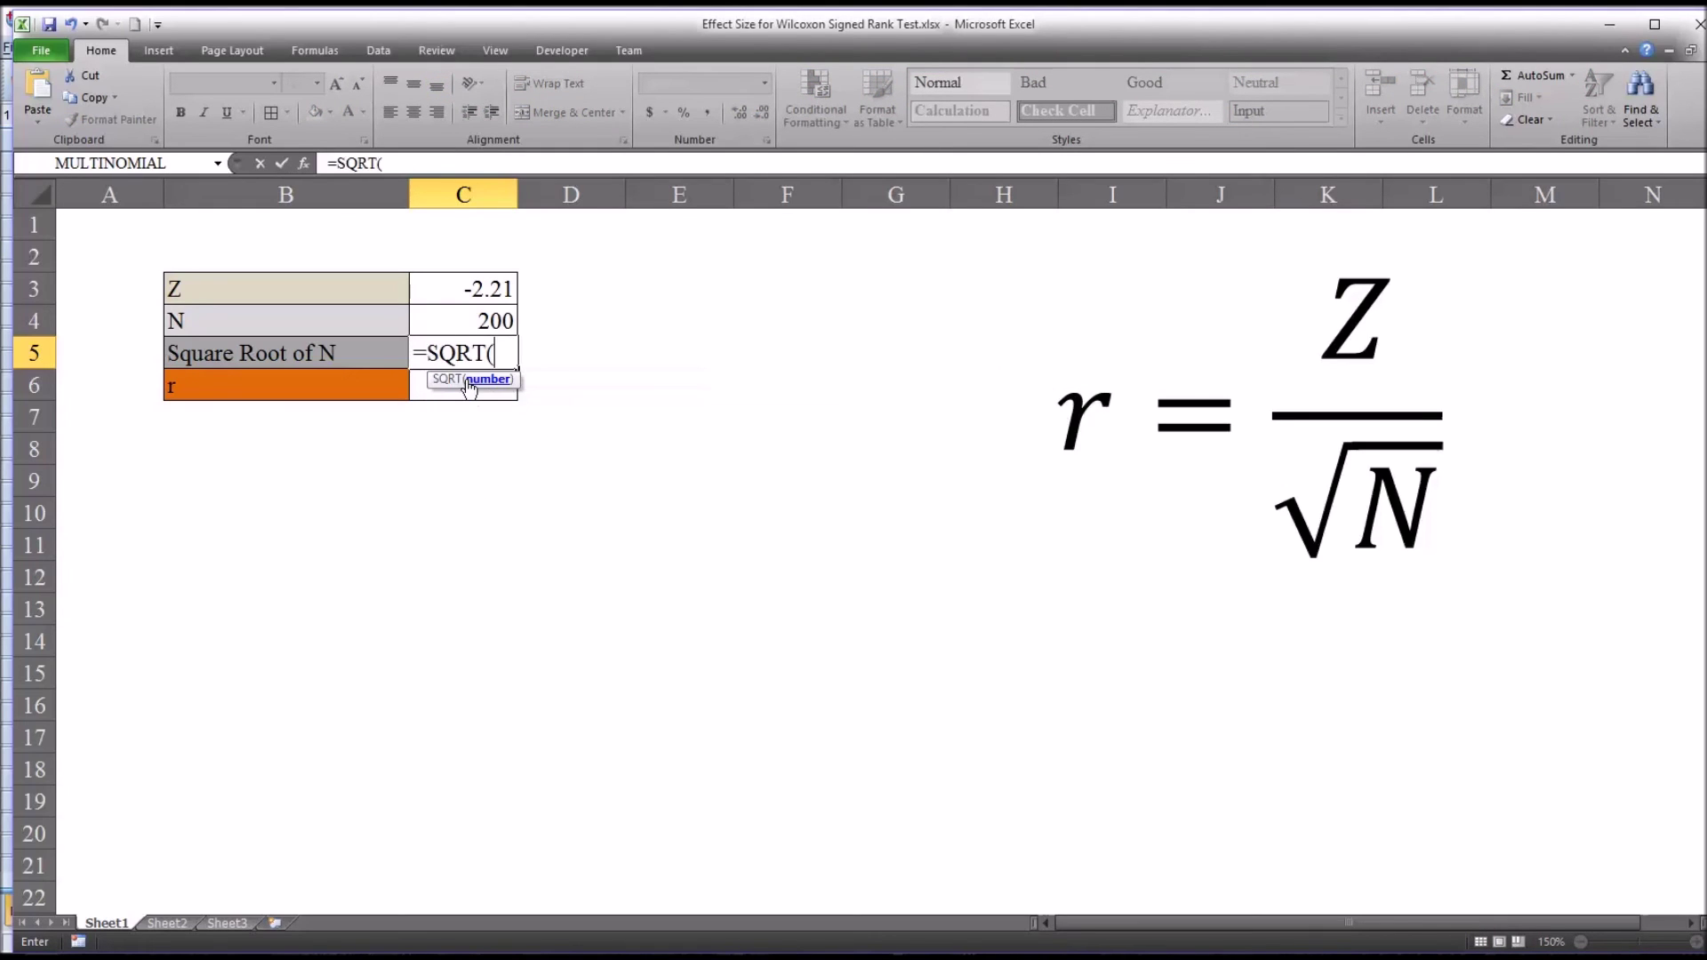
click(459, 327)
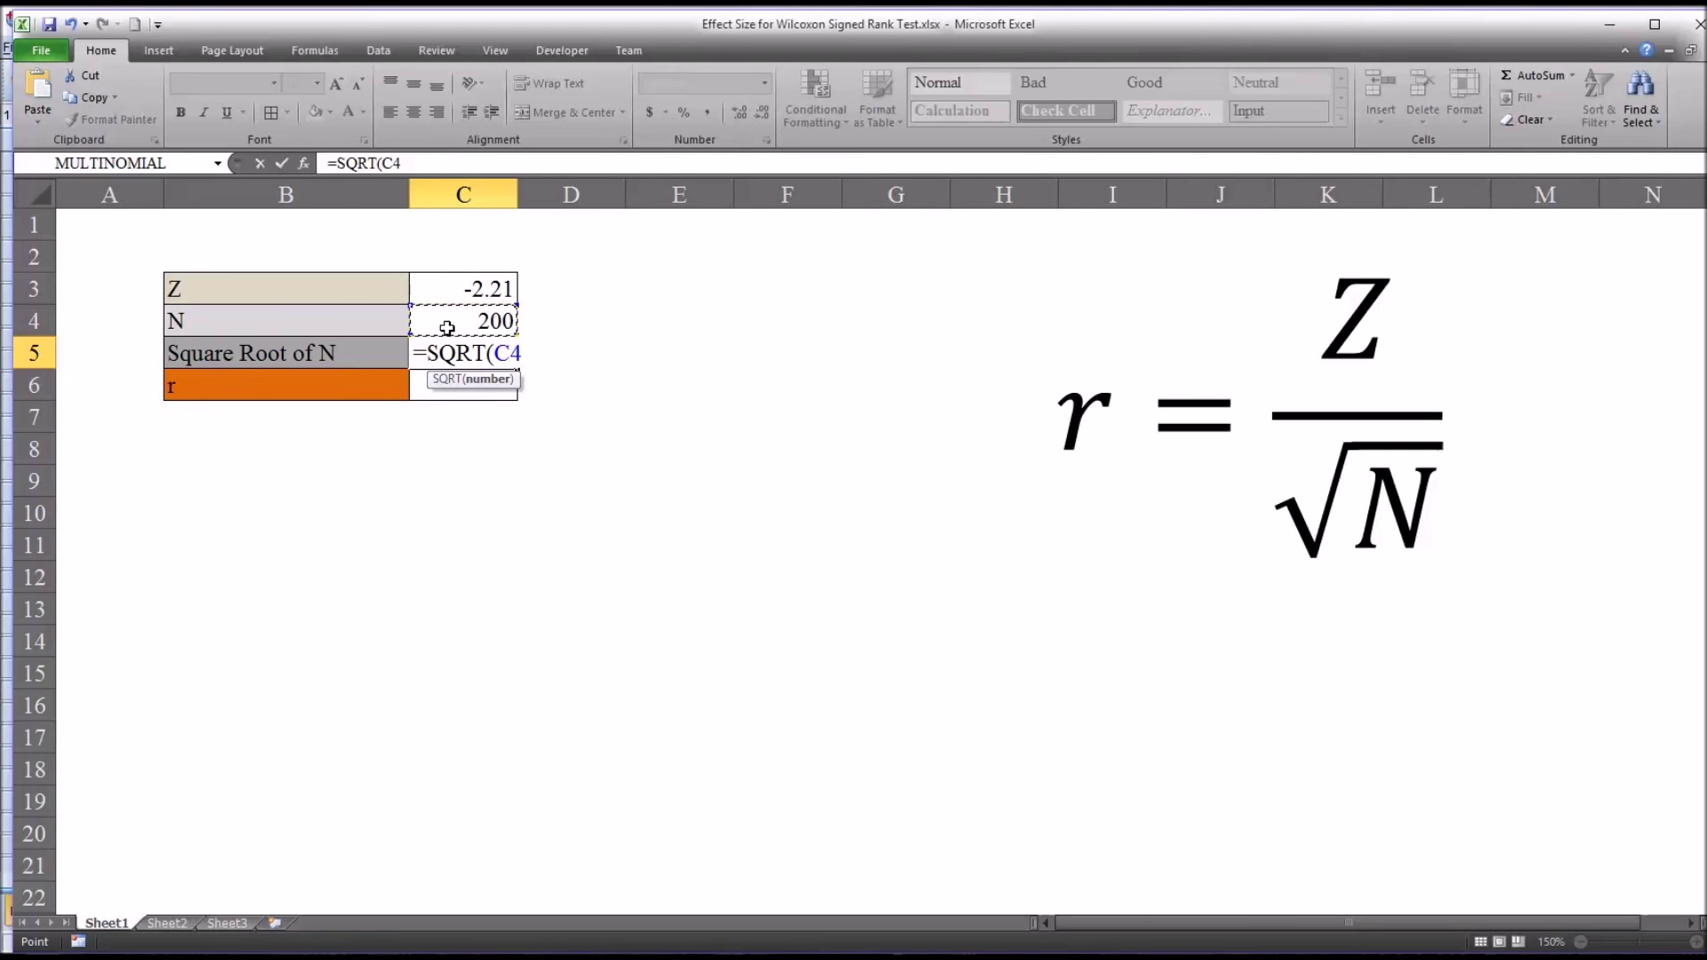
key(Return)
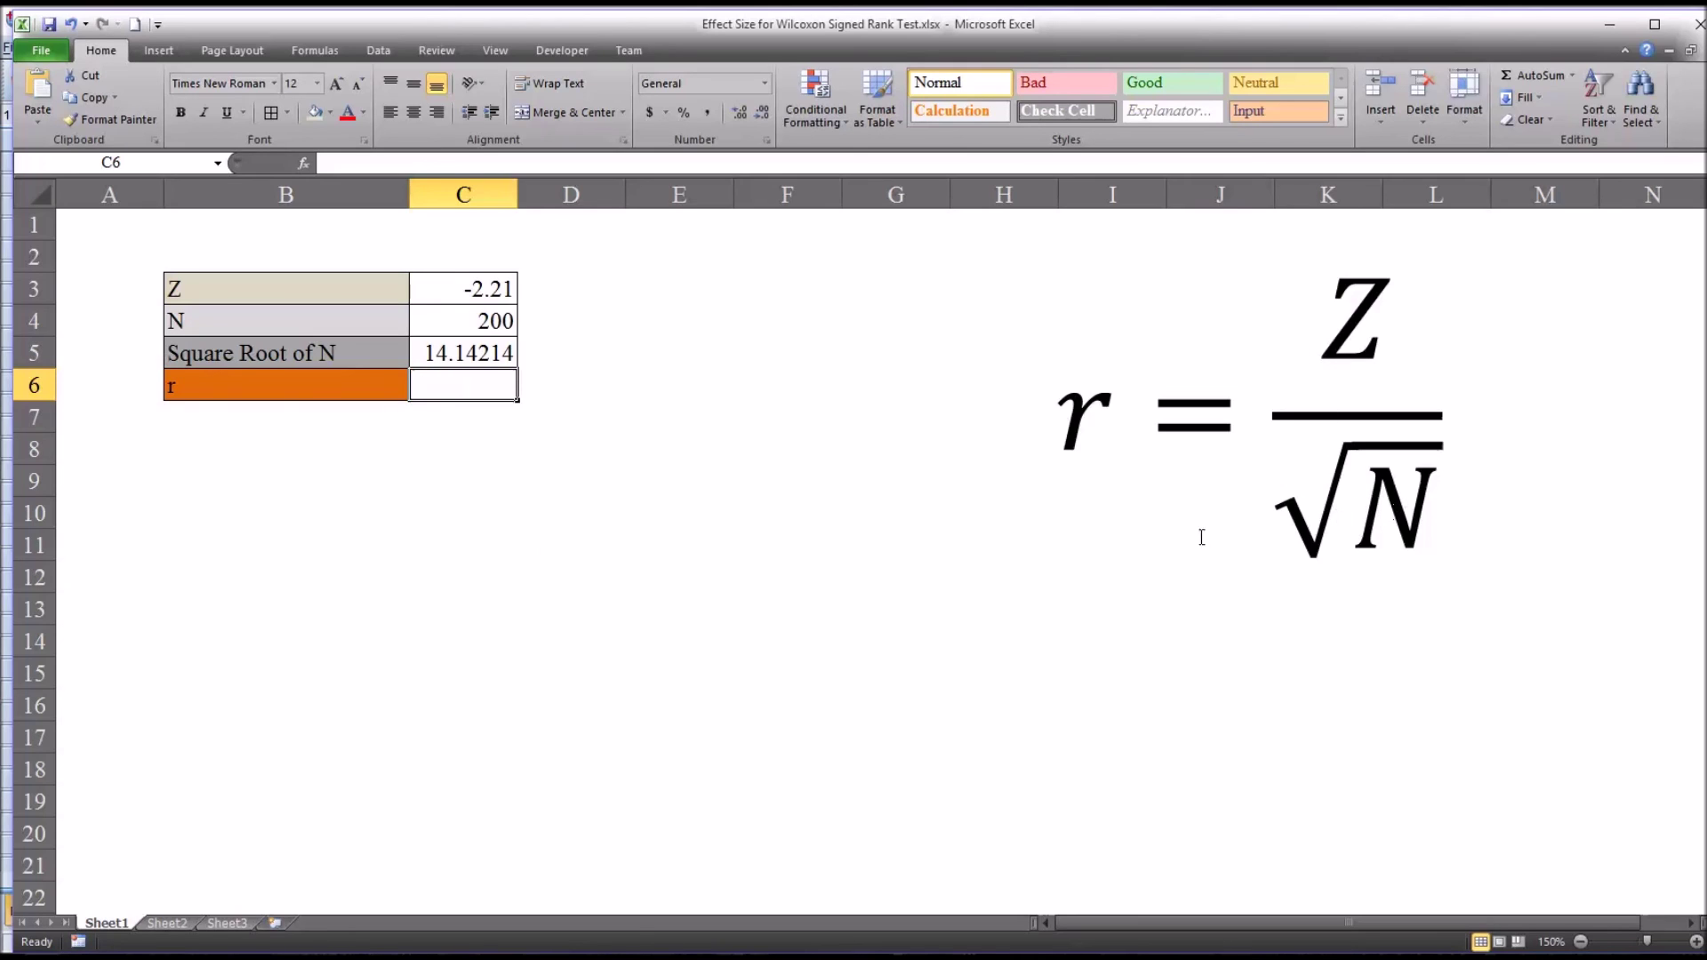
- Enter =C3/C5 in C6 to compute r = -0.15627 and check the formula
text(=)
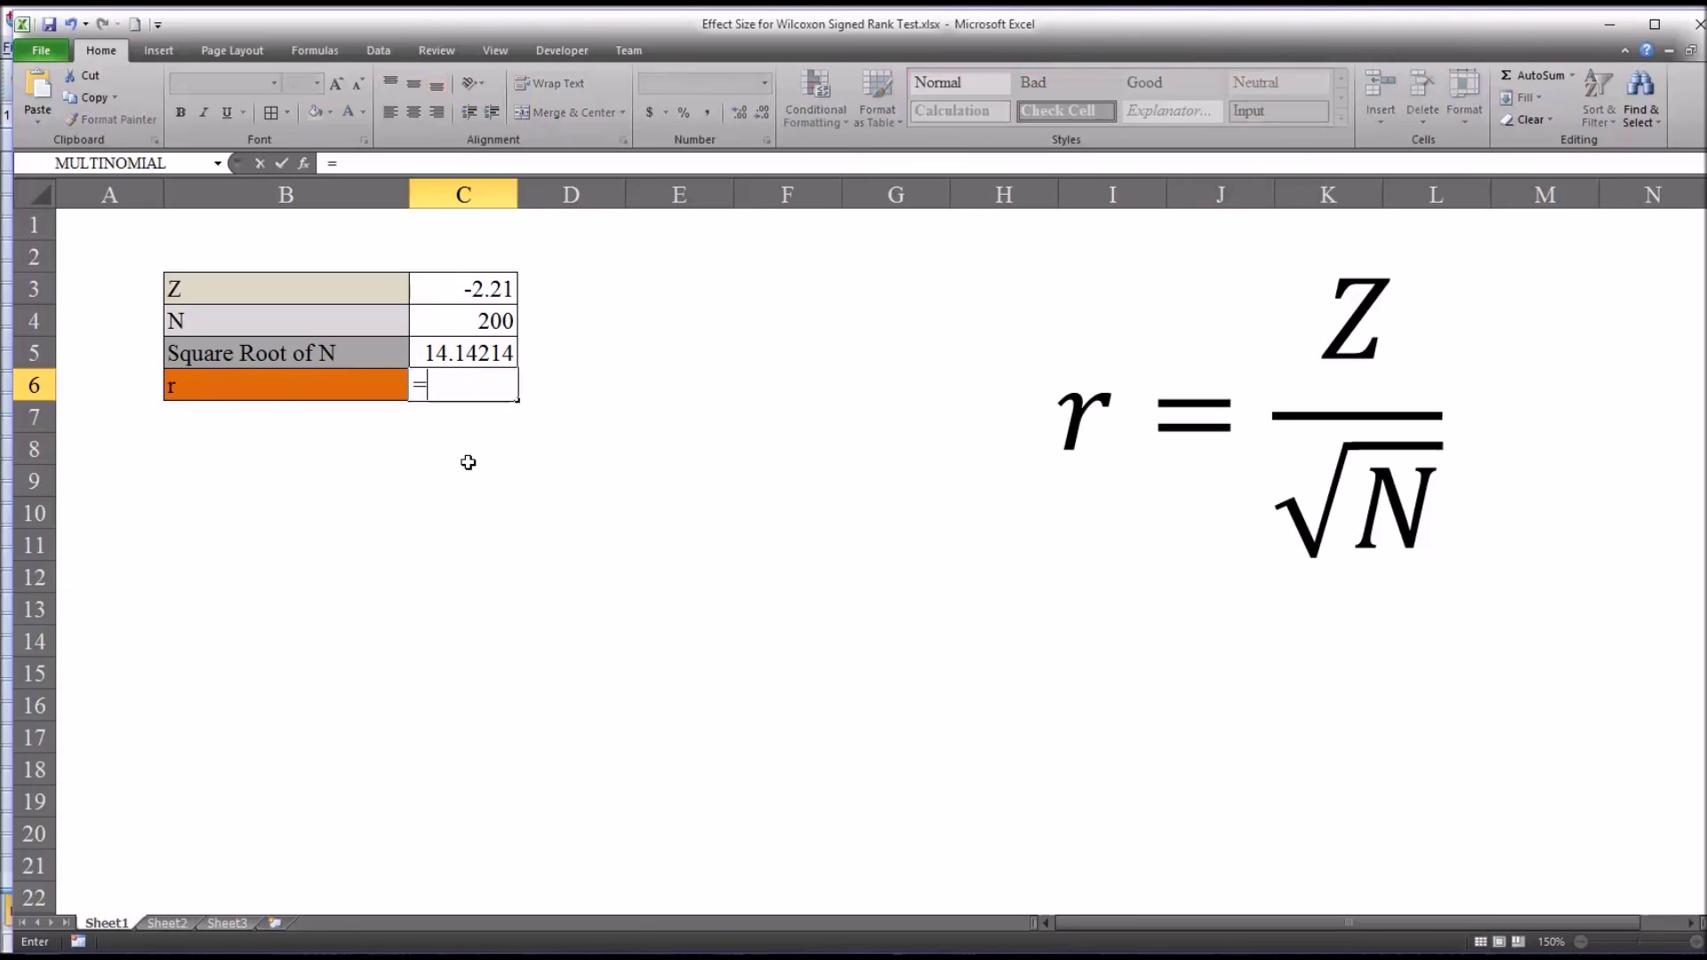
click(442, 293)
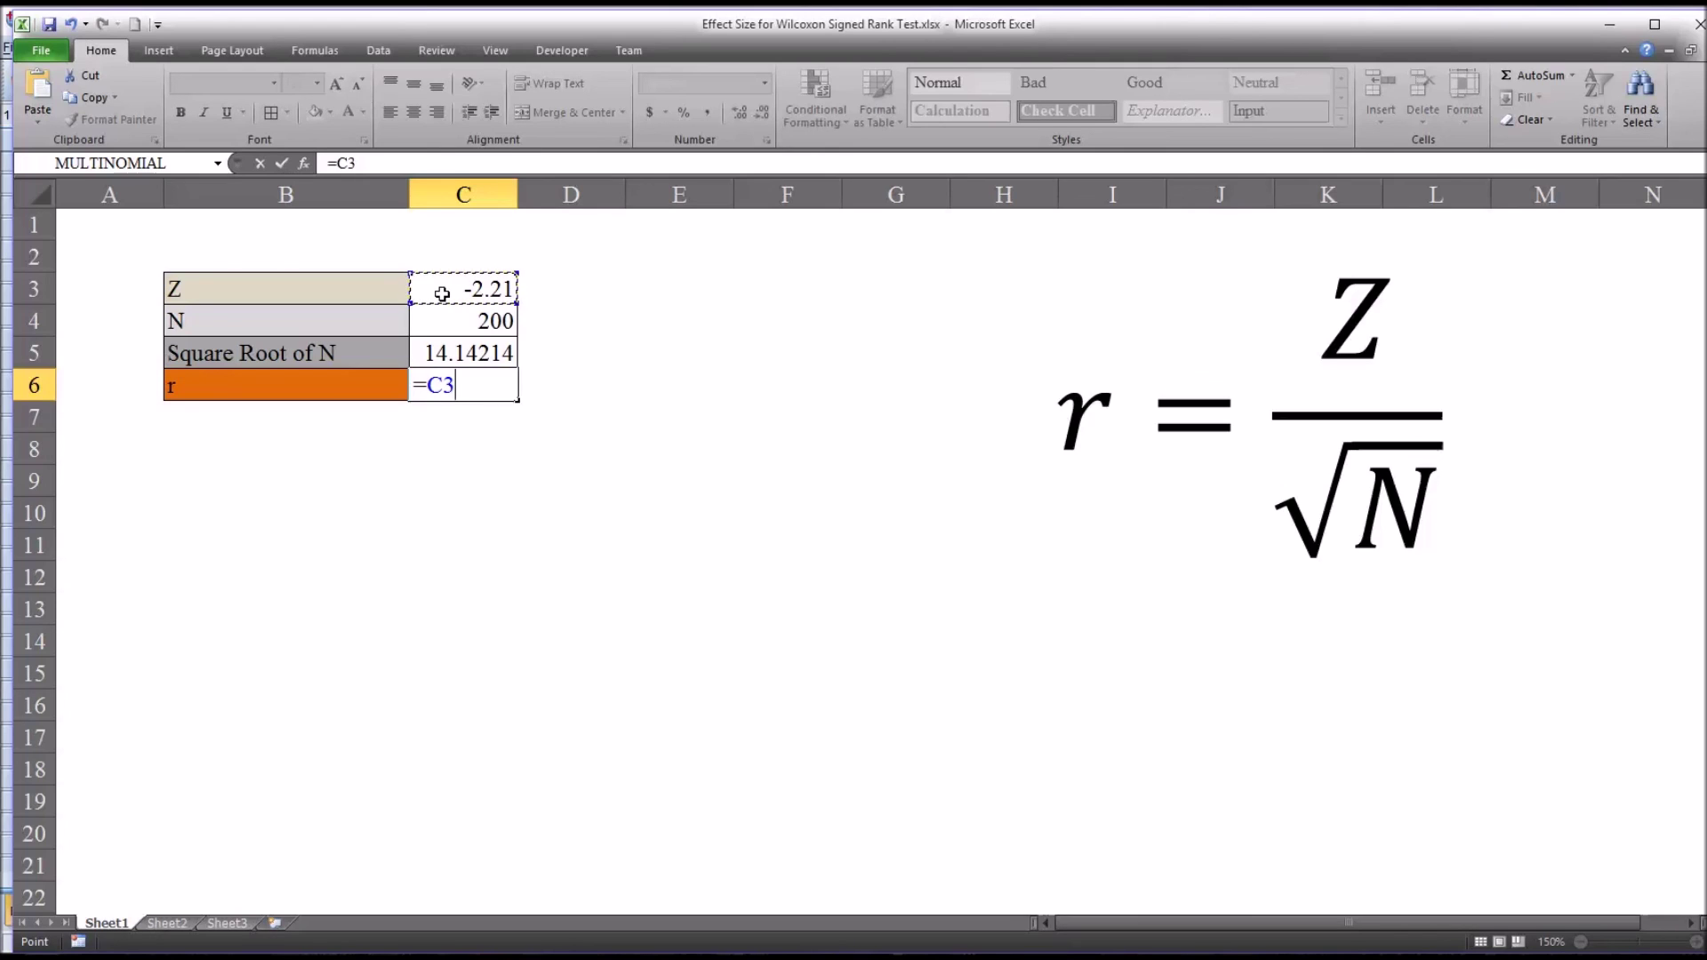
text(/)
click(461, 356)
key(Return)
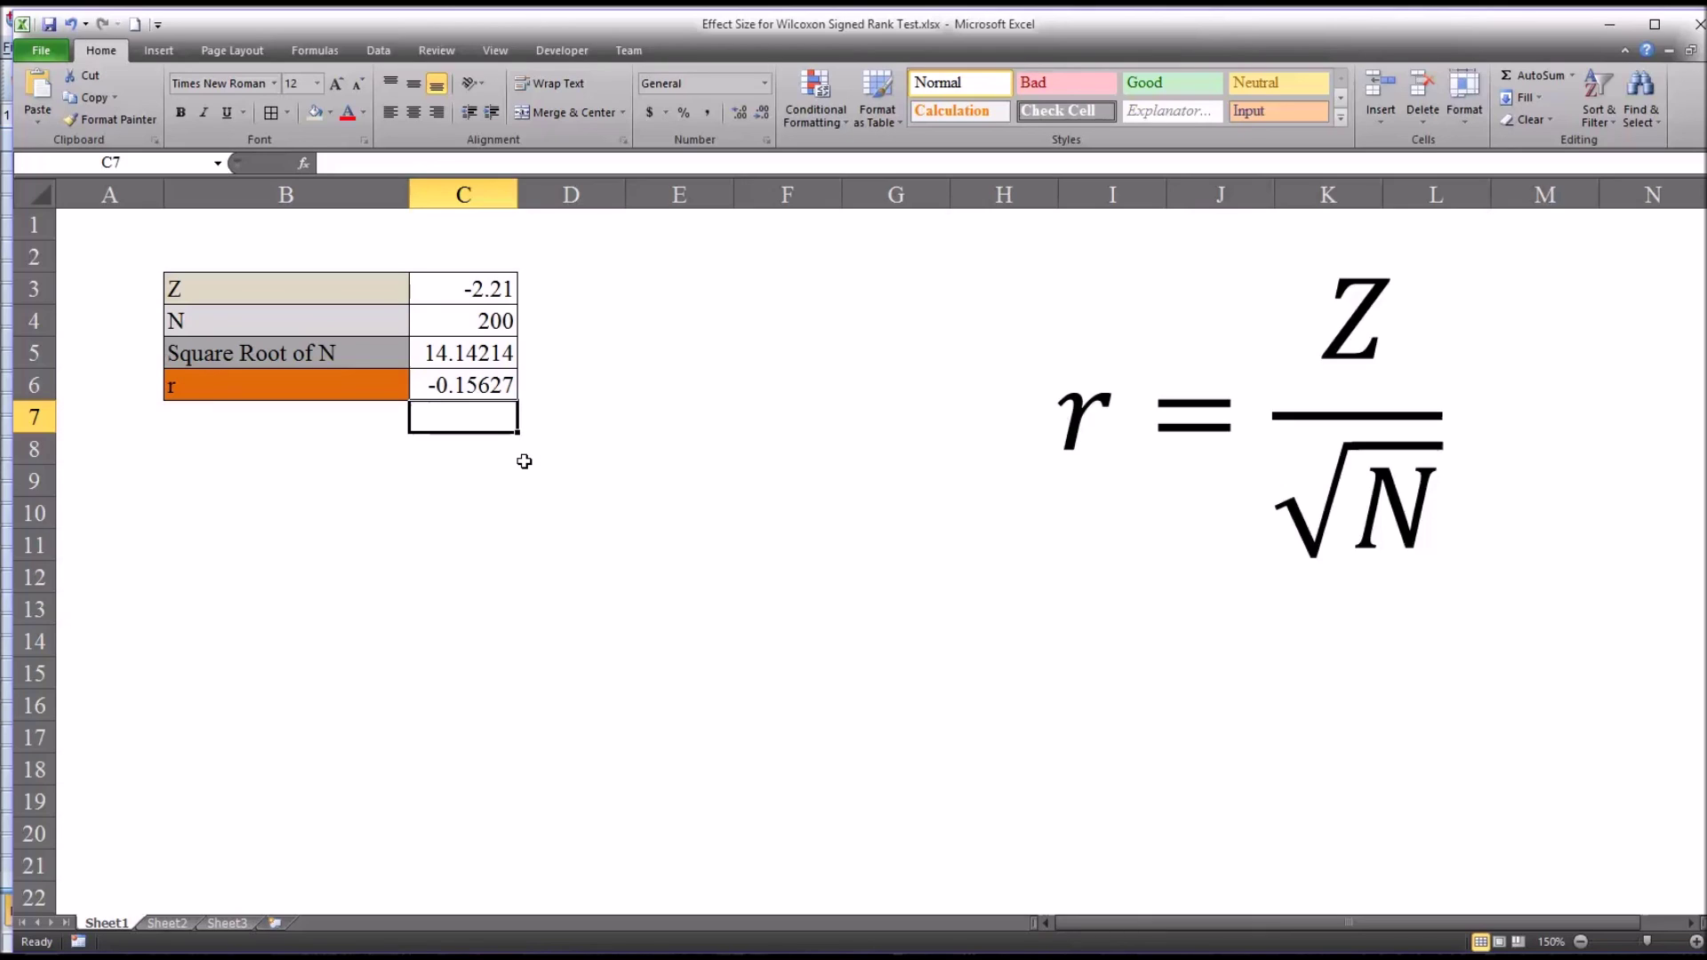
click(493, 385)
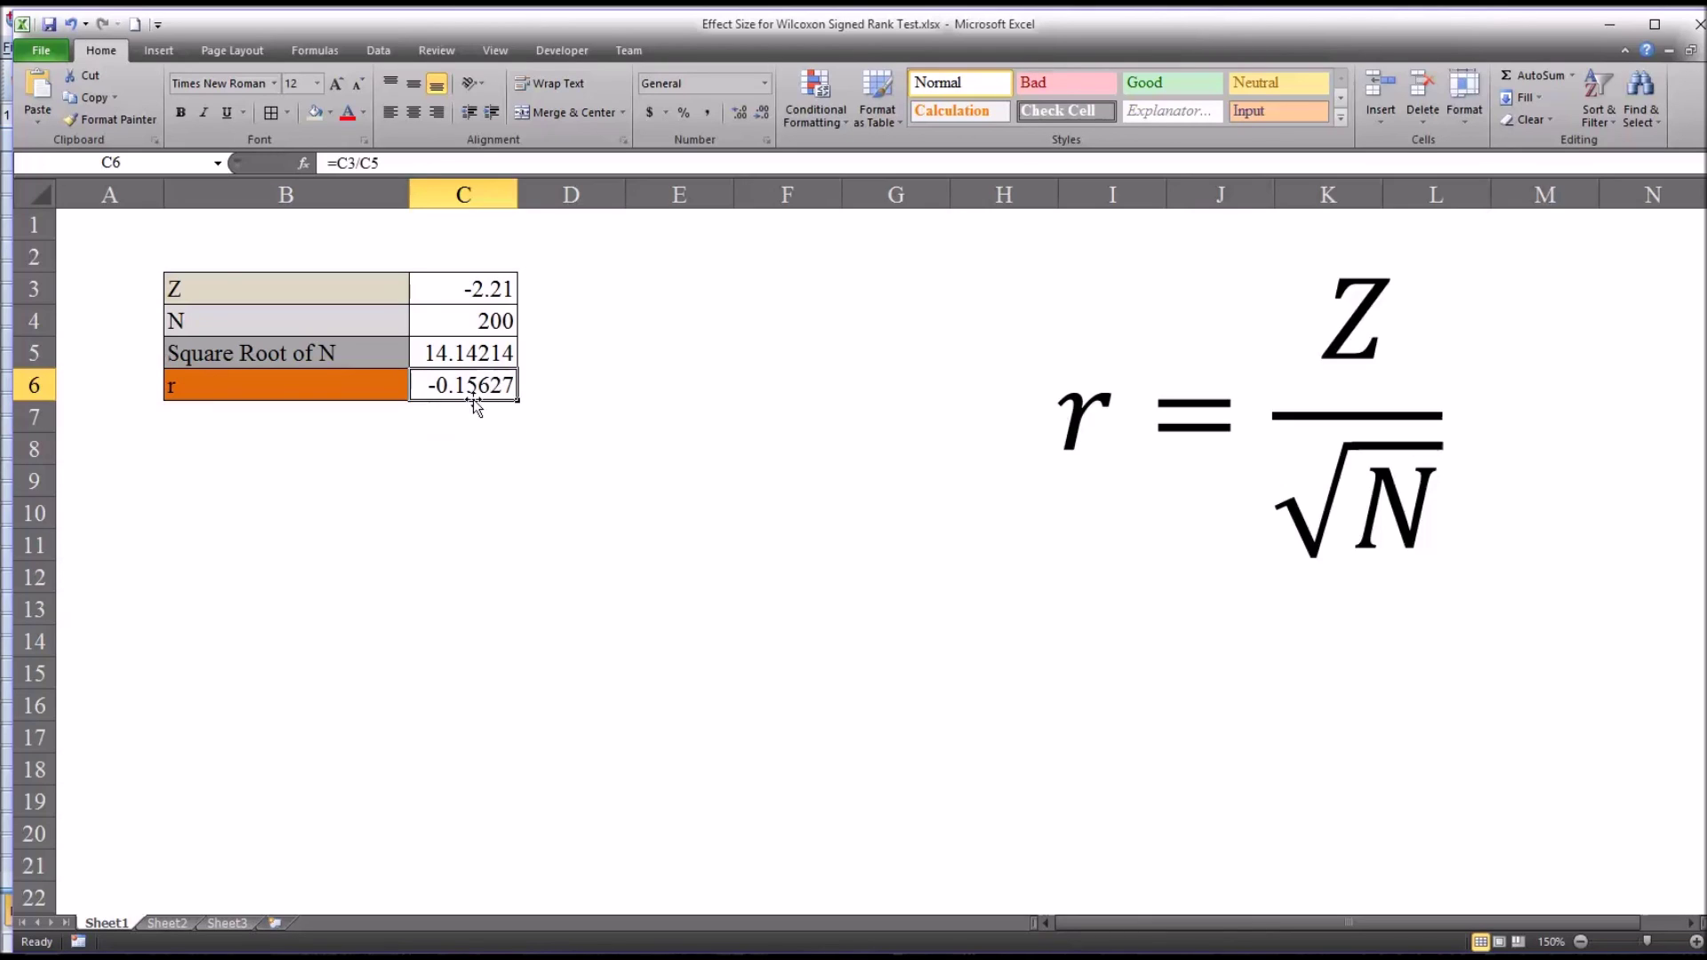